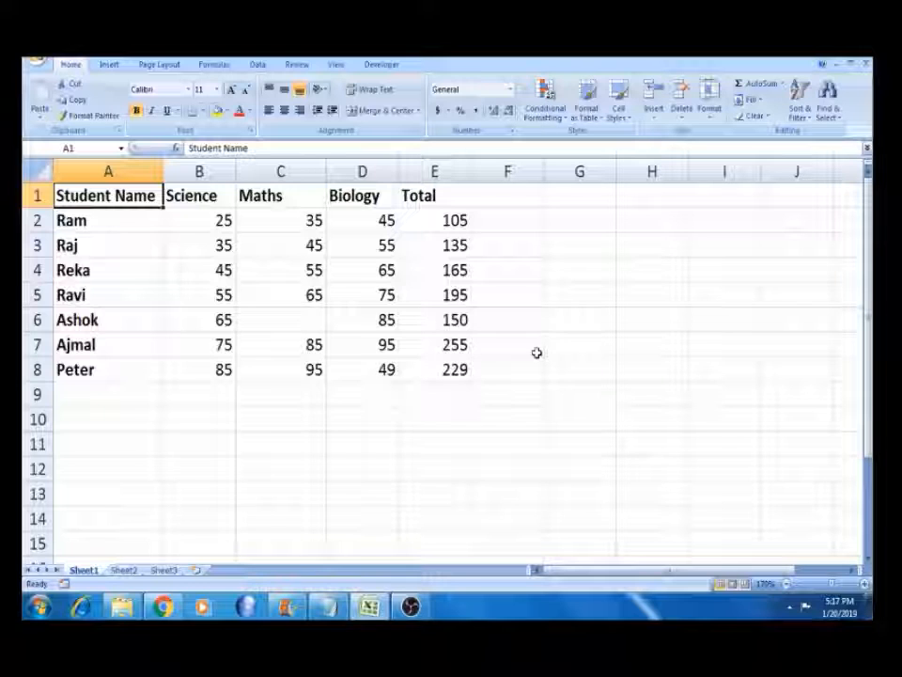
Copy the Maths mark from C4 into the empty Maths cell C6 and clear the copy selection.
{"action": "left_click", "coordinate": [308, 270]}
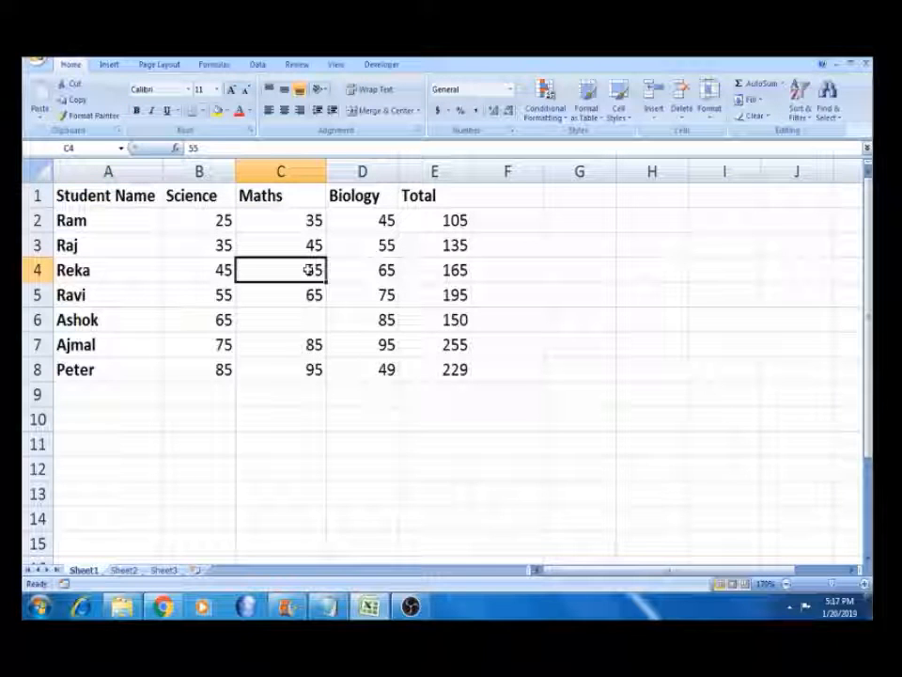
{"action": "key", "text": "ctrl+c"}
{"action": "left_click", "coordinate": [305, 318]}
{"action": "key", "text": "ctrl+v"}
{"action": "left_click", "coordinate": [568, 408]}
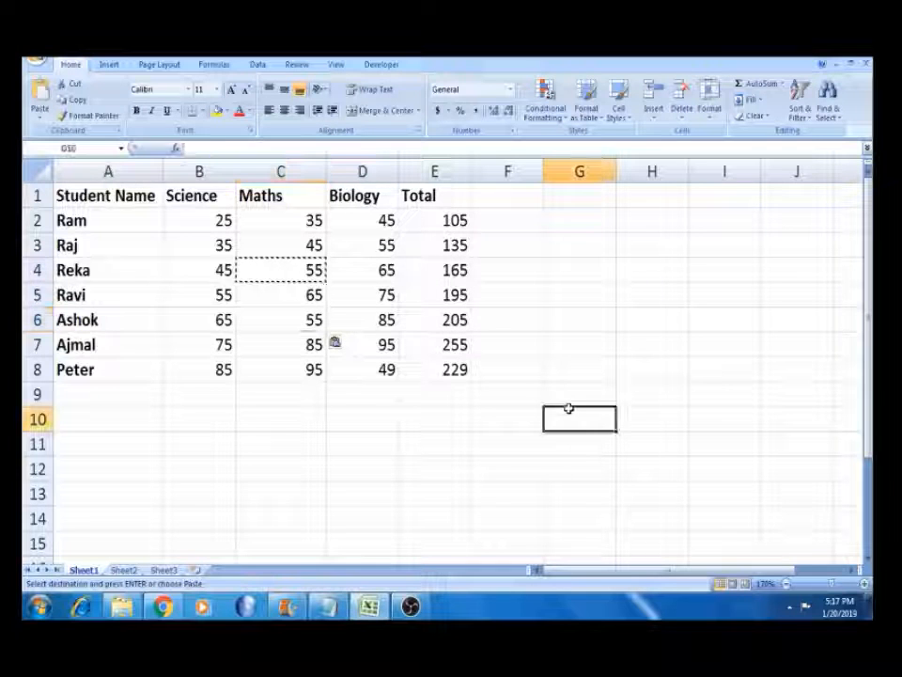
{"action": "left_click", "coordinate": [150, 408]}
{"action": "key", "text": "Escape"}
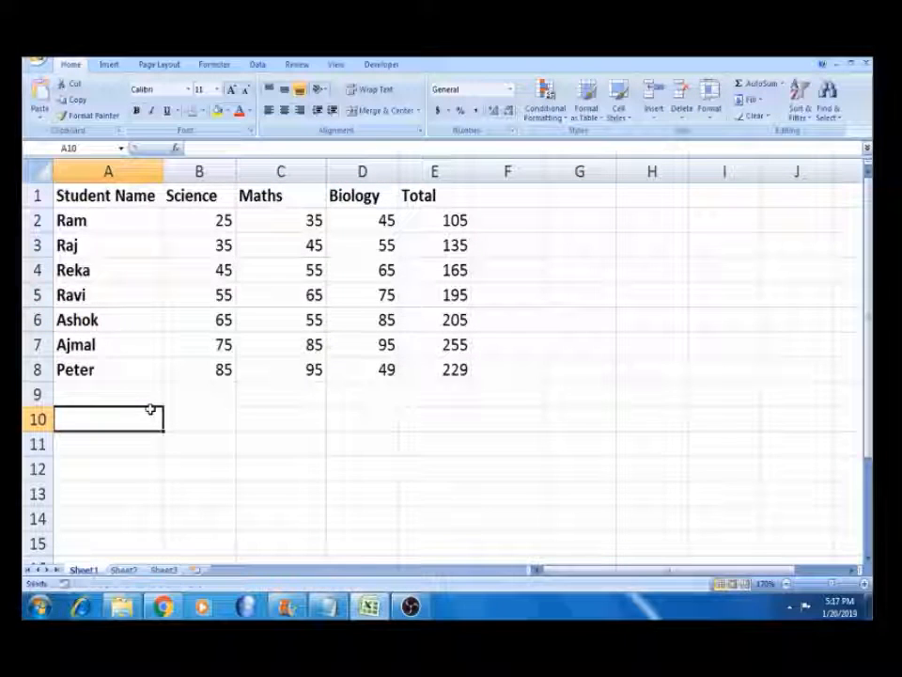
Review the Student Name, Science, Maths and Biology column headings in row 1.
{"action": "left_click", "coordinate": [94, 194]}
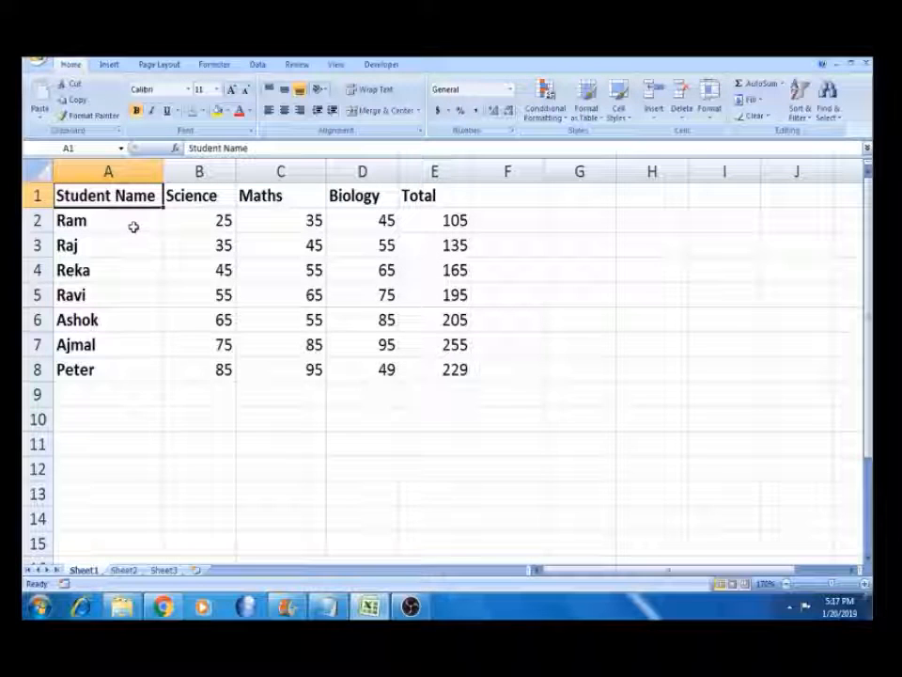
{"action": "left_click", "coordinate": [132, 221]}
{"action": "left_click", "coordinate": [129, 200]}
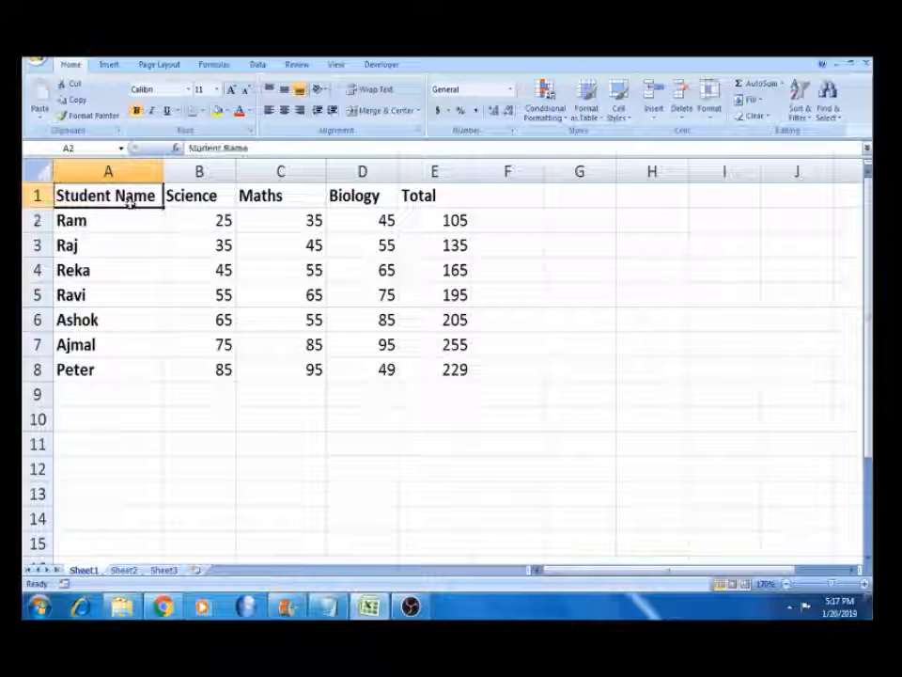
{"action": "left_click", "coordinate": [197, 199]}
{"action": "left_click", "coordinate": [243, 196]}
{"action": "left_click", "coordinate": [330, 196]}
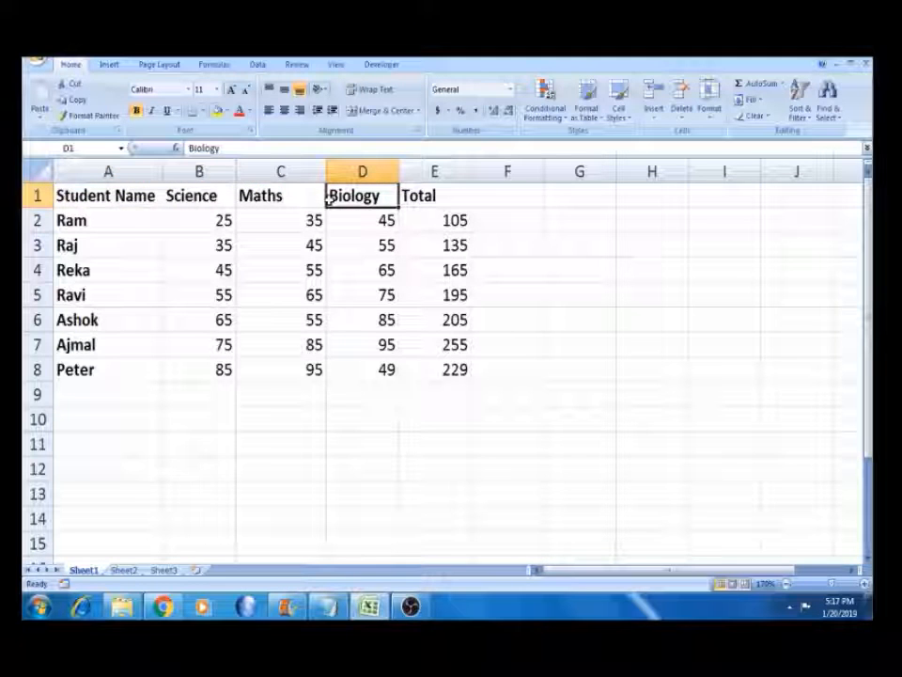
{"action": "left_click", "coordinate": [104, 221]}
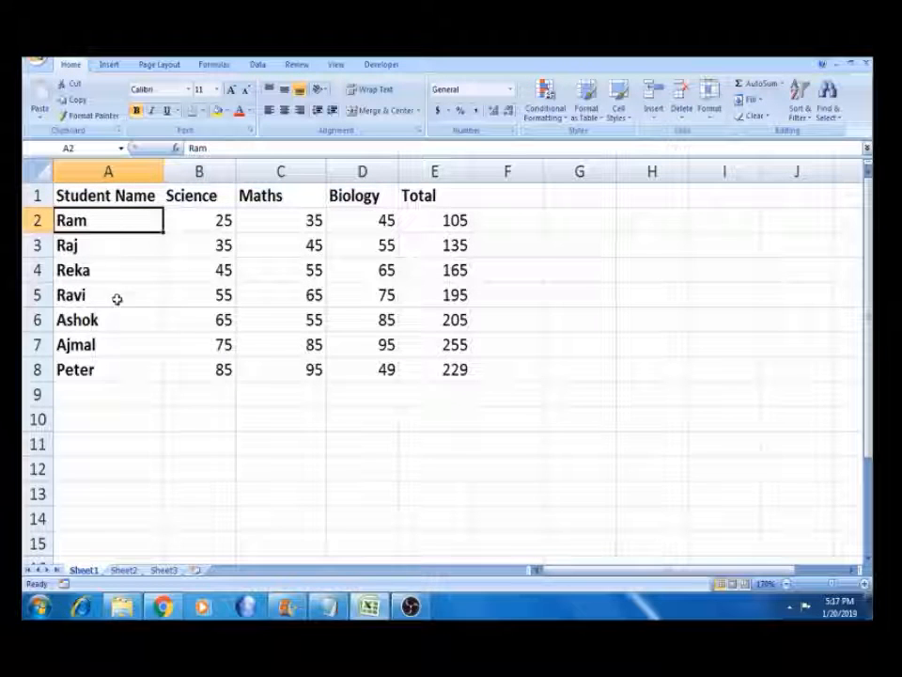
Review the Science, Maths and Biology marks for all students in B2:D8.
{"action": "left_click", "coordinate": [192, 228]}
{"action": "key", "text": "shift+Right"}
{"action": "key", "text": "shift+Right"}
{"action": "key", "text": "shift+Right"}
{"action": "key", "text": "Left"}
{"action": "key", "text": "shift+Down"}
{"action": "key", "text": "shift+Down"}
{"action": "key", "text": "shift+Down"}
{"action": "key", "text": "shift+Down"}
{"action": "key", "text": "shift+Down"}
{"action": "key", "text": "shift+Down"}
{"action": "key", "text": "shift+Down"}
{"action": "key", "text": "shift+Down"}
{"action": "key", "text": "shift+Up"}
Inspect the formula behind the first student's total in E2.
{"action": "key", "text": "Right"}
{"action": "key", "text": "Right"}
{"action": "key", "text": "Right"}
{"action": "key", "text": "Right"}
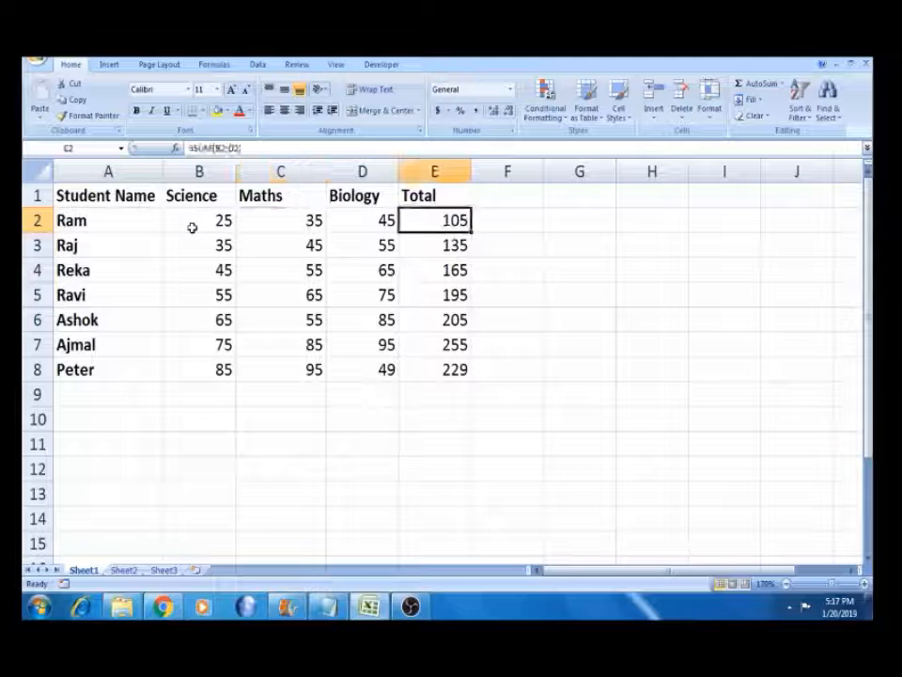
{"action": "key", "text": "F2"}
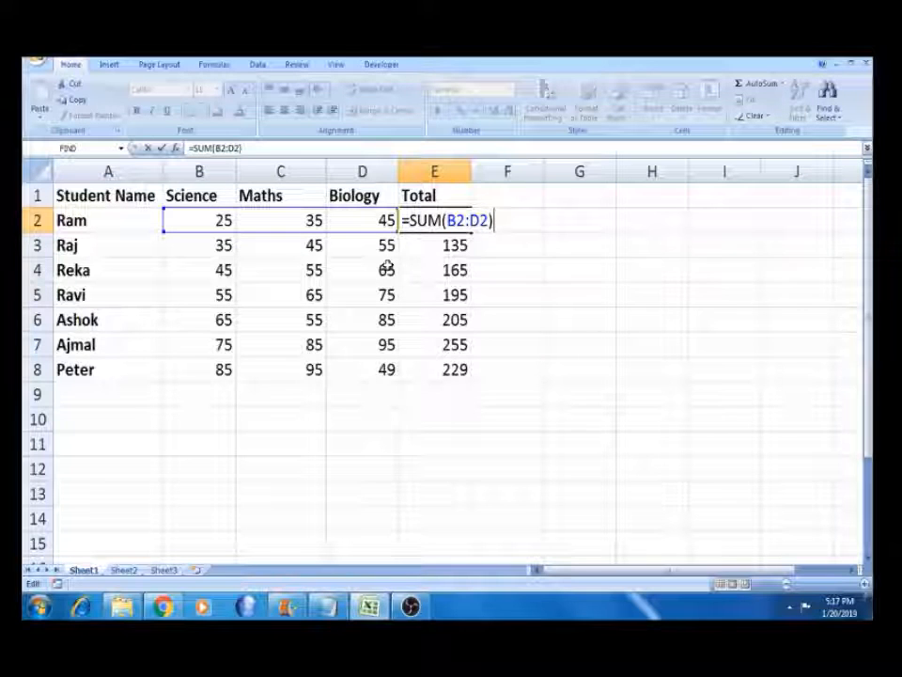
{"action": "key", "text": "ctrl+Return"}
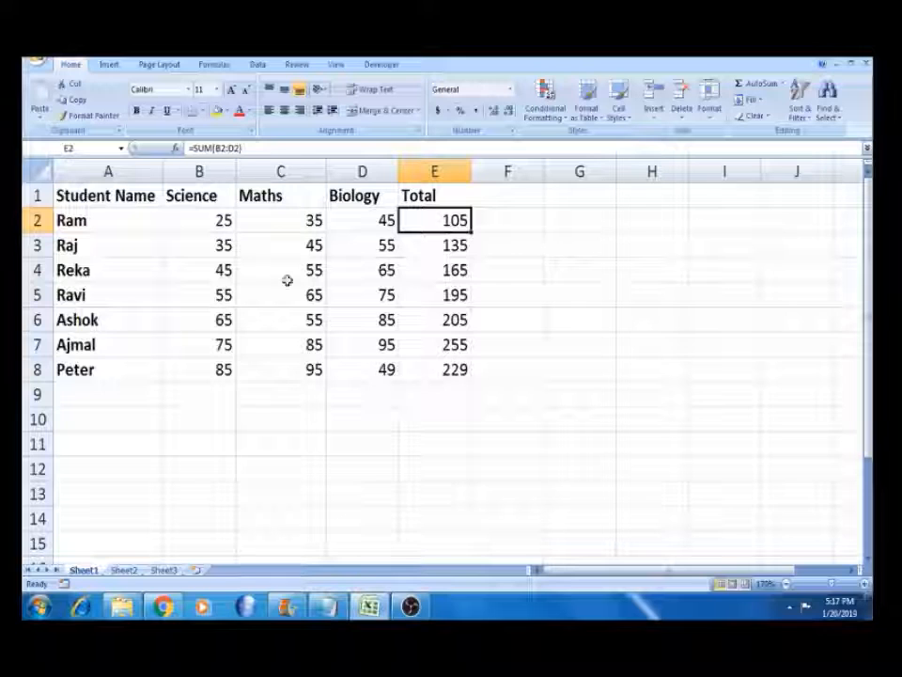
Examine how the student names are listed vertically in A2:A8.
{"action": "left_click", "coordinate": [216, 240]}
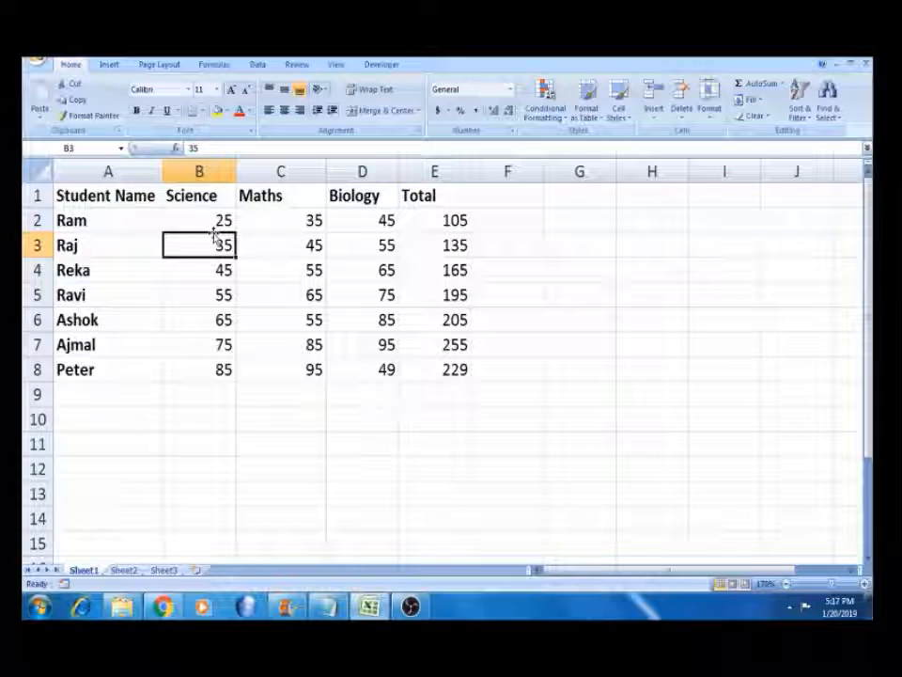
{"action": "left_click", "coordinate": [124, 198]}
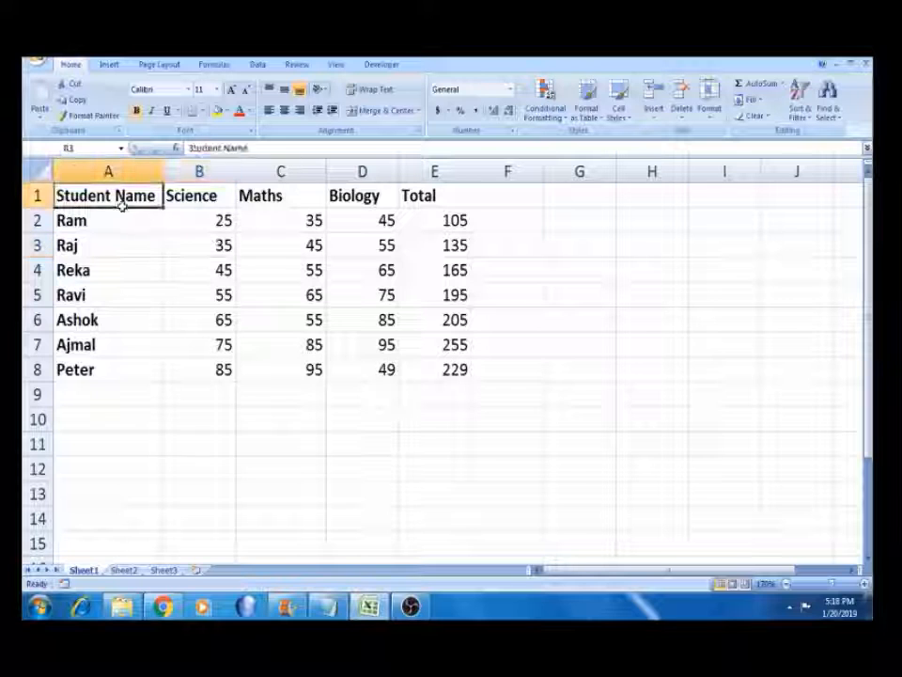
{"action": "left_click", "coordinate": [122, 210]}
{"action": "key", "text": "Down"}
{"action": "key", "text": "Down"}
{"action": "key", "text": "Down"}
{"action": "key", "text": "Up"}
{"action": "key", "text": "Up"}
{"action": "key", "text": "Up"}
{"action": "key", "text": "shift+Down"}
{"action": "key", "text": "shift+Down"}
{"action": "key", "text": "shift+Down"}
{"action": "key", "text": "shift+Down"}
{"action": "key", "text": "shift+Down"}
{"action": "key", "text": "shift+Down"}
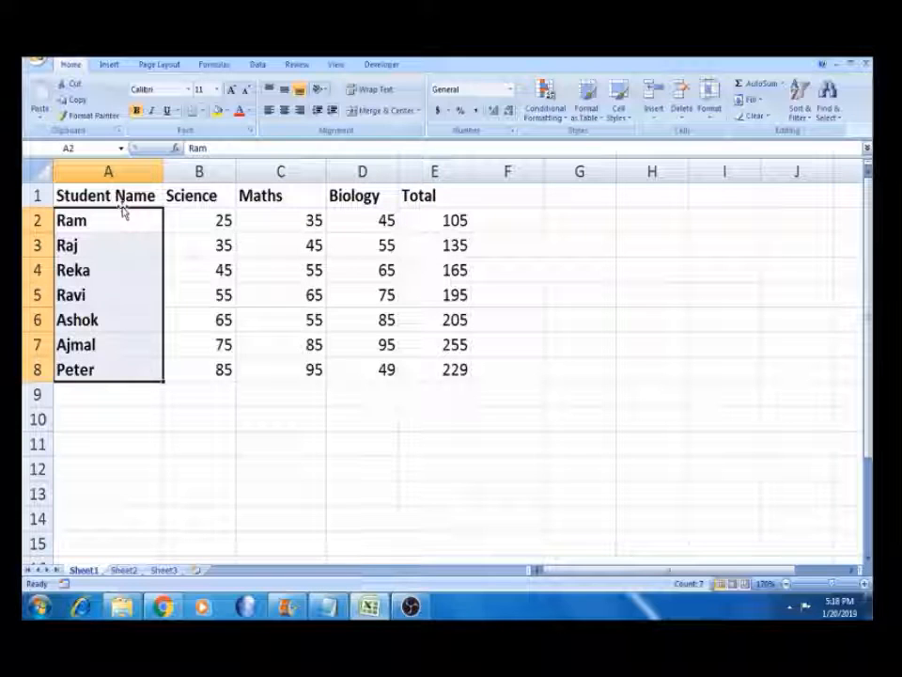
Examine how the subject headings run across row 1 above the first student's marks.
{"action": "left_click", "coordinate": [187, 201]}
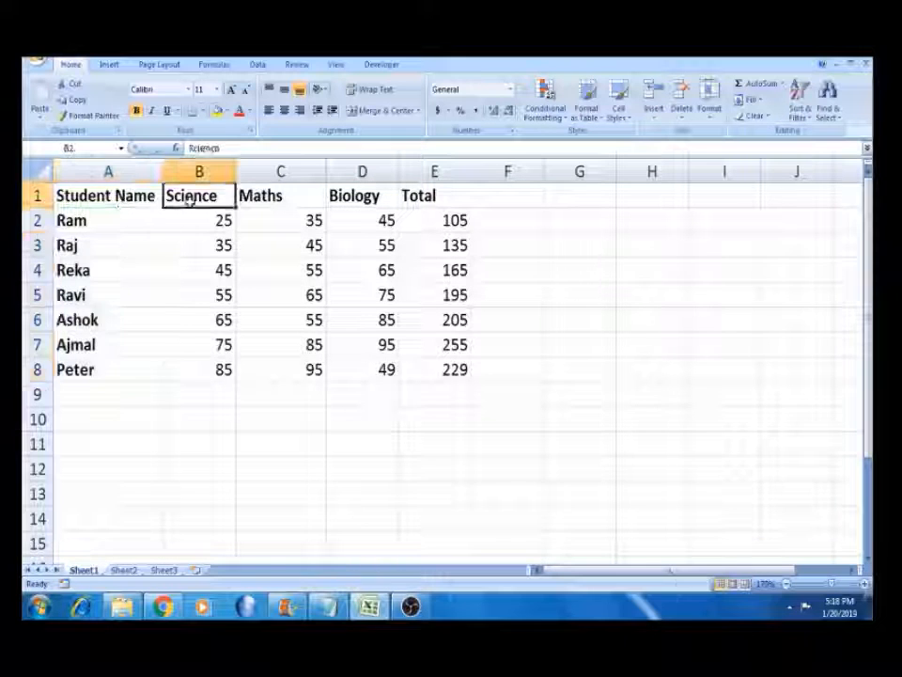
{"action": "key", "text": "Right"}
{"action": "key", "text": "Right"}
{"action": "key", "text": "Down"}
{"action": "key", "text": "Left"}
{"action": "key", "text": "Left"}
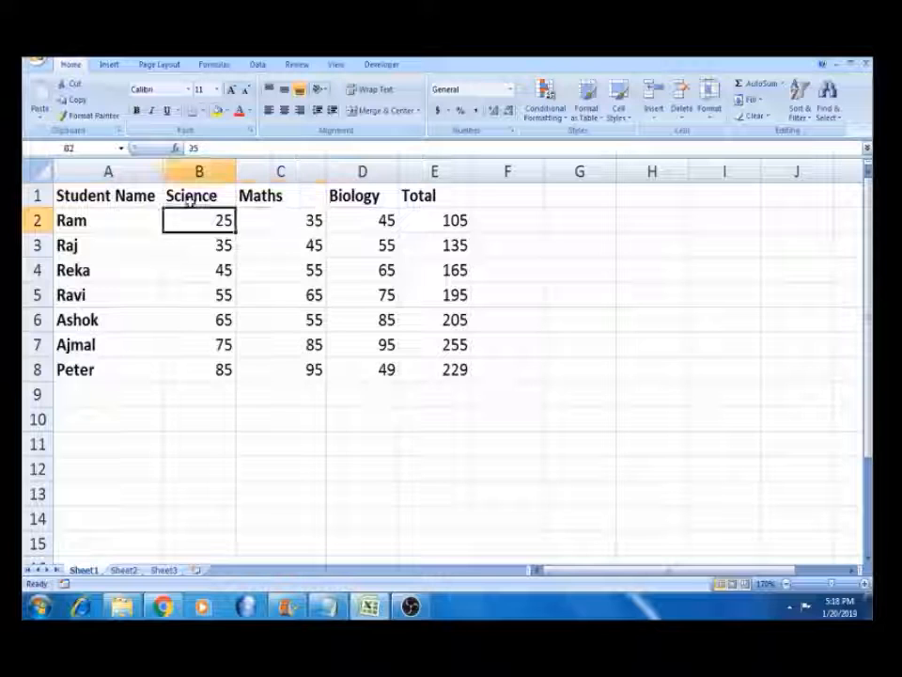
{"action": "key", "text": "Up"}
{"action": "key", "text": "Down"}
{"action": "key", "text": "Left"}
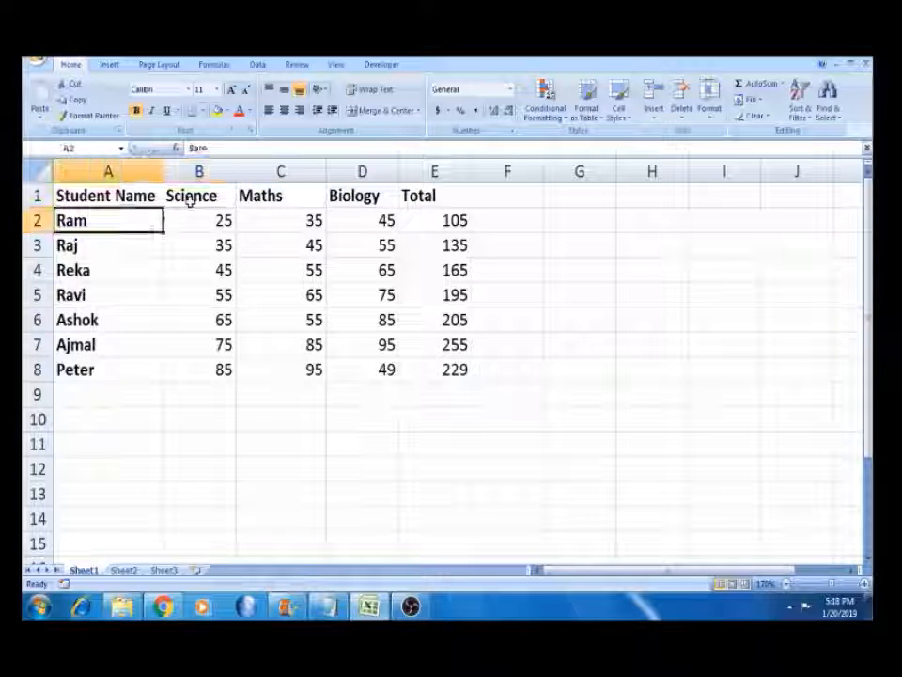
Copy the student names in A2:A8.
{"action": "key", "text": "shift+Down"}
{"action": "key", "text": "shift+Down"}
{"action": "key", "text": "shift+Down"}
{"action": "key", "text": "shift+Down"}
{"action": "key", "text": "shift+Down"}
{"action": "key", "text": "shift+Down"}
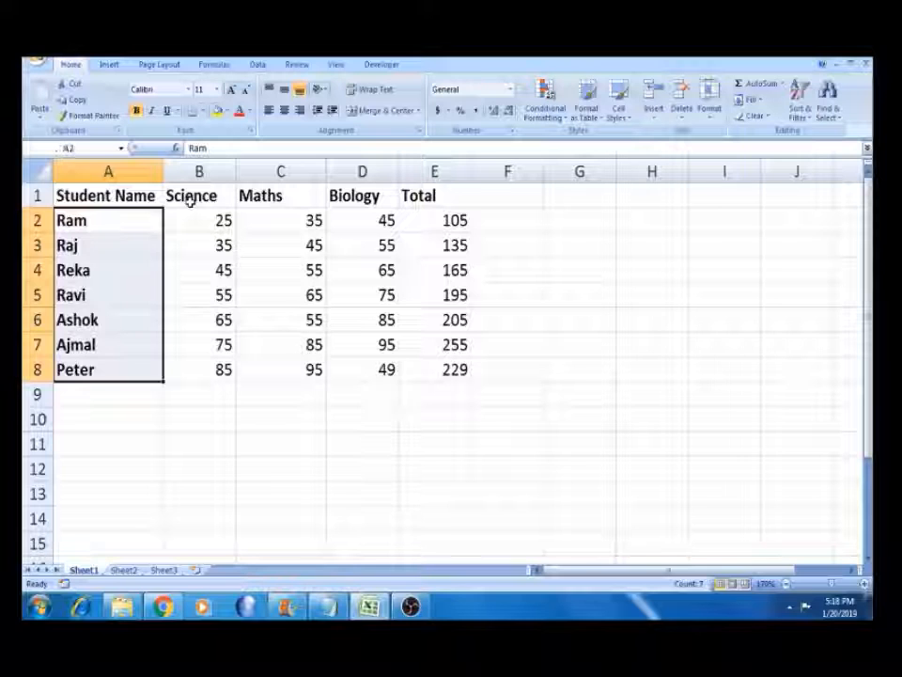
{"action": "key", "text": "ctrl+c"}
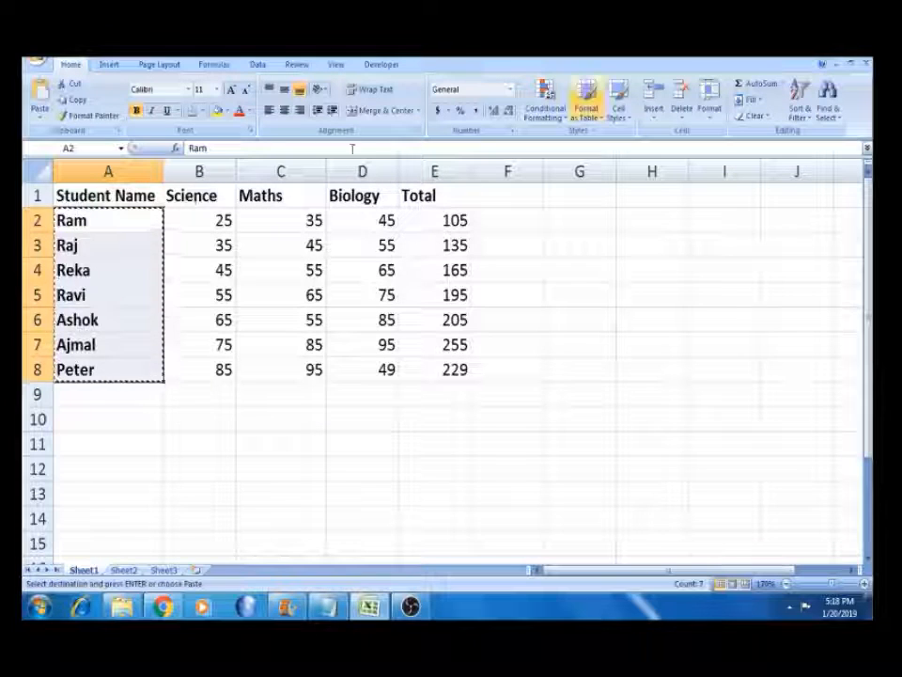
{"action": "left_click", "coordinate": [564, 195]}
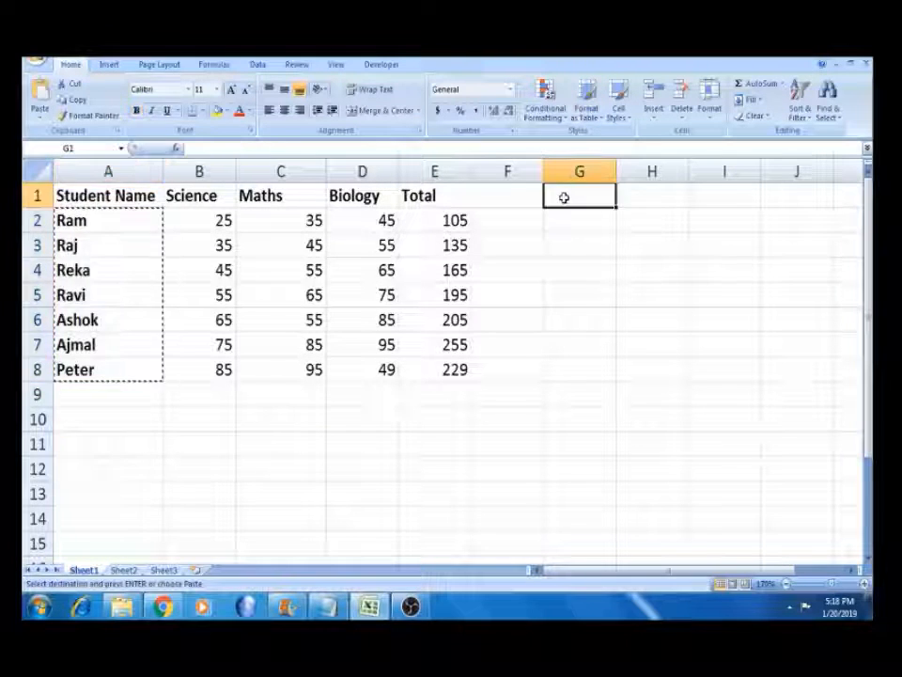
{"action": "left_click", "coordinate": [632, 196]}
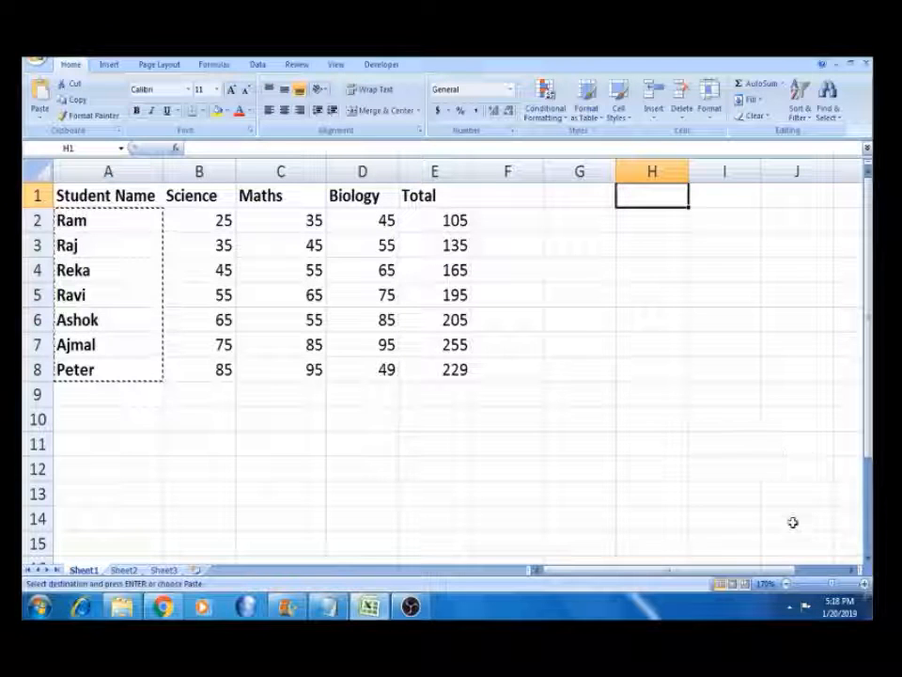
{"action": "key", "text": "alt"}
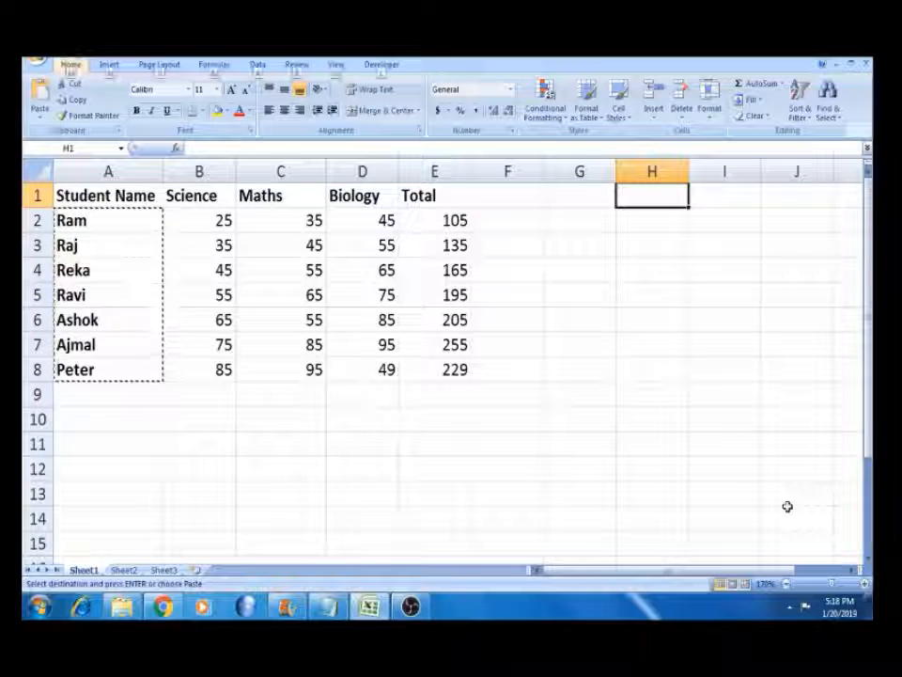
{"action": "key", "text": "e"}
{"action": "key", "text": "s"}
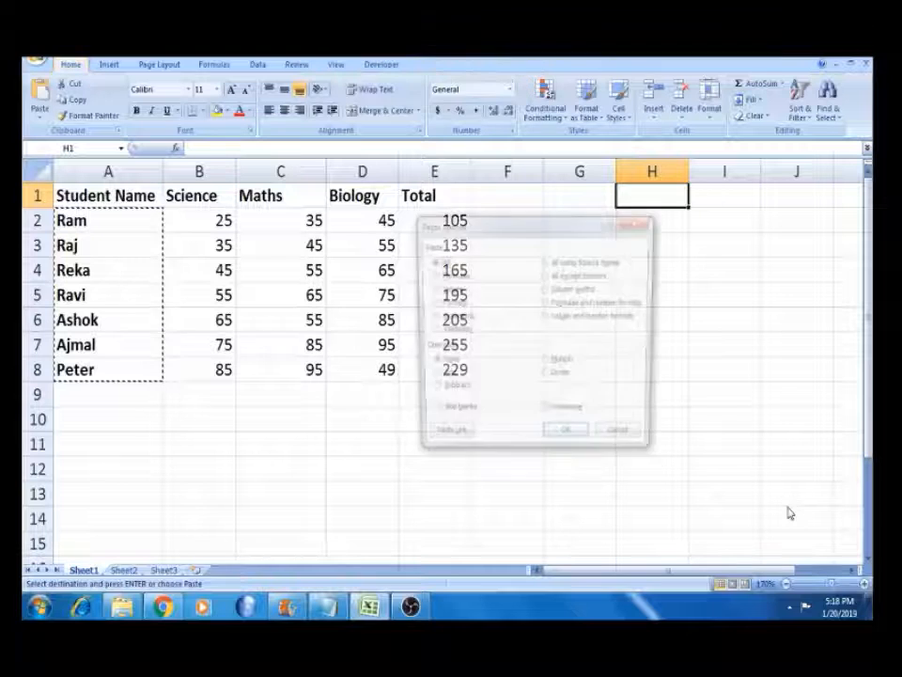
{"action": "left_click", "coordinate": [625, 441]}
Paste the copied student names into row 1 starting at H1 using Paste Special with Transpose.
{"action": "right_click", "coordinate": [655, 199]}
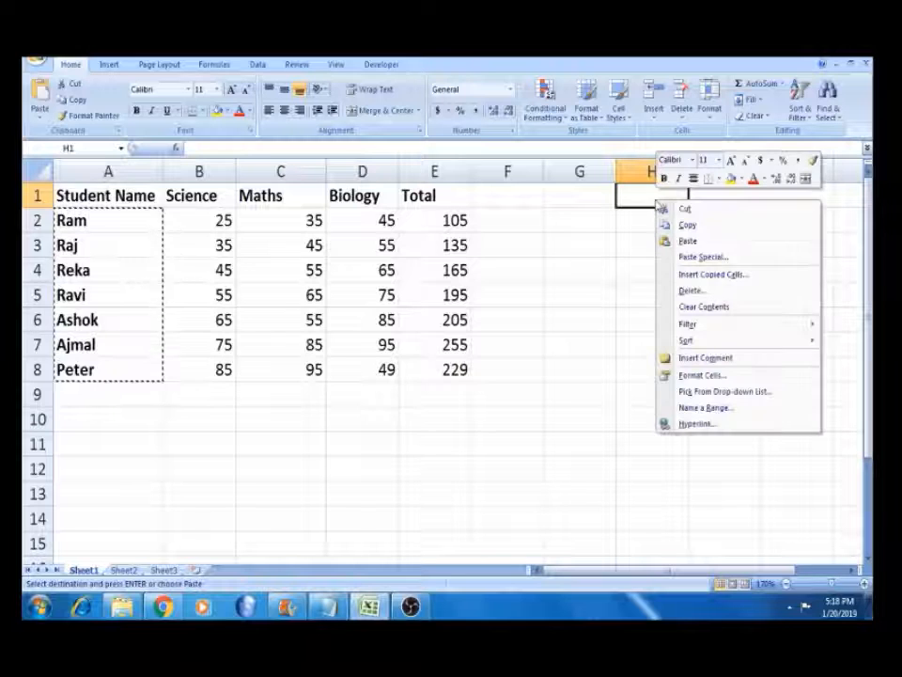
{"action": "left_click", "coordinate": [700, 257]}
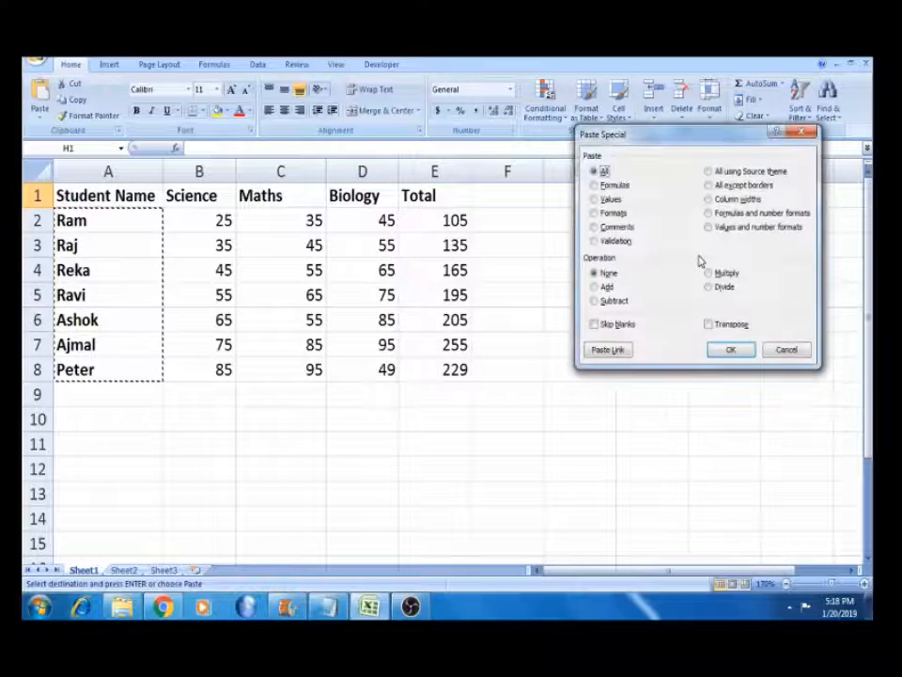
{"action": "left_click_drag", "start_coordinate": [658, 139], "coordinate": [336, 194]}
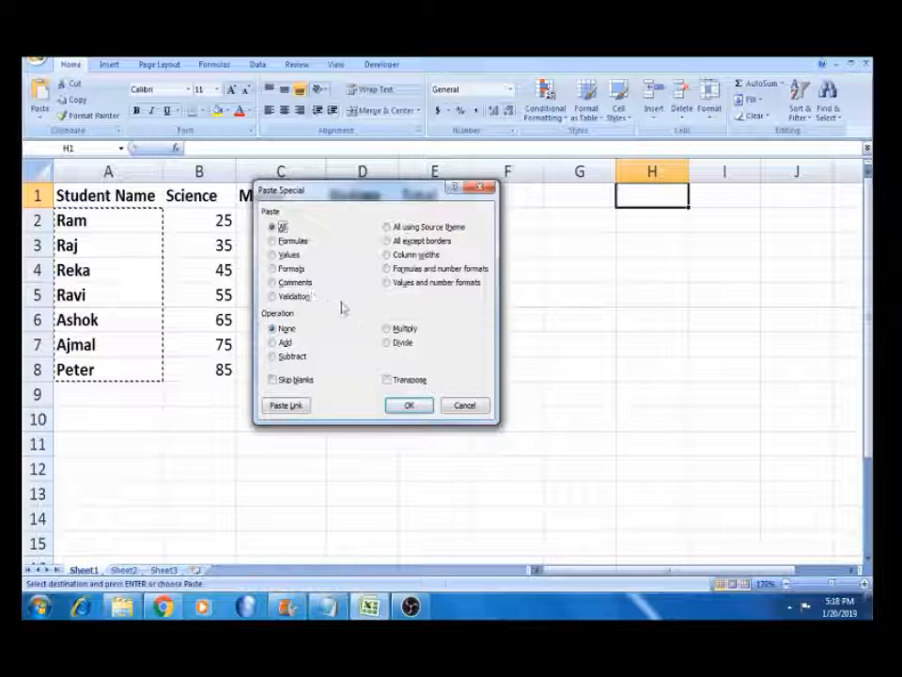
{"action": "left_click", "coordinate": [386, 380]}
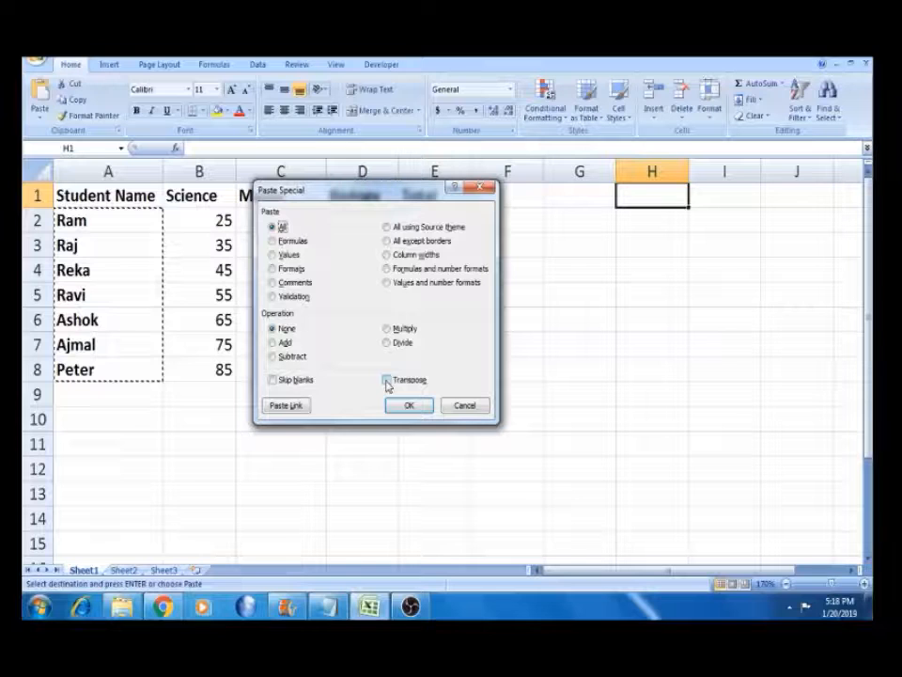
{"action": "left_click", "coordinate": [386, 379]}
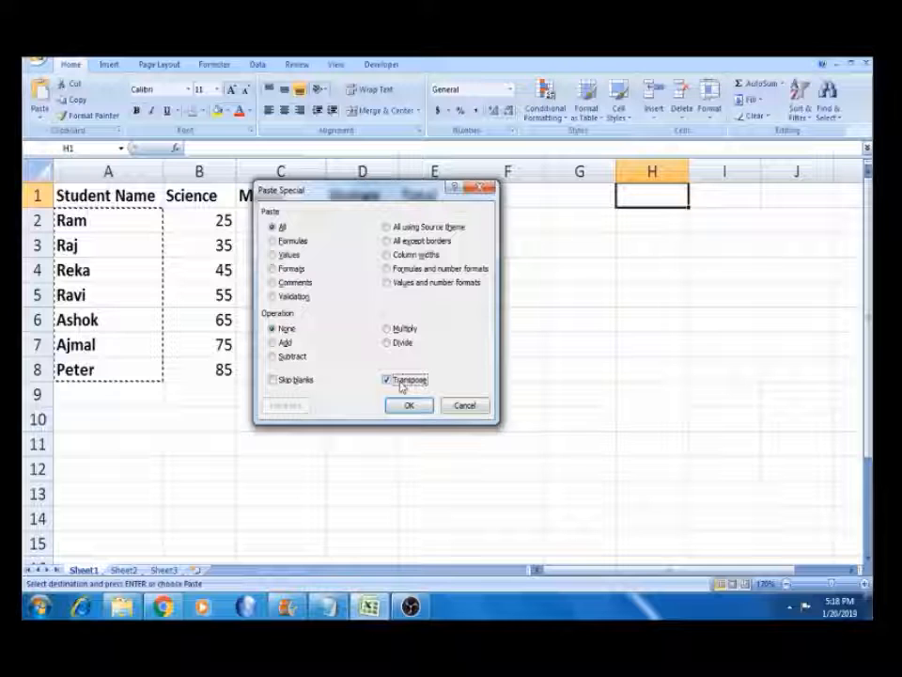
{"action": "left_click", "coordinate": [408, 405]}
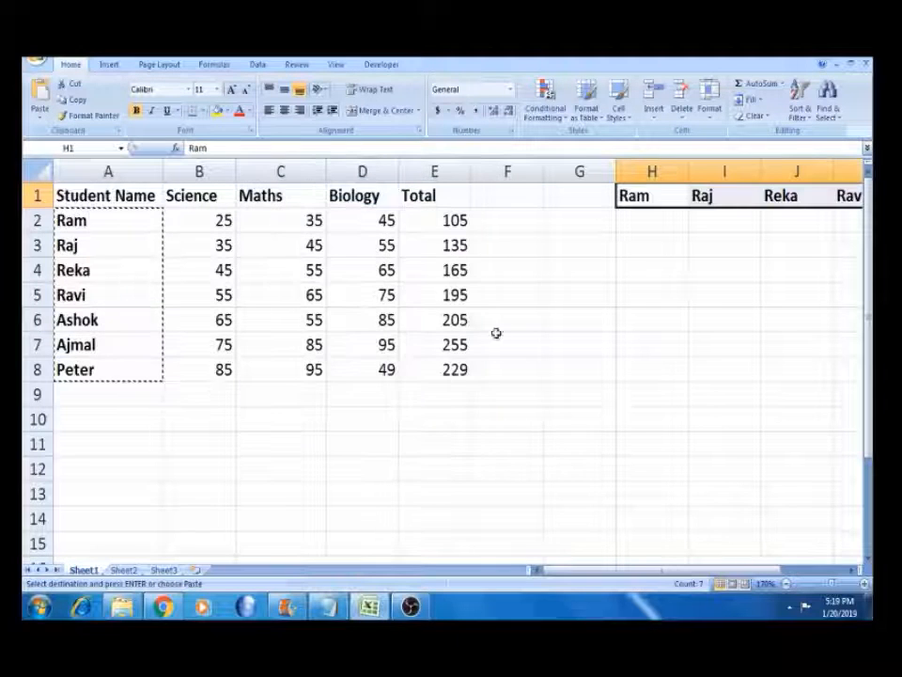
Check the transposed student names across row 1 from column H to N.
{"action": "left_click", "coordinate": [667, 299]}
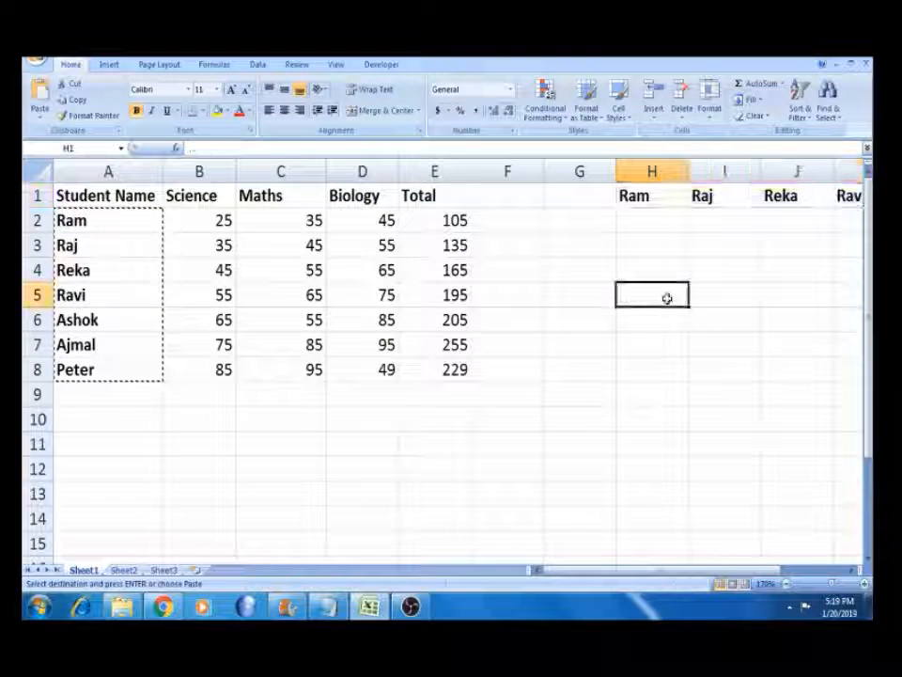
{"action": "key", "text": "Right"}
{"action": "key", "text": "Right"}
{"action": "key", "text": "Right"}
{"action": "key", "text": "Right"}
{"action": "key", "text": "Right"}
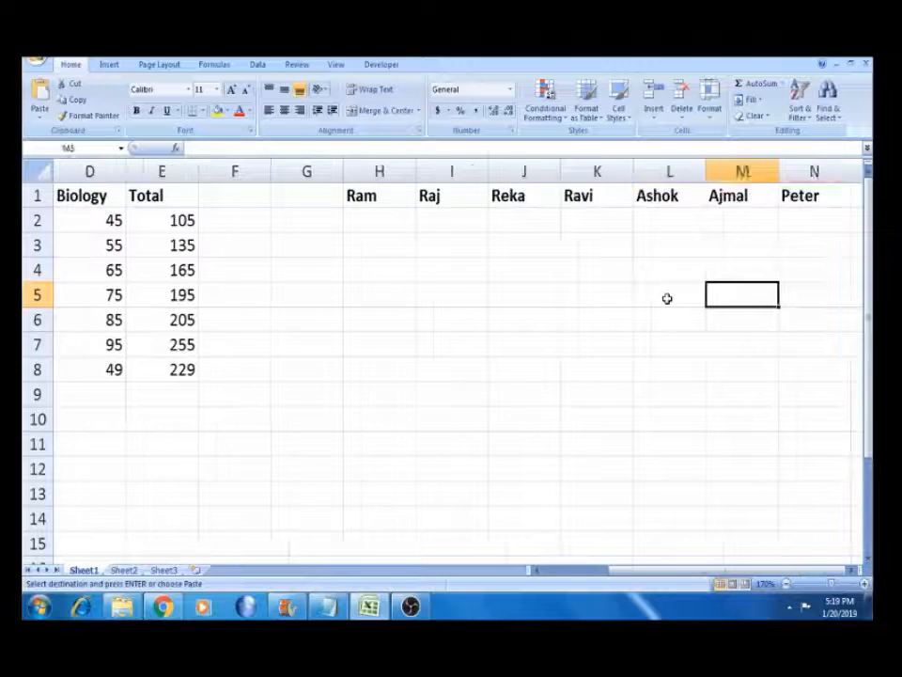
Copy the Science, Maths and Biology marks of all students in B2:D8.
{"action": "key", "text": "ctrl+Left"}
{"action": "key", "text": "ctrl+Left"}
{"action": "key", "text": "Up"}
{"action": "key", "text": "Up"}
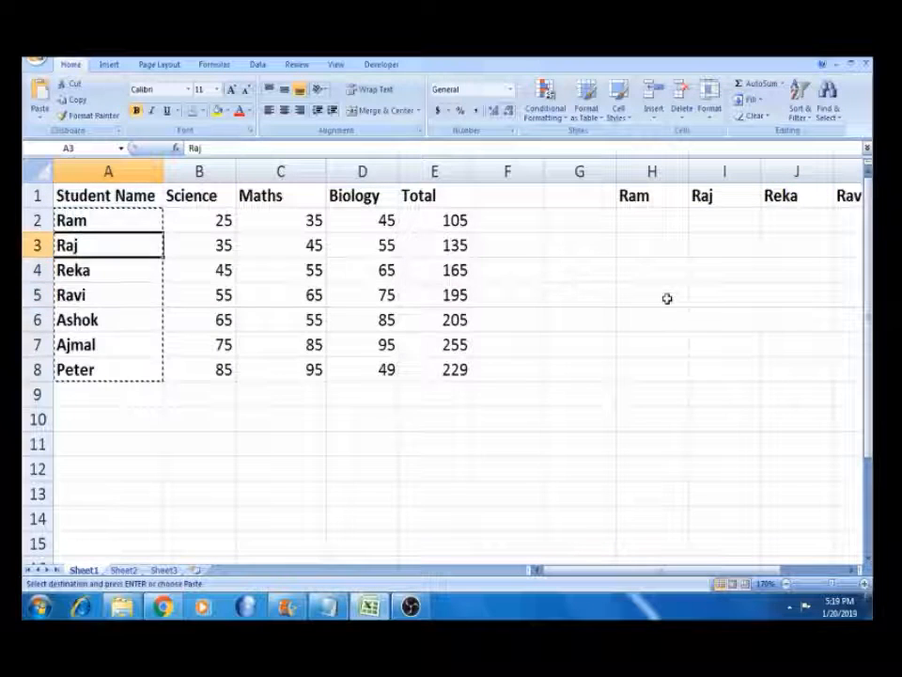
{"action": "key", "text": "Up"}
{"action": "key", "text": "Right"}
{"action": "key", "text": "shift+Right"}
{"action": "key", "text": "shift+Right"}
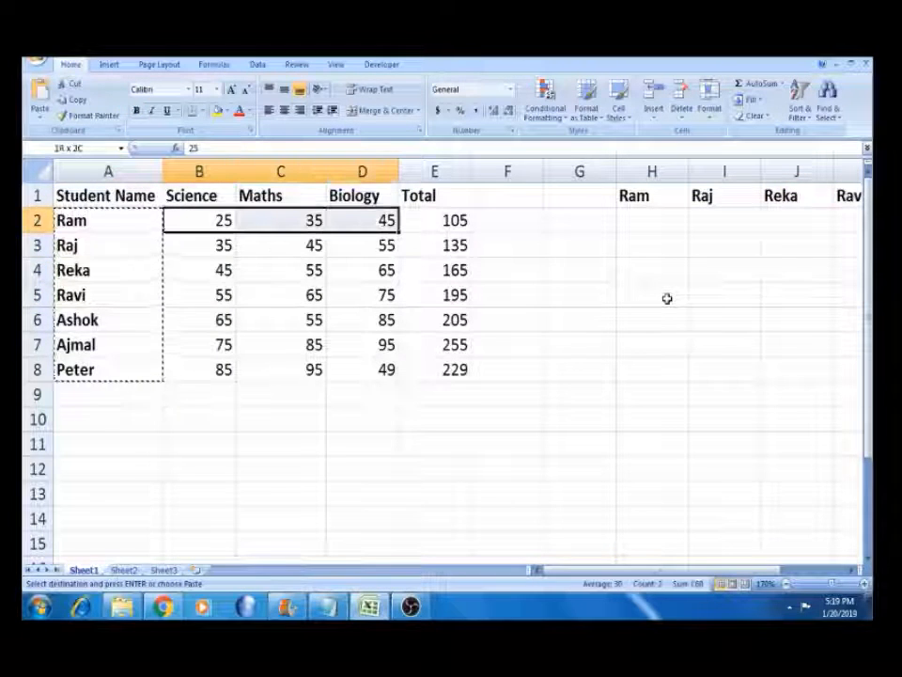
{"action": "key", "text": "shift+Down"}
{"action": "key", "text": "shift+Down"}
{"action": "key", "text": "shift+Down"}
{"action": "key", "text": "shift+Down"}
{"action": "key", "text": "shift+Down"}
{"action": "key", "text": "shift+Down"}
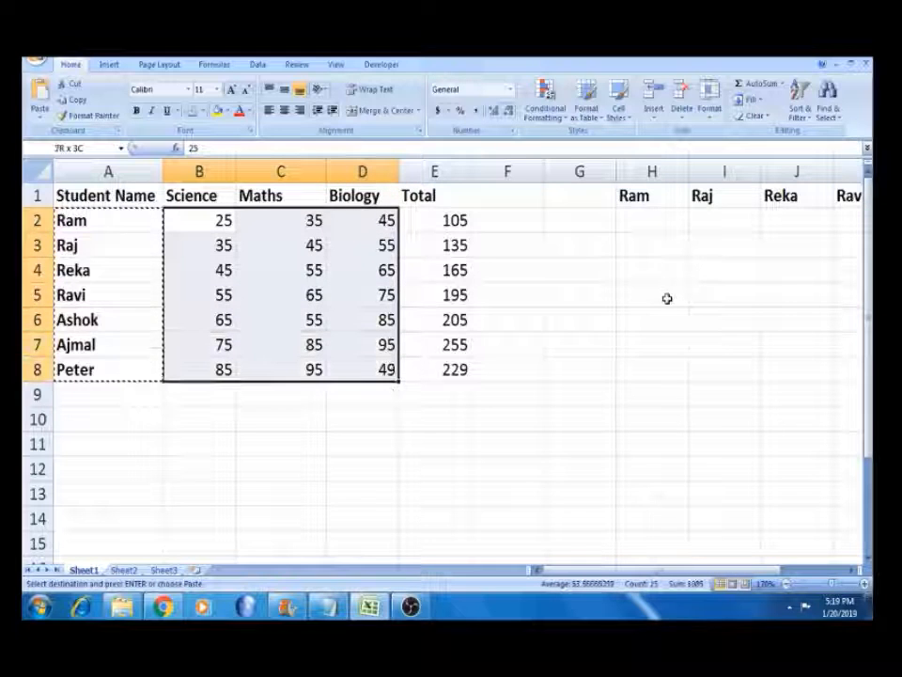
{"action": "key", "text": "ctrl+c"}
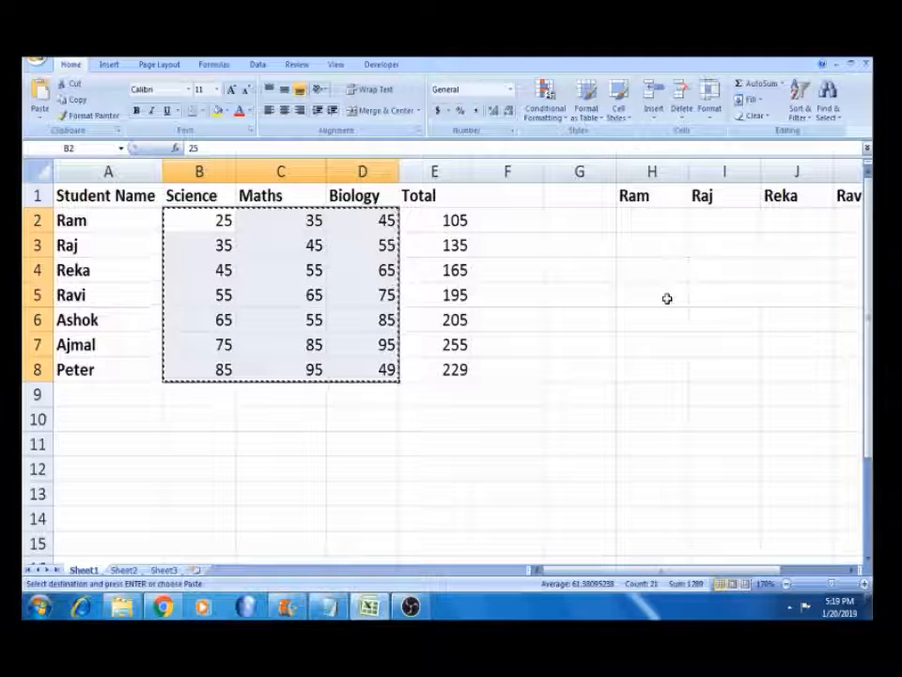
Paste the copied marks below the transposed student names starting at H2 using Paste Special with Transpose.
{"action": "left_click", "coordinate": [662, 217]}
{"action": "key", "text": "alt+e"}
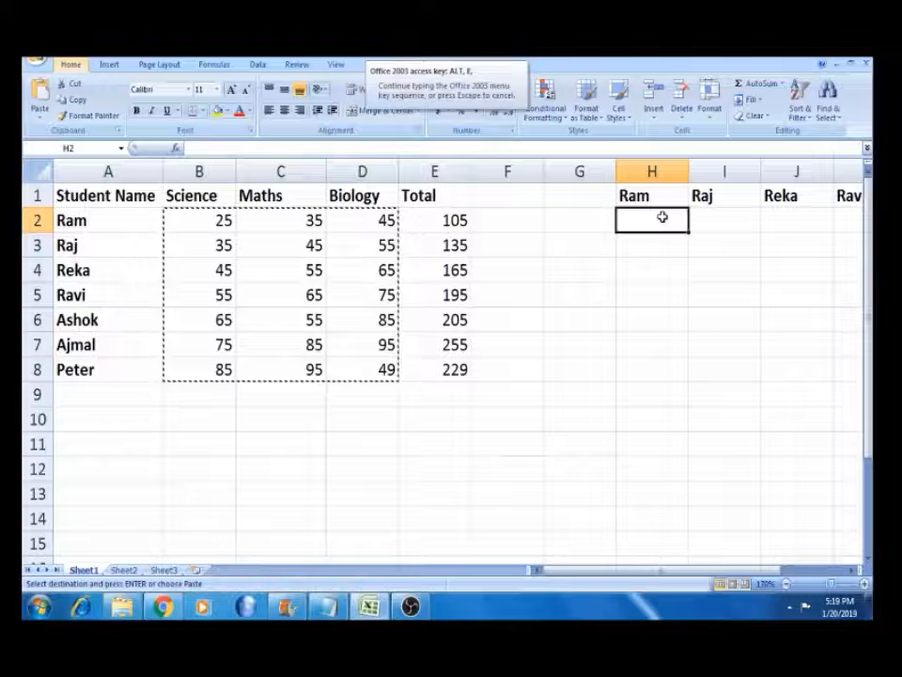
{"action": "key", "text": "s"}
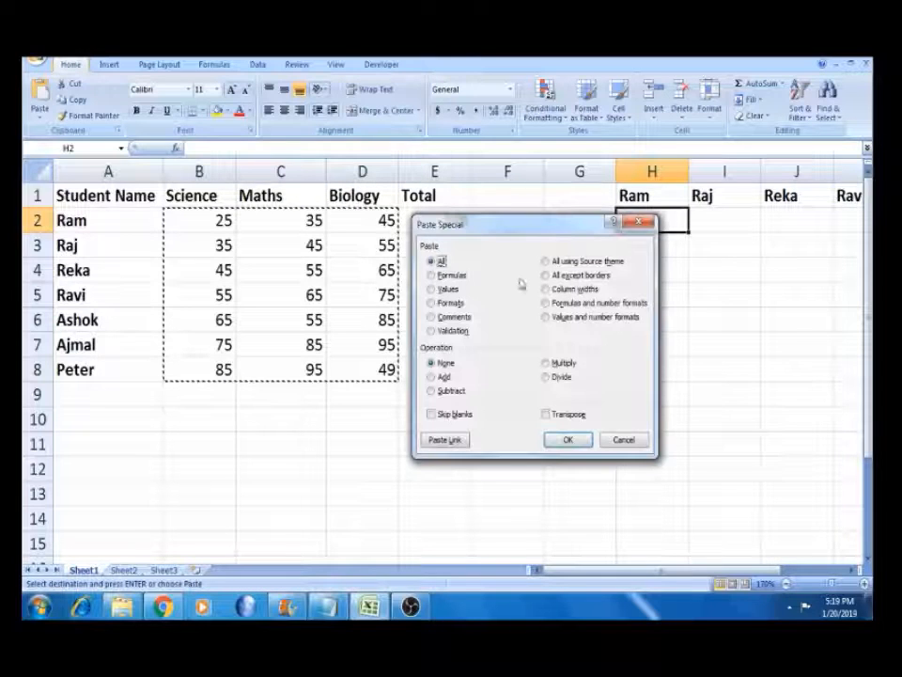
{"action": "left_click", "coordinate": [547, 415]}
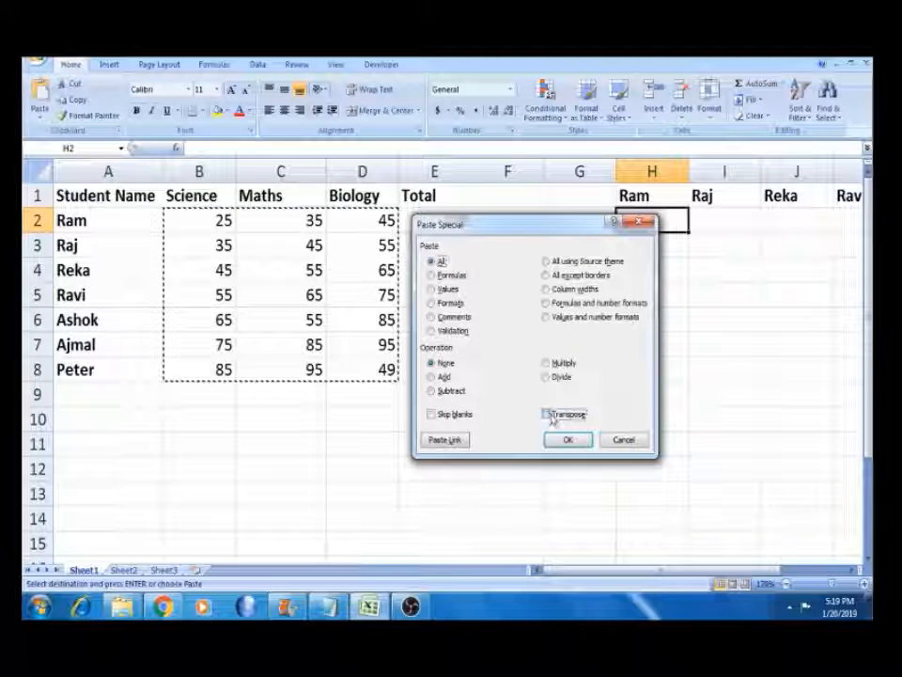
{"action": "left_click", "coordinate": [566, 439]}
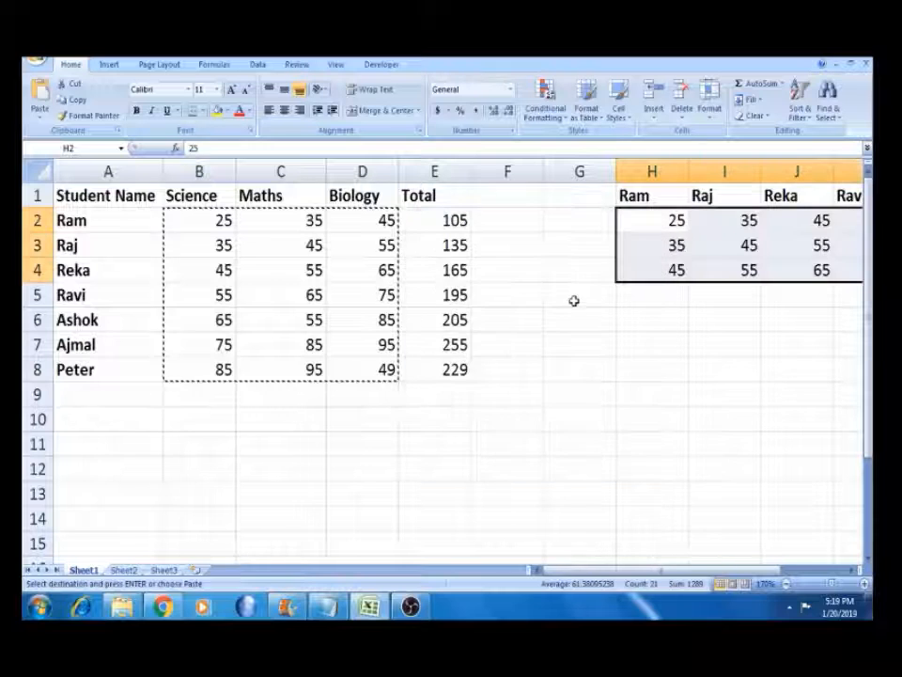
{"action": "left_click", "coordinate": [654, 194]}
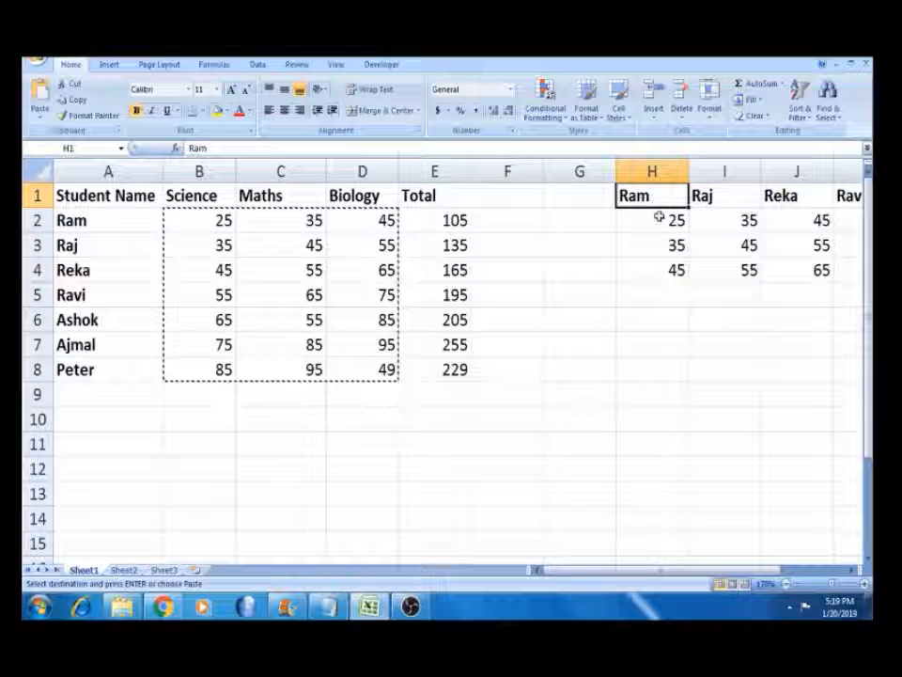
{"action": "left_click", "coordinate": [659, 220]}
{"action": "left_click", "coordinate": [658, 239]}
{"action": "left_click", "coordinate": [659, 269]}
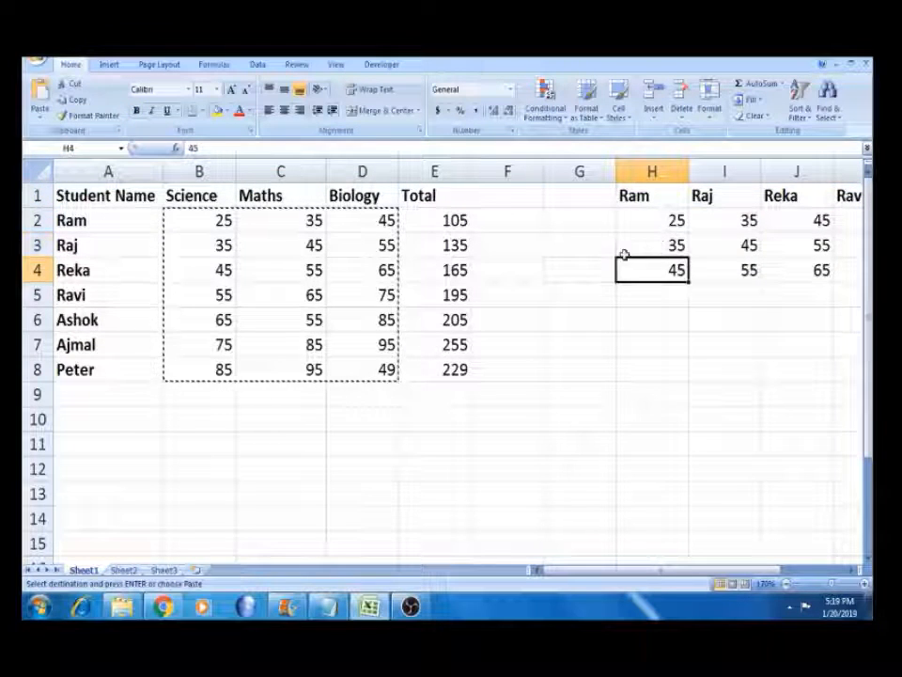
Copy the Science, Maths and Biology headings in B1:D1.
{"action": "left_click", "coordinate": [195, 196]}
{"action": "key", "text": "shift+Right"}
{"action": "key", "text": "shift+Right"}
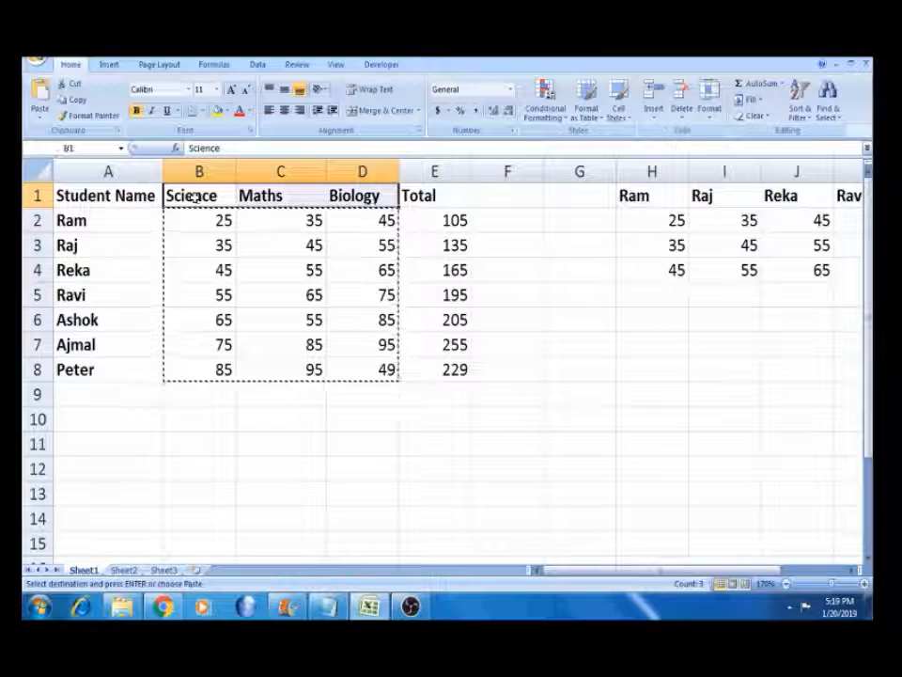
{"action": "key", "text": "ctrl+c"}
Paste the copied subject headings down column G starting at G2 using Paste Special with Values and Transpose.
{"action": "left_click", "coordinate": [588, 223]}
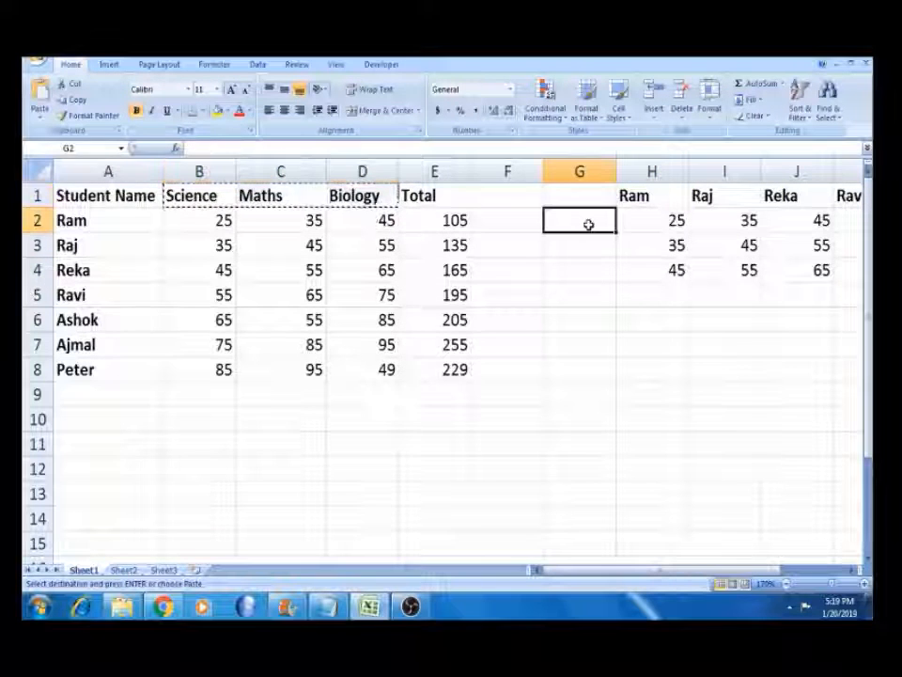
{"action": "key", "text": "alt+e"}
{"action": "key", "text": "s"}
{"action": "key", "text": "v"}
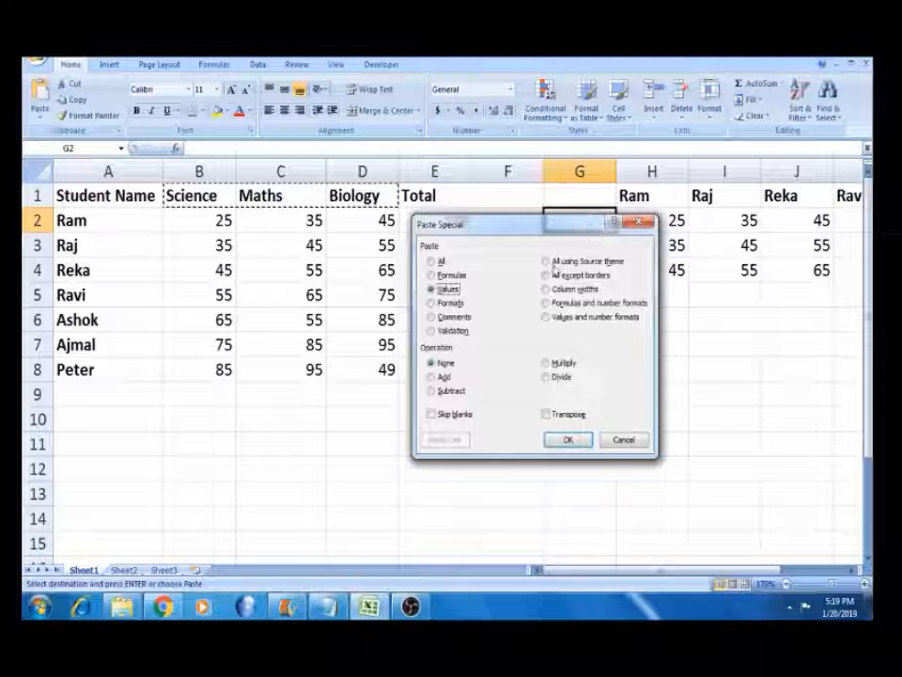
{"action": "left_click", "coordinate": [546, 416]}
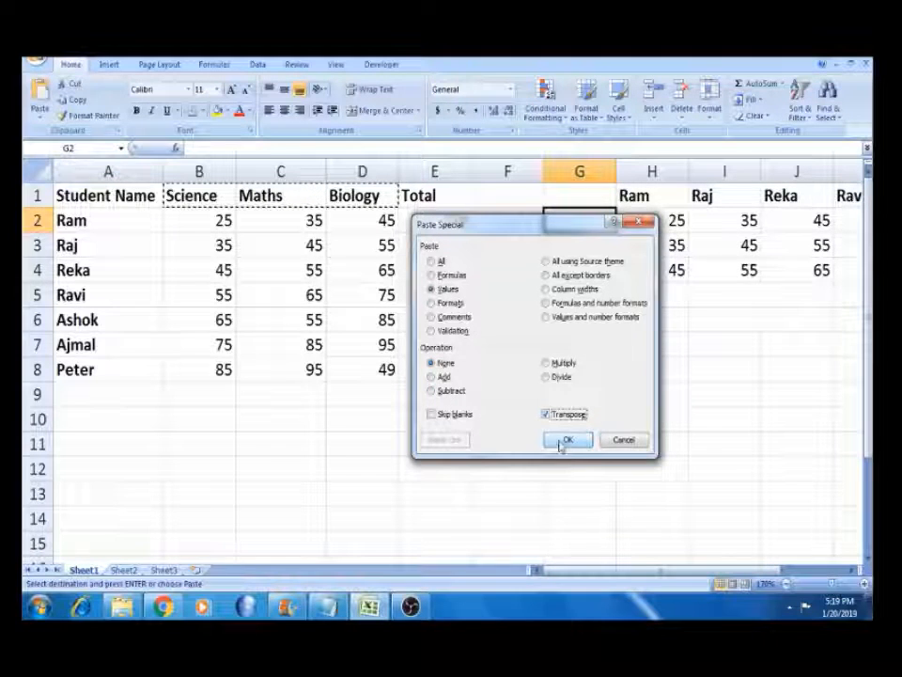
{"action": "left_click", "coordinate": [560, 441]}
Check the transposed marks table across columns G to N.
{"action": "left_click", "coordinate": [560, 340]}
{"action": "left_click", "coordinate": [726, 249]}
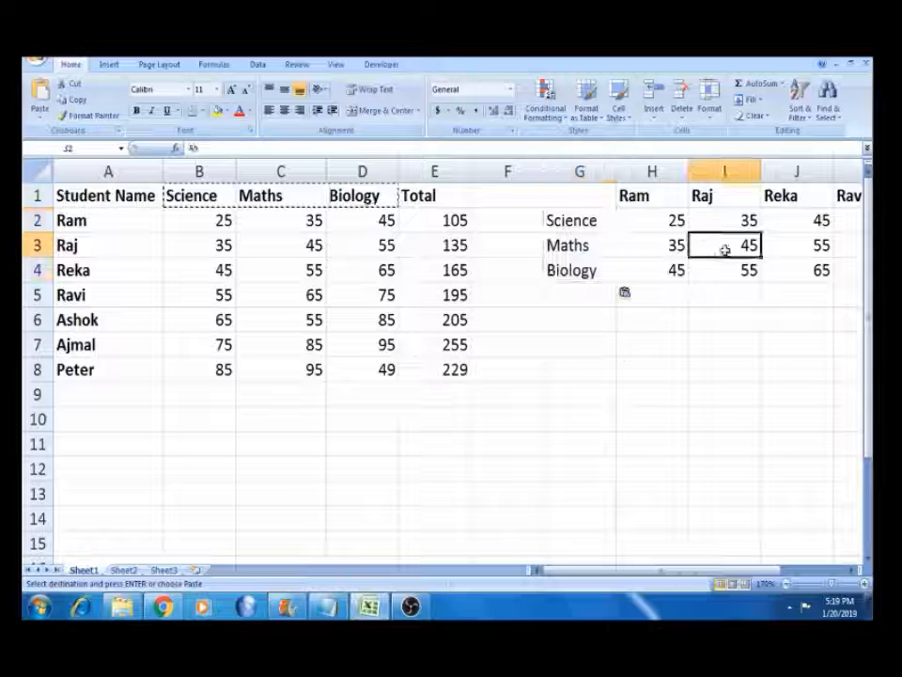
{"action": "key", "text": "Right"}
{"action": "key", "text": "Right"}
{"action": "key", "text": "Right"}
{"action": "key", "text": "Right"}
{"action": "key", "text": "Right"}
{"action": "key", "text": "Right"}
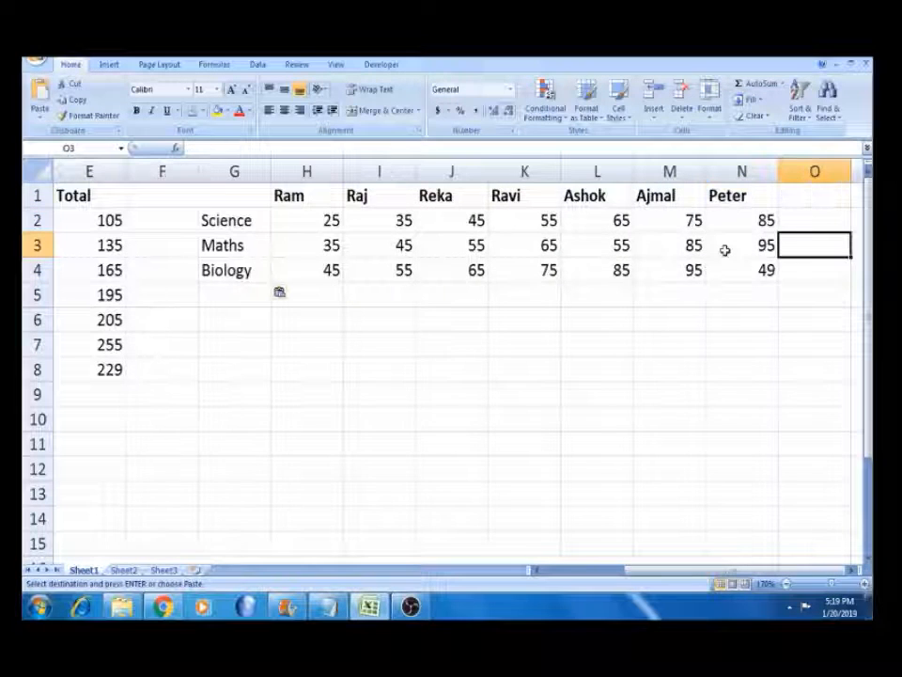
{"action": "key", "text": "Left"}
{"action": "key", "text": "Left"}
{"action": "key", "text": "Left"}
{"action": "key", "text": "Left"}
{"action": "key", "text": "Left"}
{"action": "key", "text": "Left"}
{"action": "key", "text": "Left"}
{"action": "key", "text": "Left"}
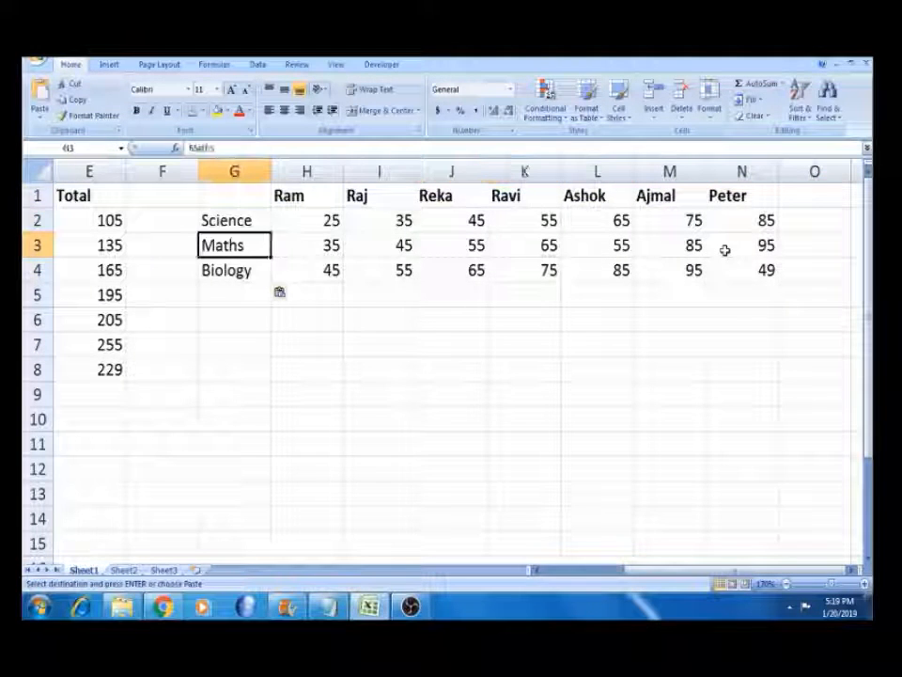
Make the Science, Maths and Biology labels in G2:G4 bold.
{"action": "key", "text": "Up"}
{"action": "key", "text": "shift+Down"}
{"action": "key", "text": "shift+Down"}
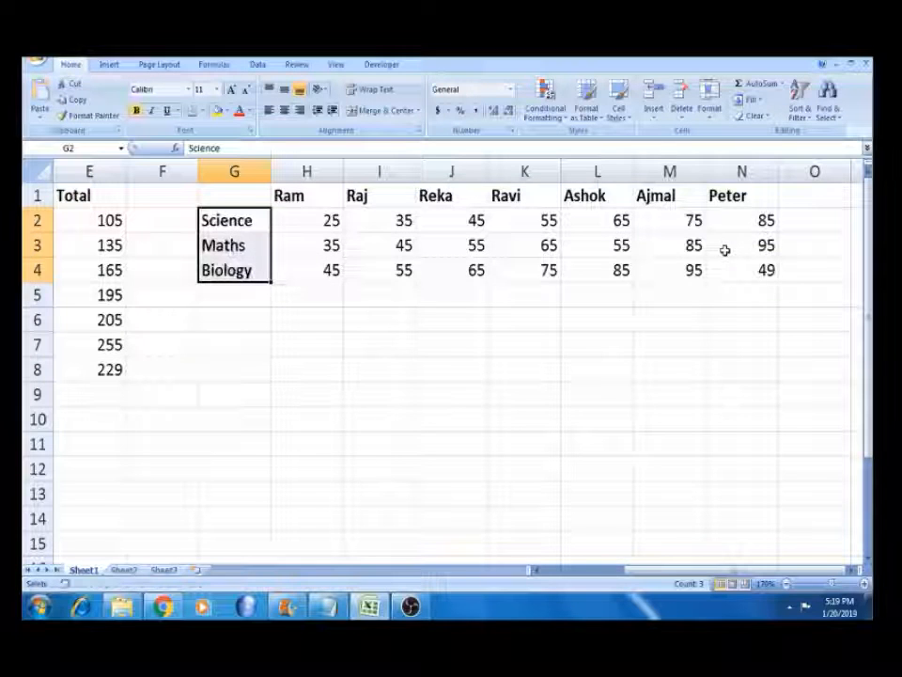
{"action": "left_click", "coordinate": [463, 219]}
{"action": "key", "text": "Left"}
{"action": "key", "text": "Left"}
{"action": "key", "text": "Left"}
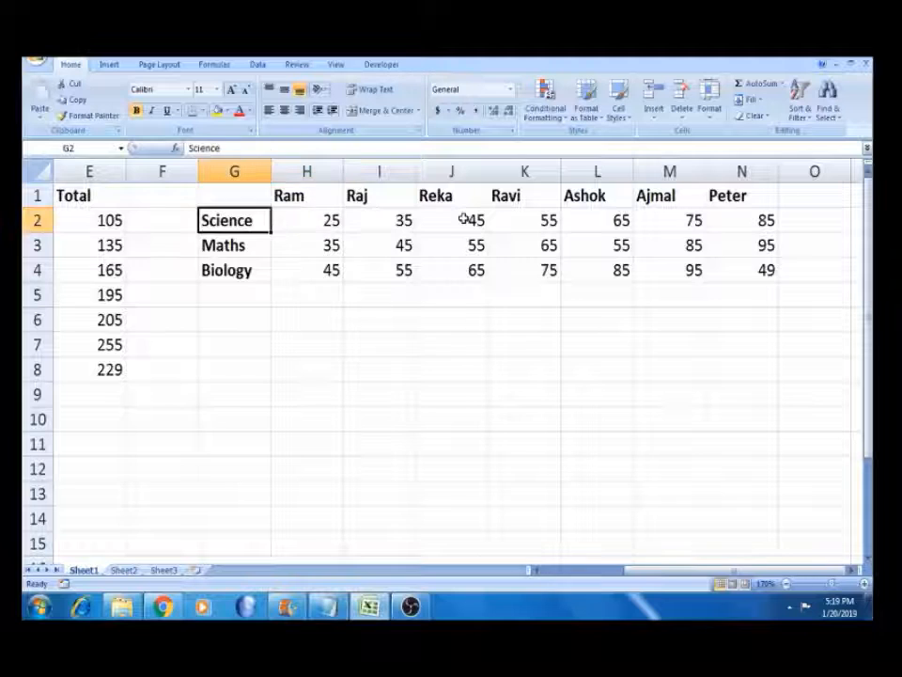
{"action": "key", "text": "Left"}
{"action": "key", "text": "Left"}
{"action": "key", "text": "Left"}
{"action": "key", "text": "Left"}
{"action": "key", "text": "Left"}
{"action": "key", "text": "Left"}
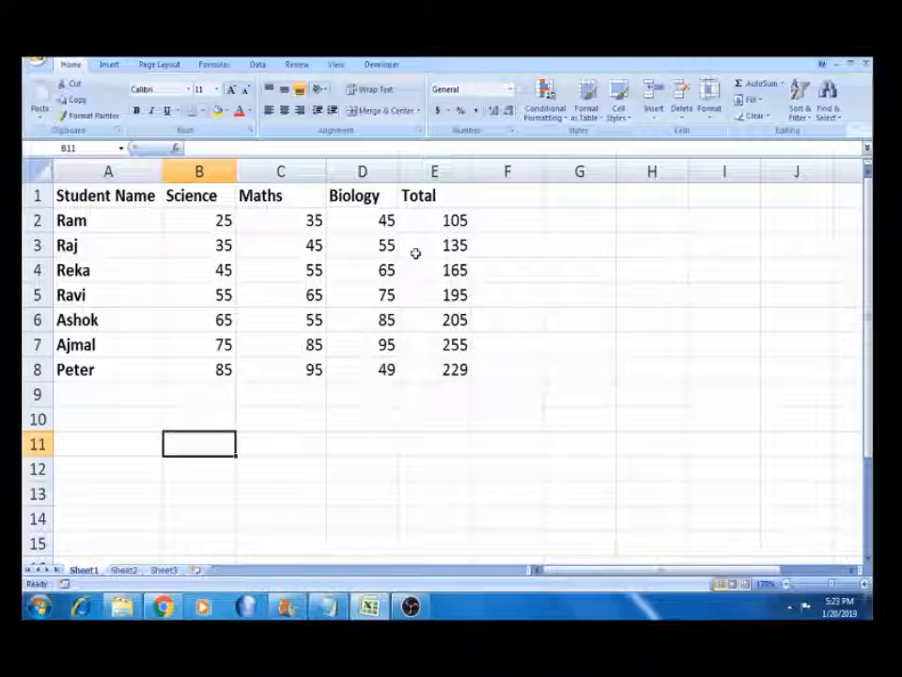
Copy the totals of all students in E2:E8.
{"action": "left_click", "coordinate": [425, 220]}
{"action": "key", "text": "shift+Down"}
{"action": "key", "text": "shift+Down"}
{"action": "key", "text": "shift+Down"}
{"action": "key", "text": "shift+Down"}
{"action": "key", "text": "shift+Down"}
{"action": "key", "text": "shift+Down"}
{"action": "key", "text": "shift+Down"}
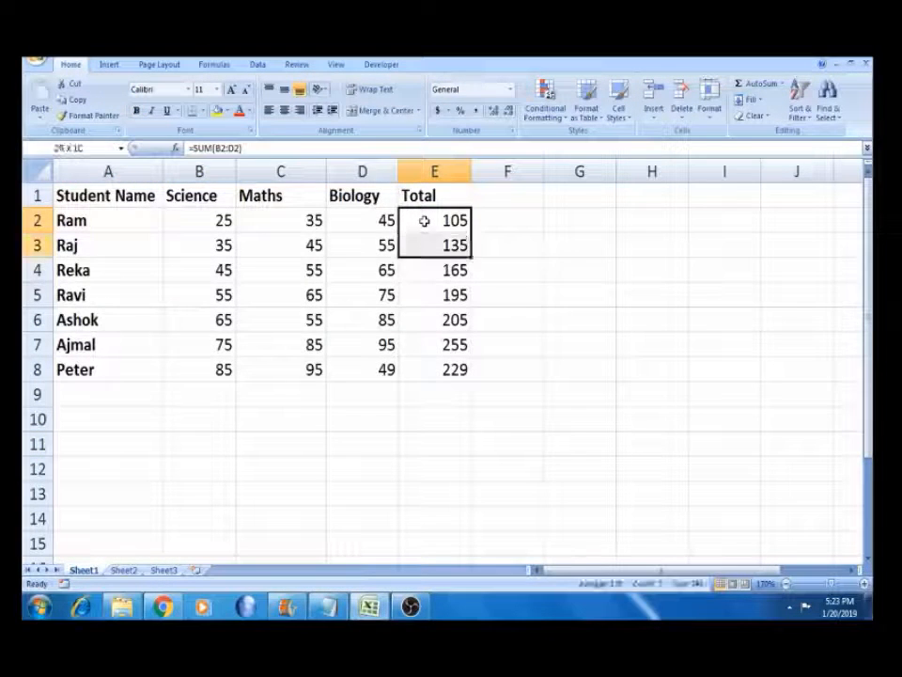
{"action": "key", "text": "shift+Up"}
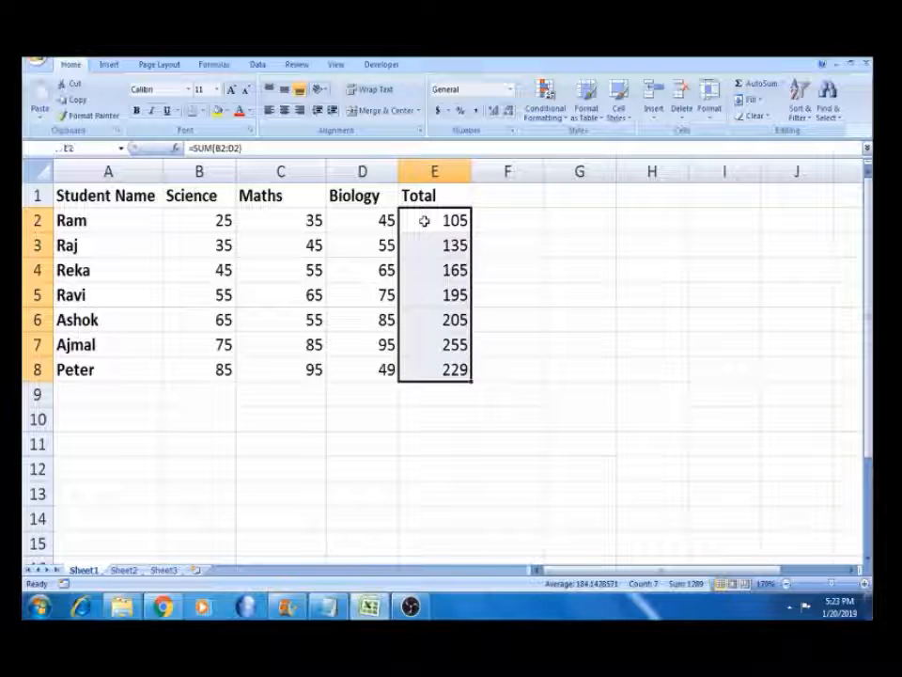
{"action": "key", "text": "ctrl+c"}
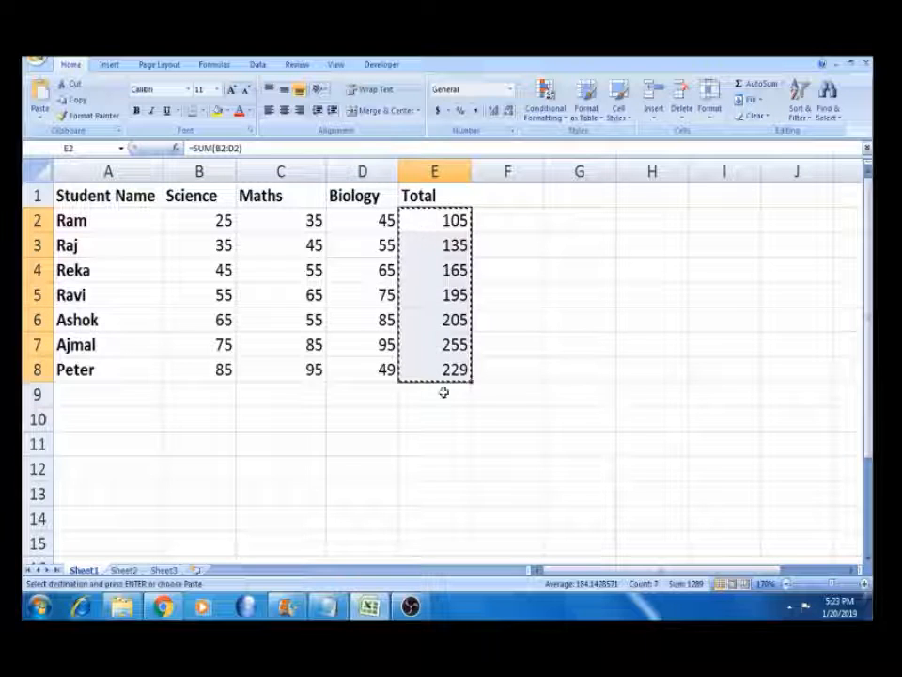
Paste only the formulas of the copied totals starting at J2 using Paste Special, and inspect the formula in J2.
{"action": "left_click", "coordinate": [448, 444]}
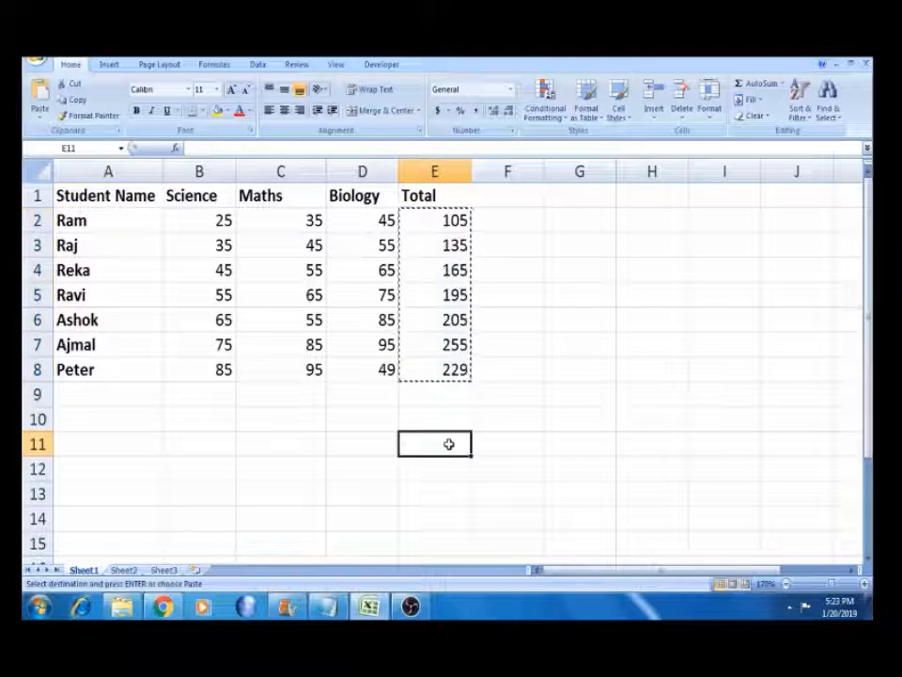
{"action": "left_click", "coordinate": [761, 219]}
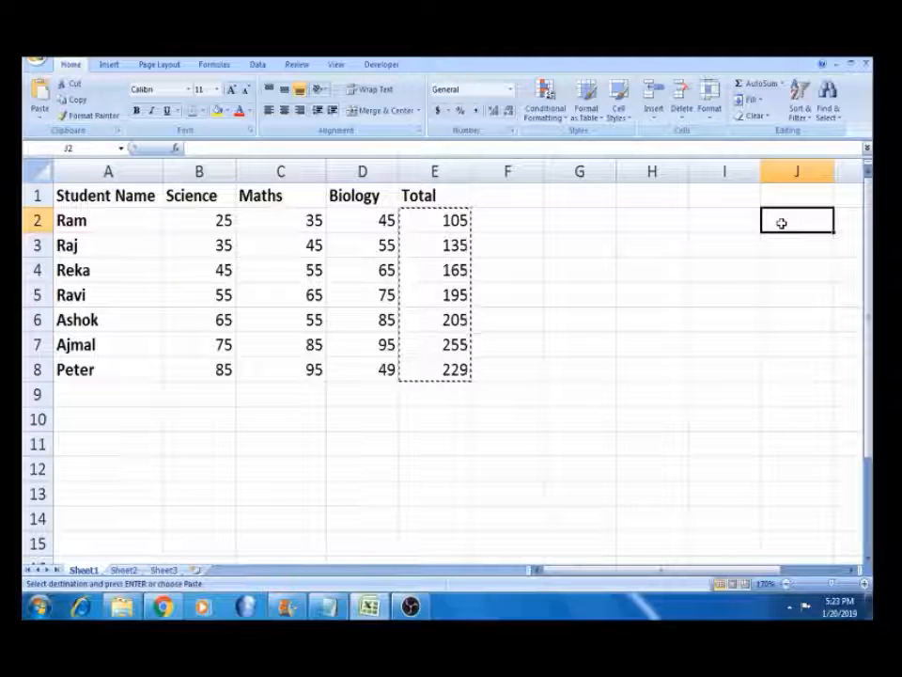
{"action": "key", "text": "ctrl+alt+v"}
{"action": "left_click", "coordinate": [452, 276]}
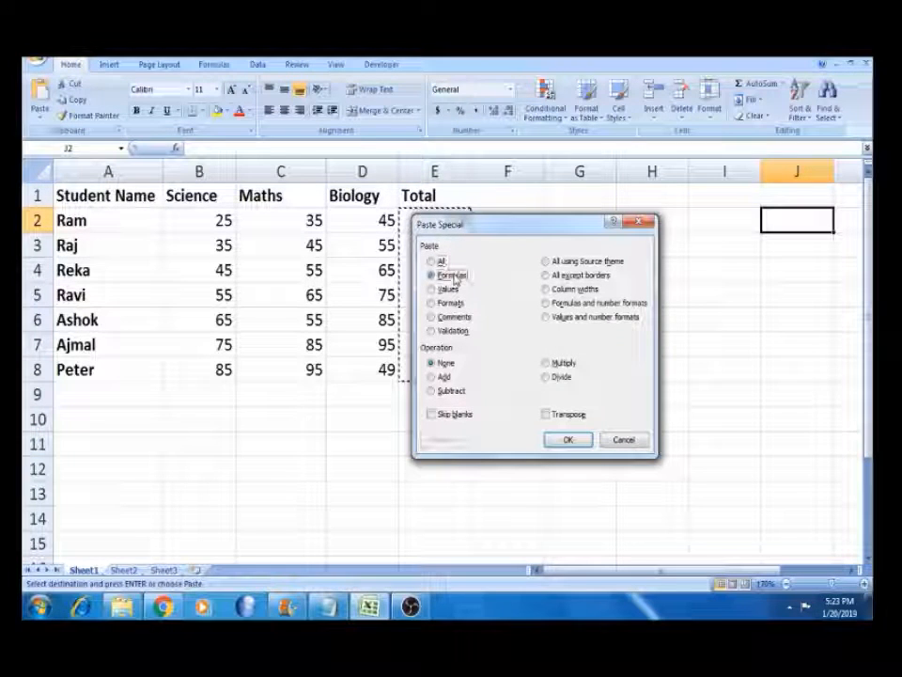
{"action": "left_click", "coordinate": [573, 440]}
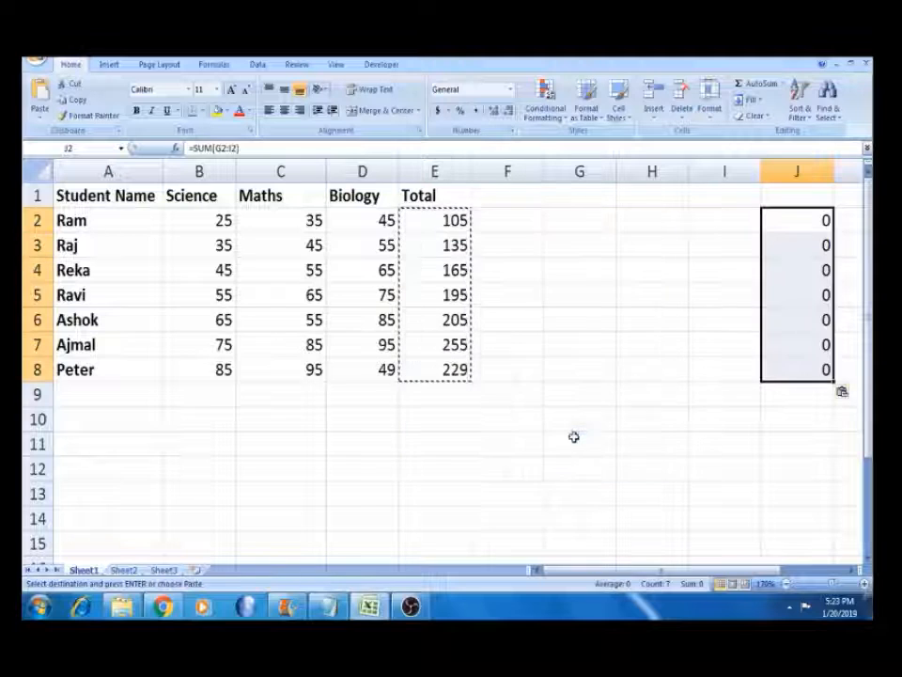
{"action": "left_click", "coordinate": [781, 226]}
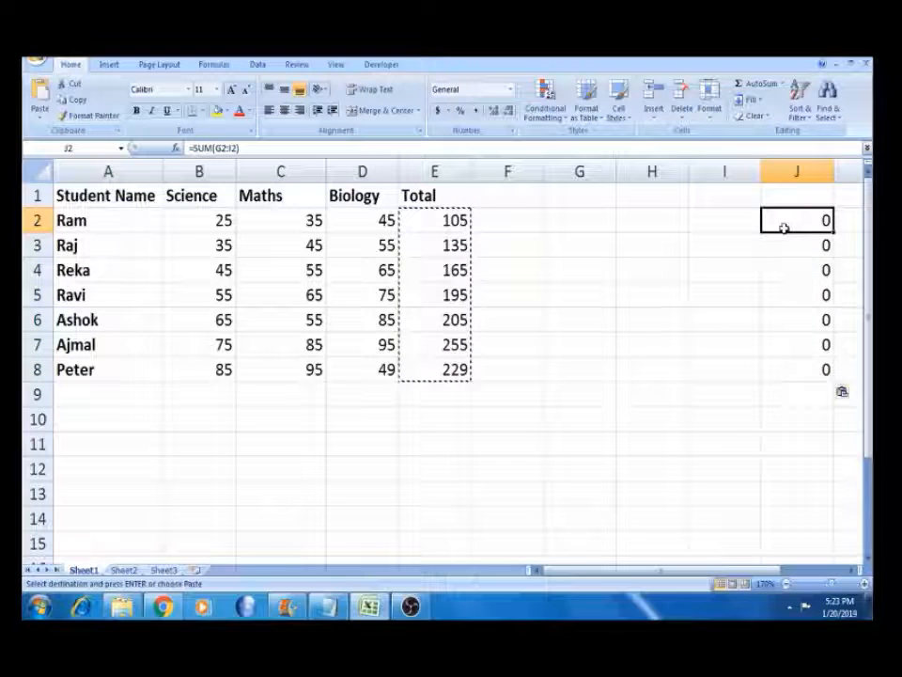
{"action": "double_click", "coordinate": [766, 215]}
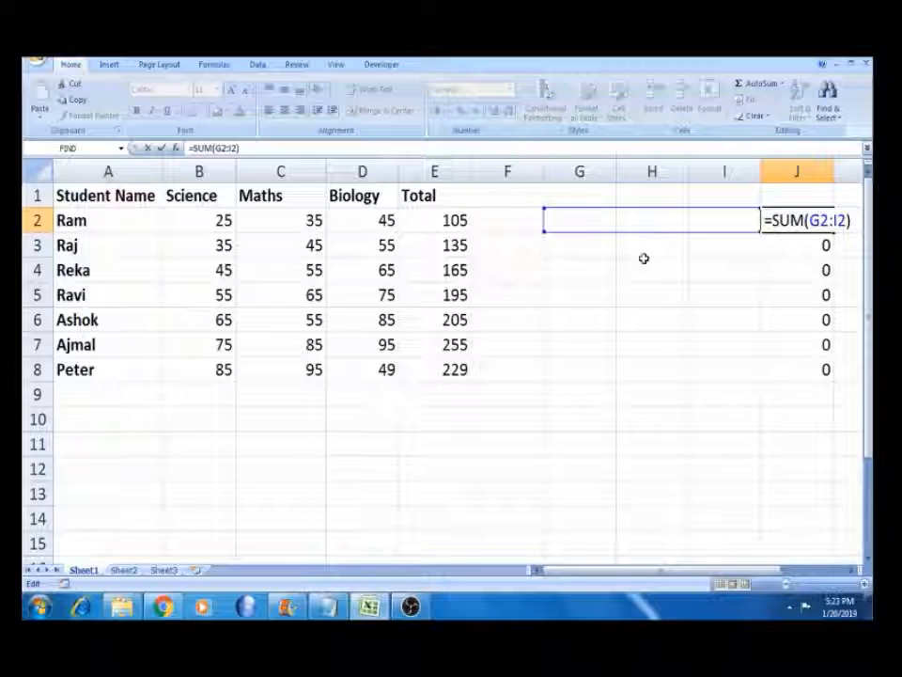
{"action": "key", "text": "Escape"}
Copy the Science, Maths and Biology marks in B4:D7.
{"action": "left_click", "coordinate": [222, 218]}
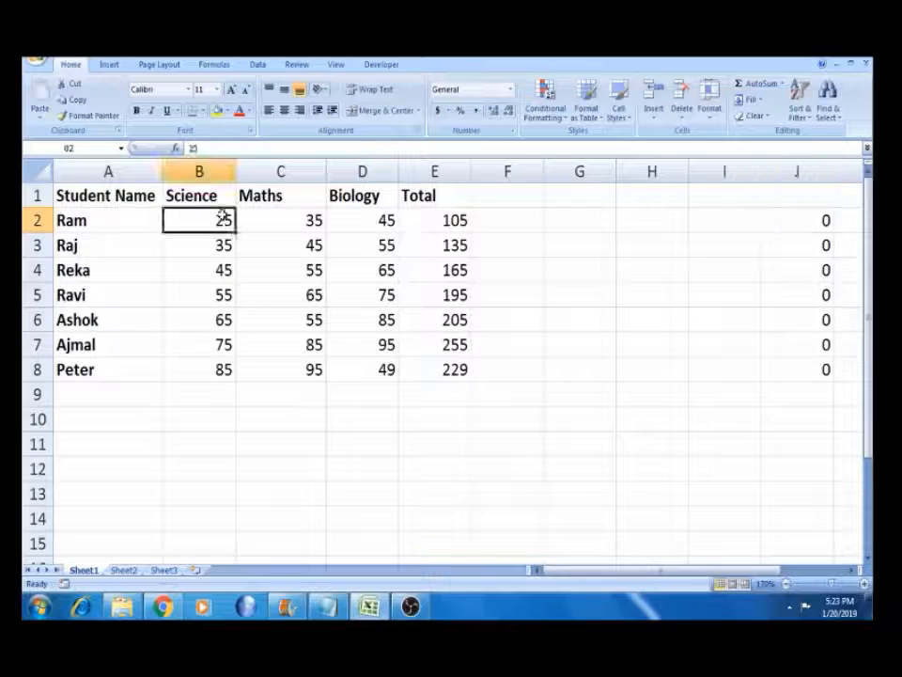
{"action": "key", "text": "Down"}
{"action": "key", "text": "Down"}
{"action": "key", "text": "shift+Right"}
{"action": "key", "text": "shift+Right"}
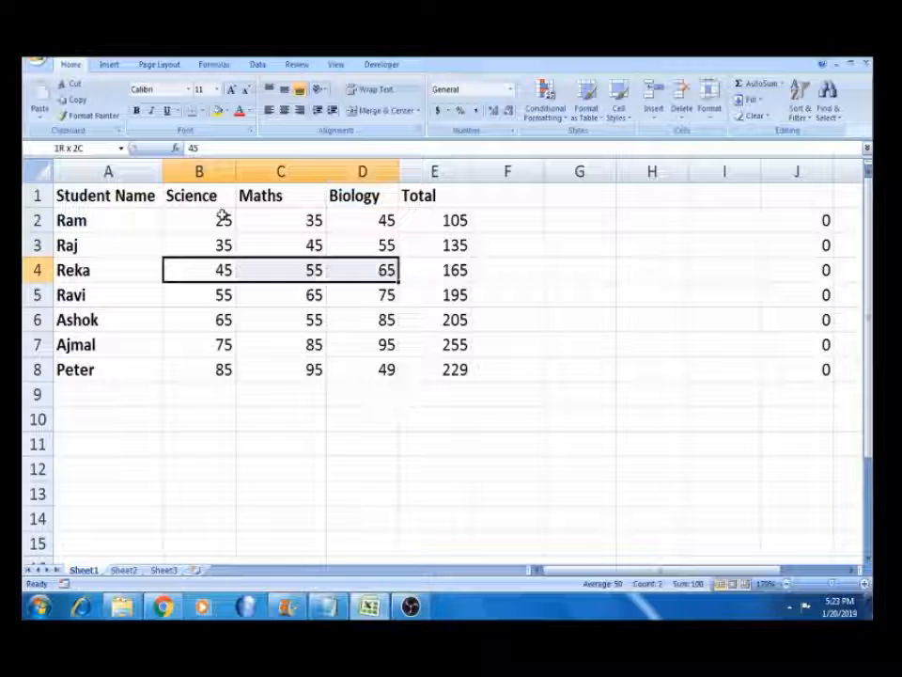
{"action": "key", "text": "shift+Down"}
{"action": "key", "text": "shift+Down"}
{"action": "key", "text": "shift+Down"}
{"action": "key", "text": "ctrl+c"}
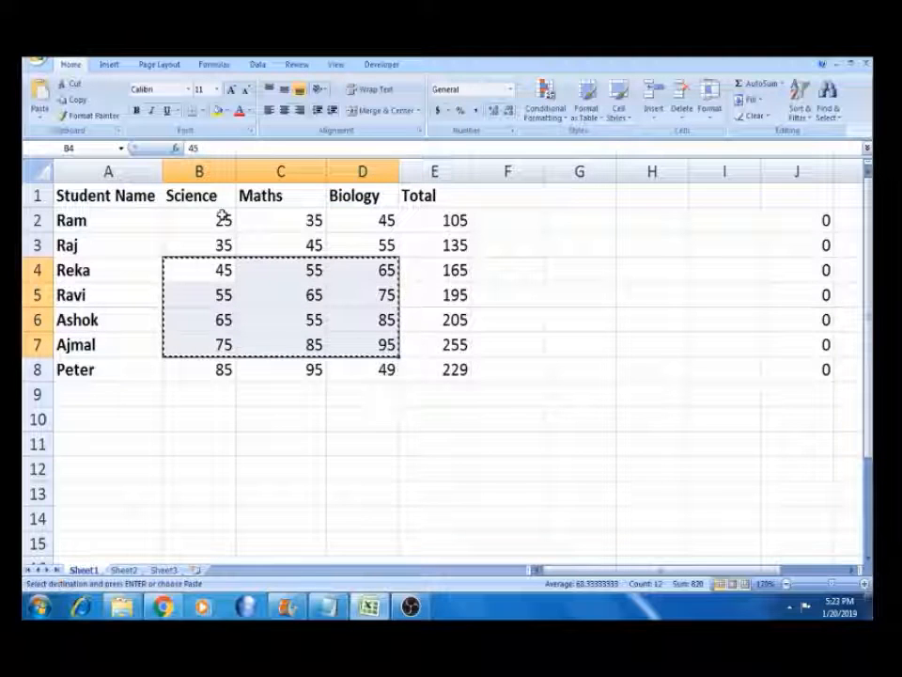
Paste the copied marks starting at G2, beside the pasted total formulas, and inspect the formula in J2.
{"action": "left_click", "coordinate": [592, 217]}
{"action": "key", "text": "ctrl+v"}
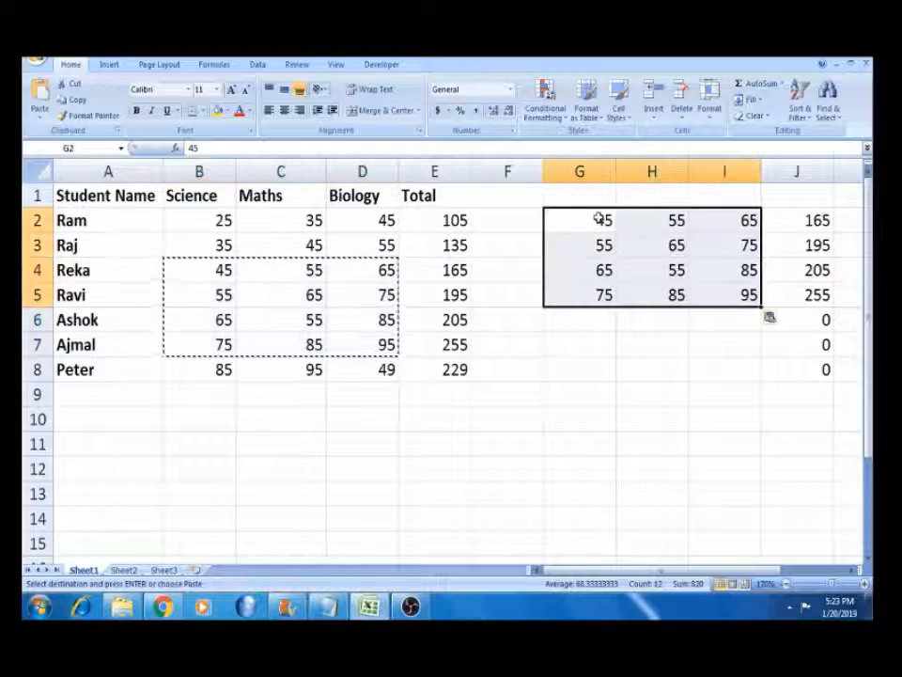
{"action": "left_click", "coordinate": [816, 221]}
{"action": "double_click", "coordinate": [816, 221]}
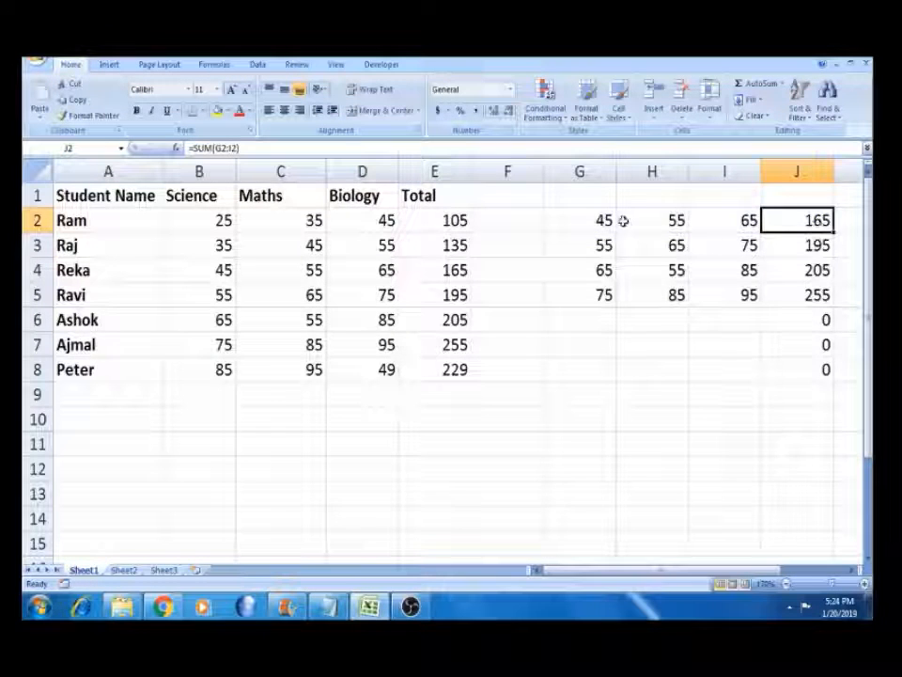
Clear the pasted marks and total formulas from G2:J8.
{"action": "left_click", "coordinate": [594, 219]}
{"action": "key", "text": "shift+Right"}
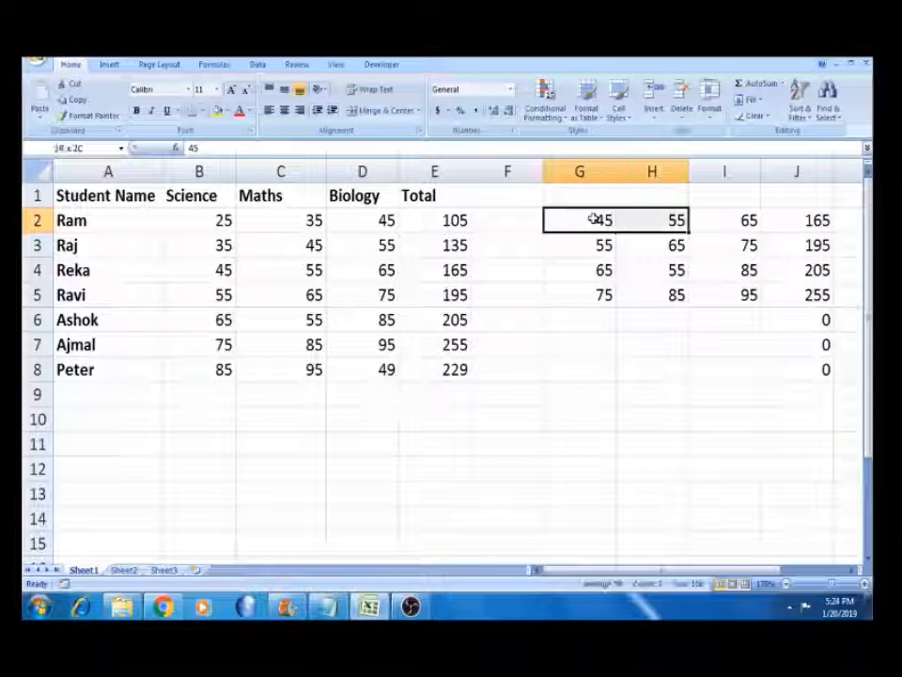
{"action": "key", "text": "shift+Right"}
{"action": "key", "text": "shift+Right"}
{"action": "key", "text": "shift+Down"}
{"action": "key", "text": "shift+Down"}
{"action": "key", "text": "shift+Down"}
{"action": "key", "text": "shift+Down"}
{"action": "key", "text": "shift+Down"}
{"action": "key", "text": "shift+Down"}
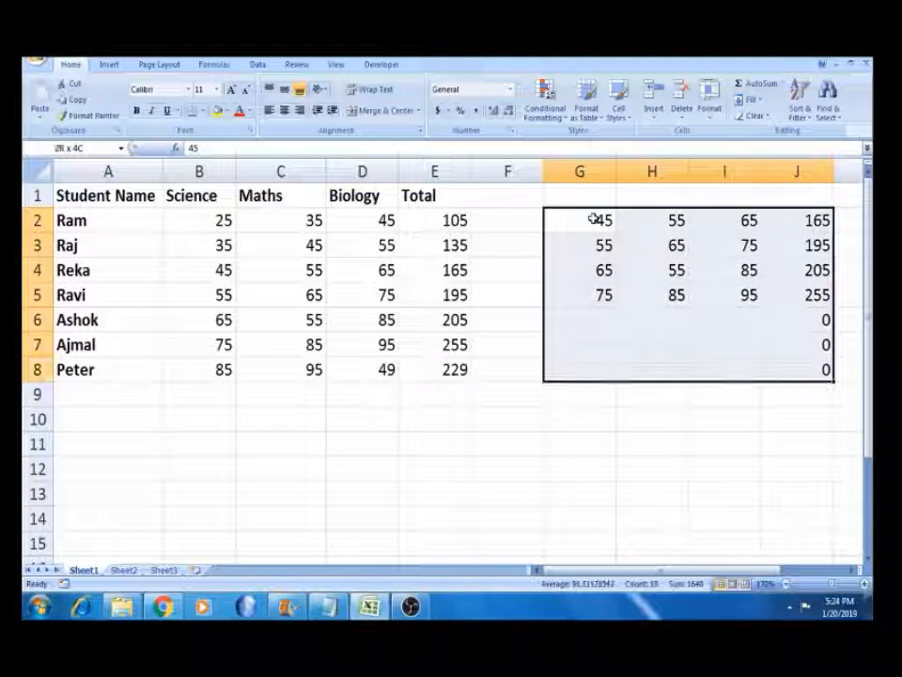
{"action": "key", "text": "Delete"}
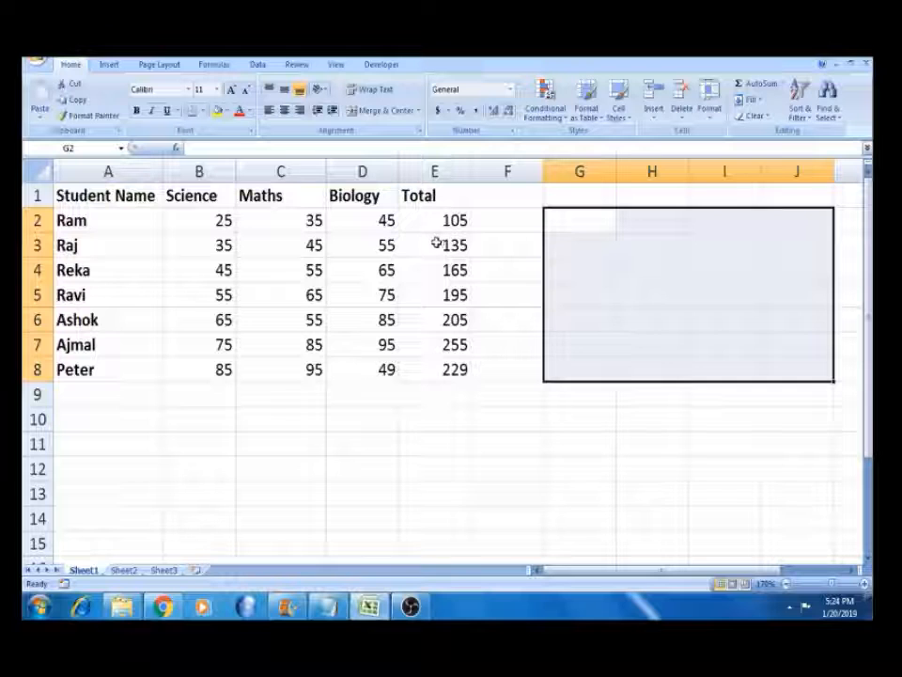
{"action": "left_click", "coordinate": [354, 262]}
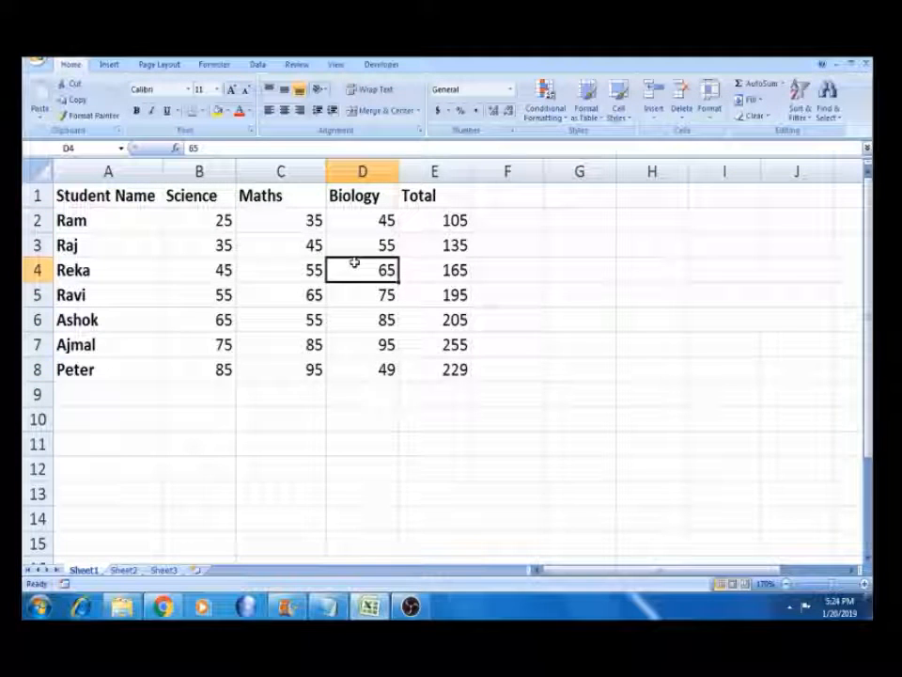
{"action": "left_click", "coordinate": [437, 230]}
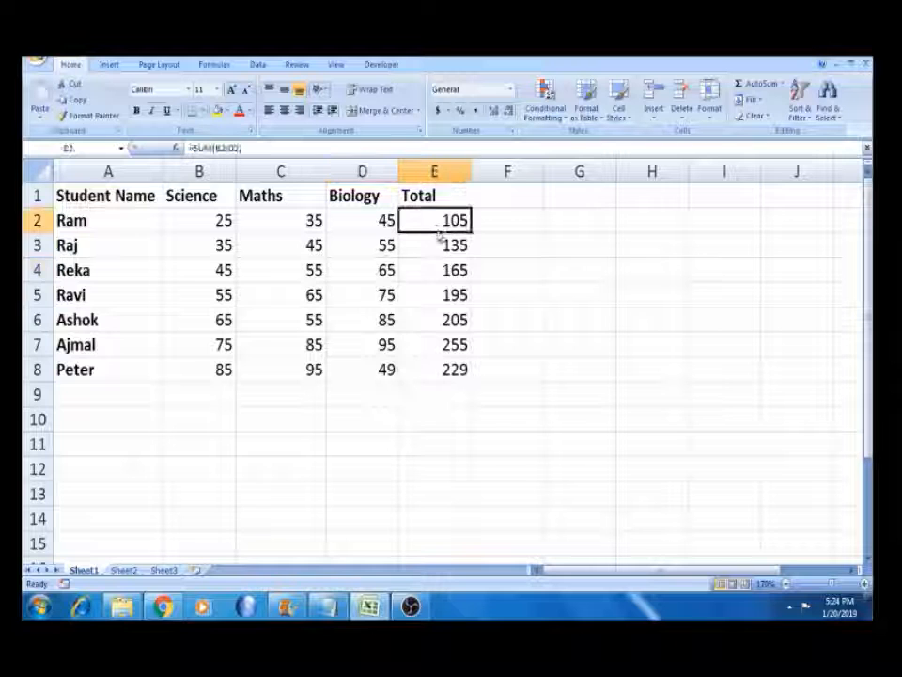
{"action": "key", "text": "ctrl+c"}
{"action": "left_click", "coordinate": [608, 216]}
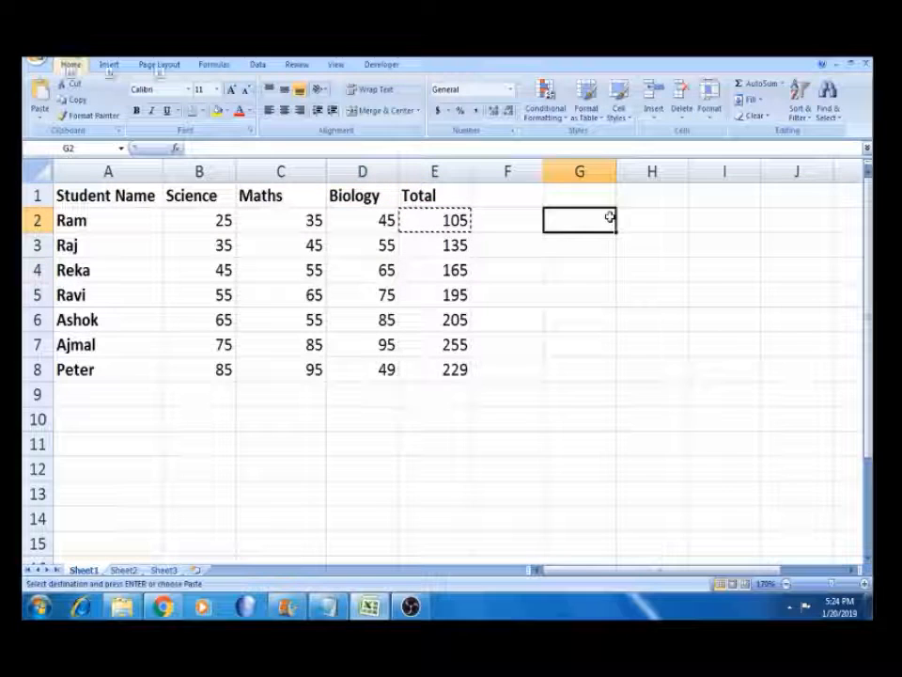
{"action": "key", "text": "ctrl+alt+v"}
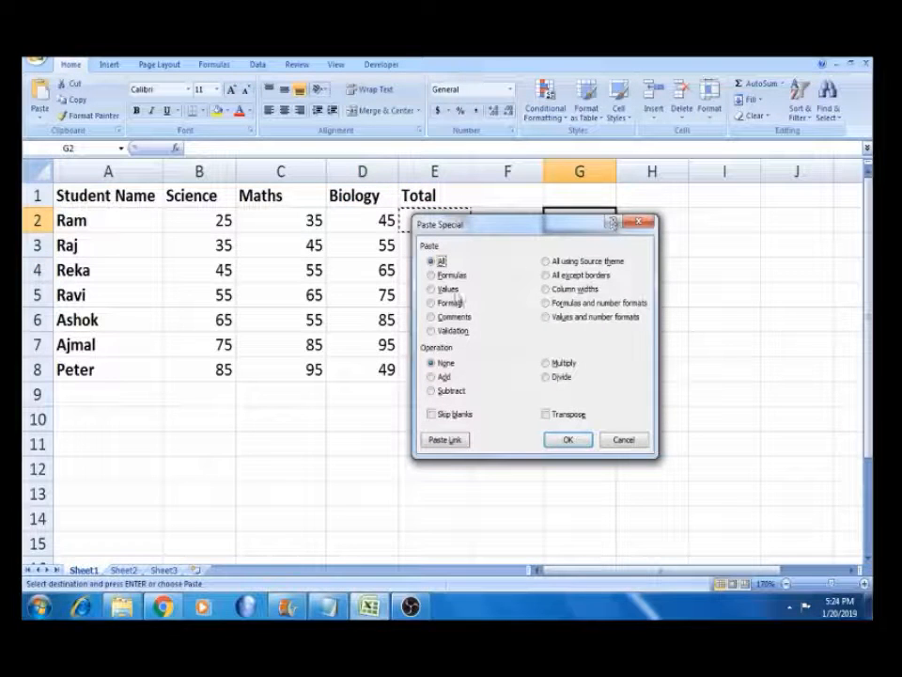
{"action": "key", "text": "Return"}
{"action": "left_click", "coordinate": [430, 244]}
{"action": "key", "text": "Escape"}
Inspect the total formulas in E2, E4 and E5 of the marks table.
{"action": "left_click", "coordinate": [430, 222]}
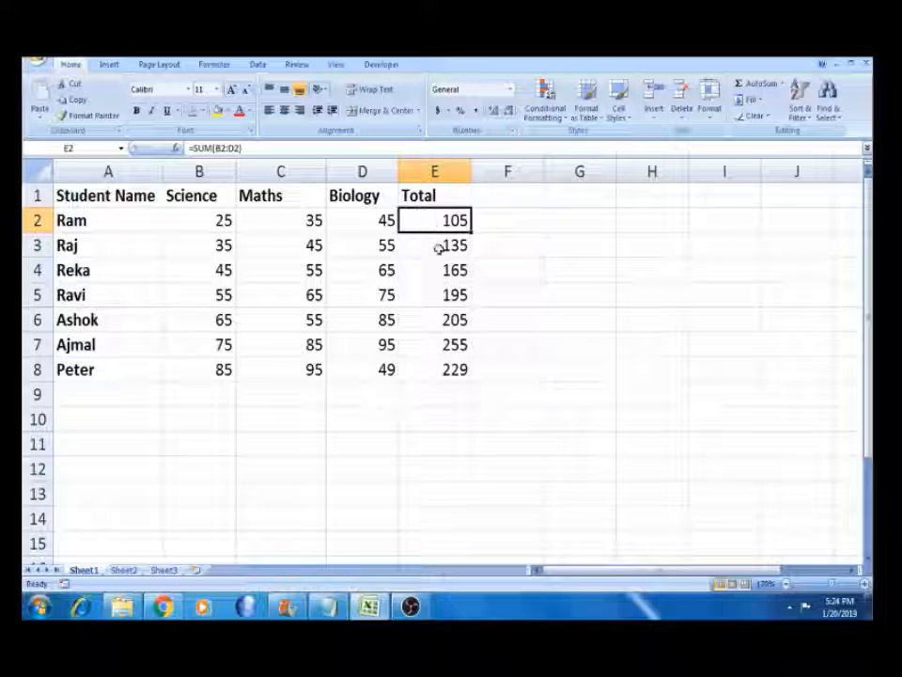
{"action": "left_click", "coordinate": [439, 265]}
{"action": "left_click", "coordinate": [440, 290]}
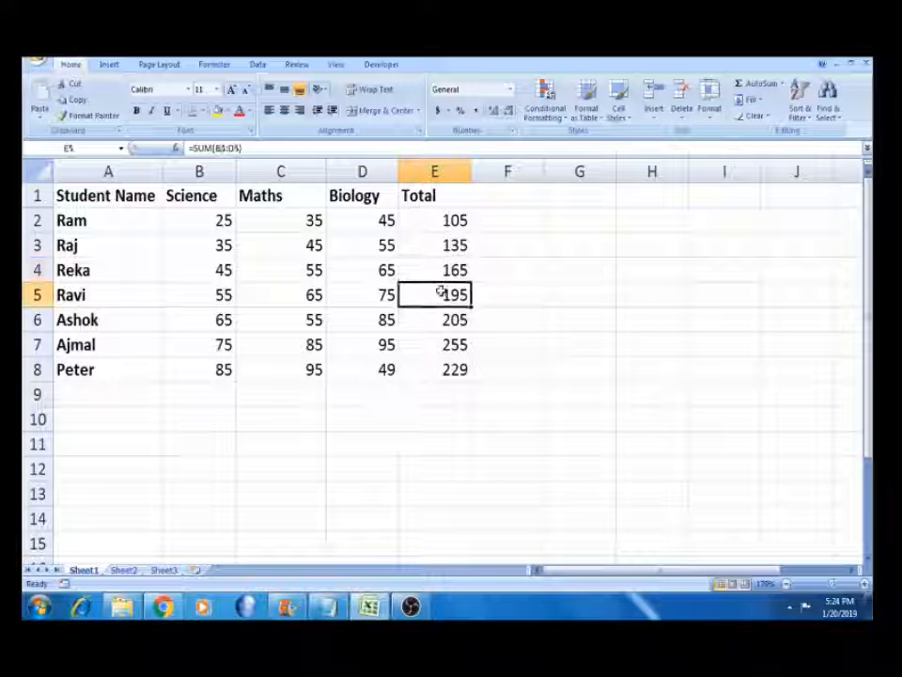
{"action": "left_click", "coordinate": [445, 219]}
Copy the Total heading from E1 and paste it into H1.
{"action": "left_click", "coordinate": [441, 196]}
{"action": "key", "text": "ctrl+c"}
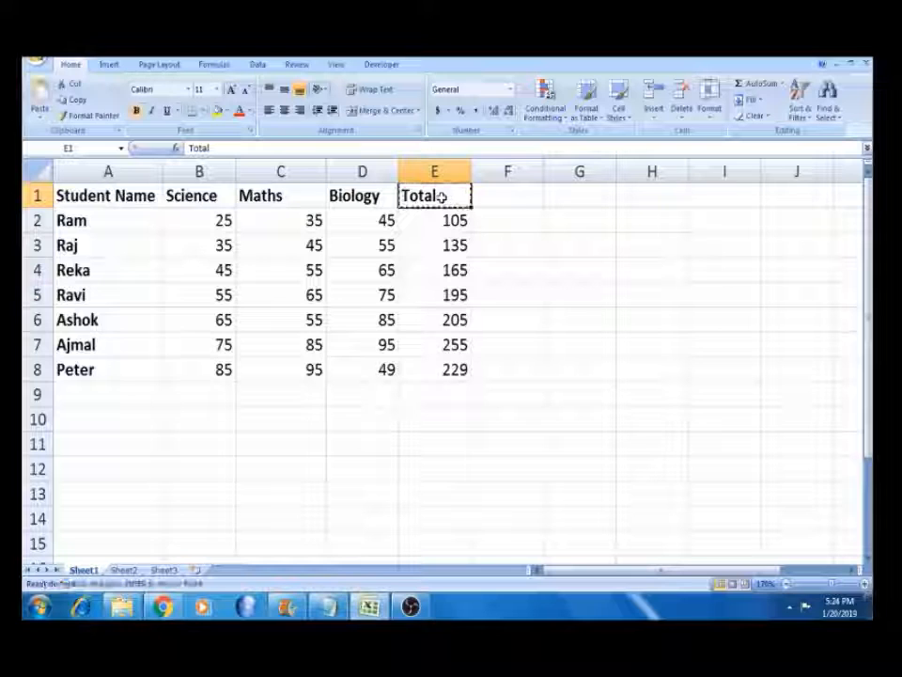
{"action": "left_click", "coordinate": [657, 192]}
{"action": "key", "text": "ctrl+v"}
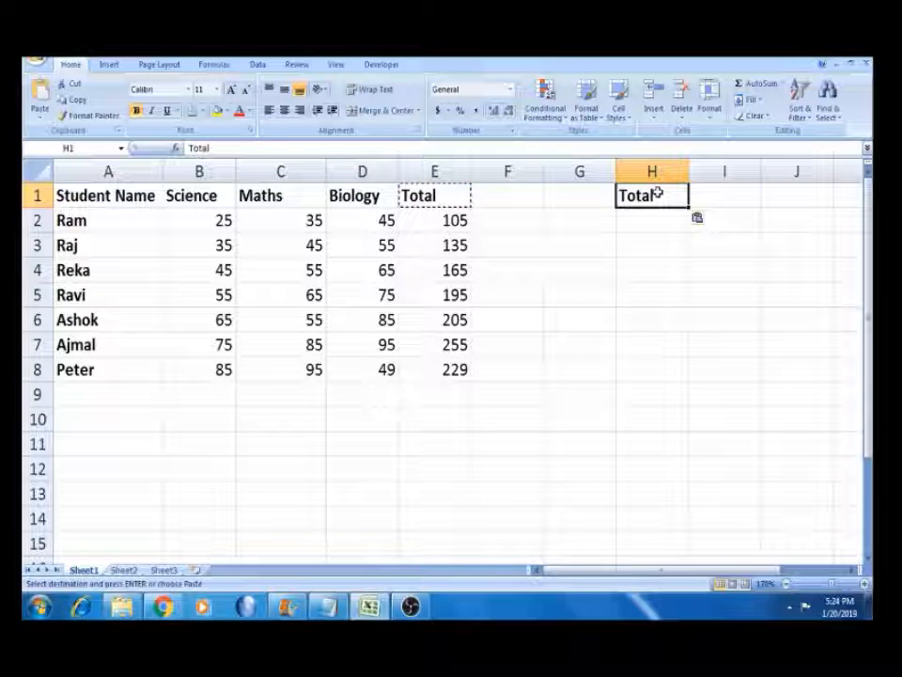
{"action": "key", "text": "Escape"}
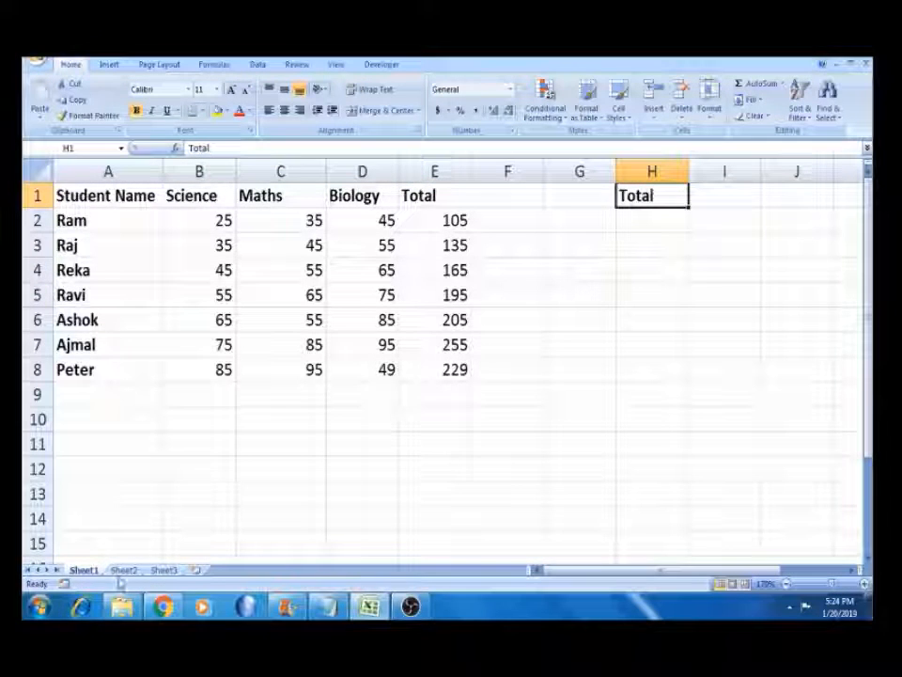
Rename the Sheet2 worksheet as Total.
{"action": "left_click", "coordinate": [123, 570]}
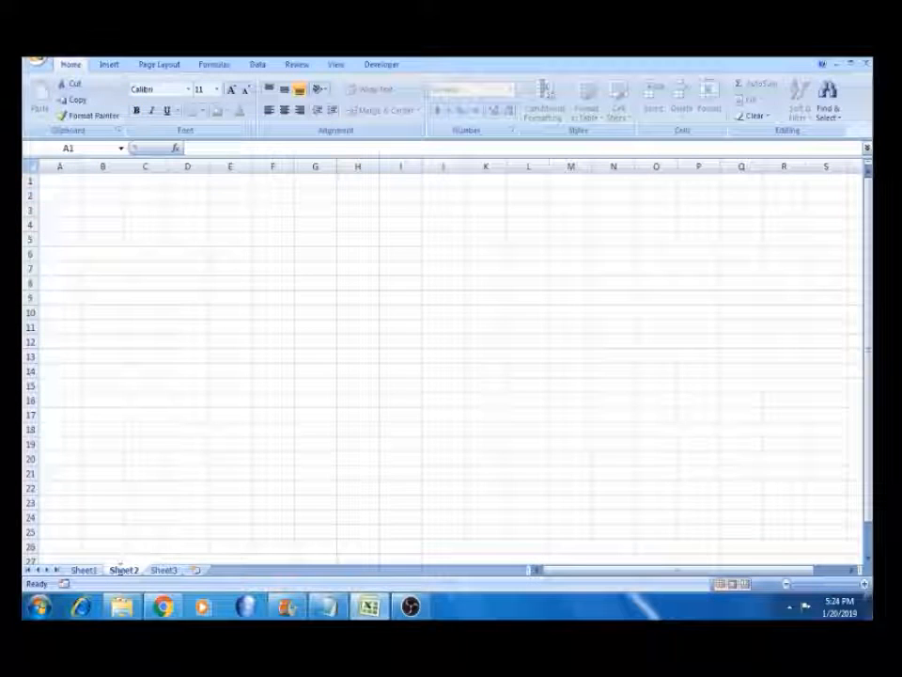
{"action": "double_click", "coordinate": [123, 571]}
{"action": "type", "text": "Tot"}
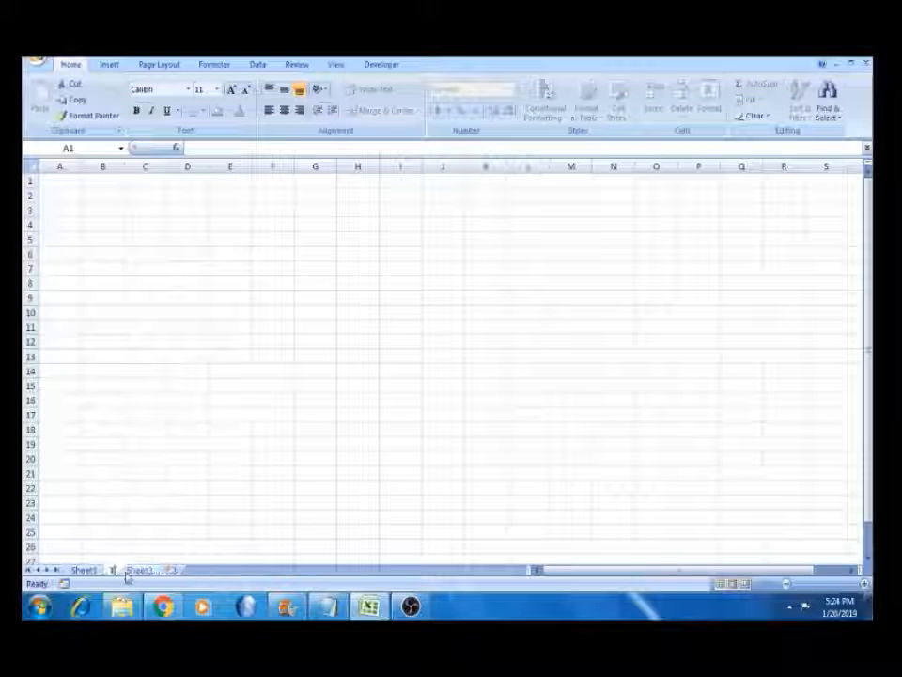
{"action": "type", "text": "al"}
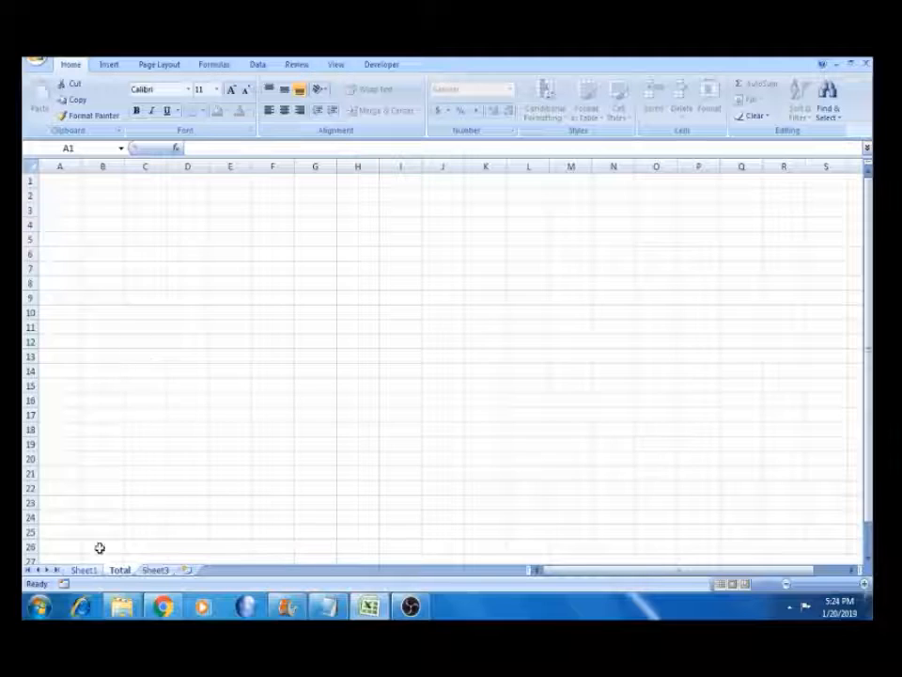
Copy the Student Name column A1:A8 from Sheet1 and paste it at A1 of the Total sheet.
{"action": "left_click", "coordinate": [83, 571]}
{"action": "left_click", "coordinate": [121, 196]}
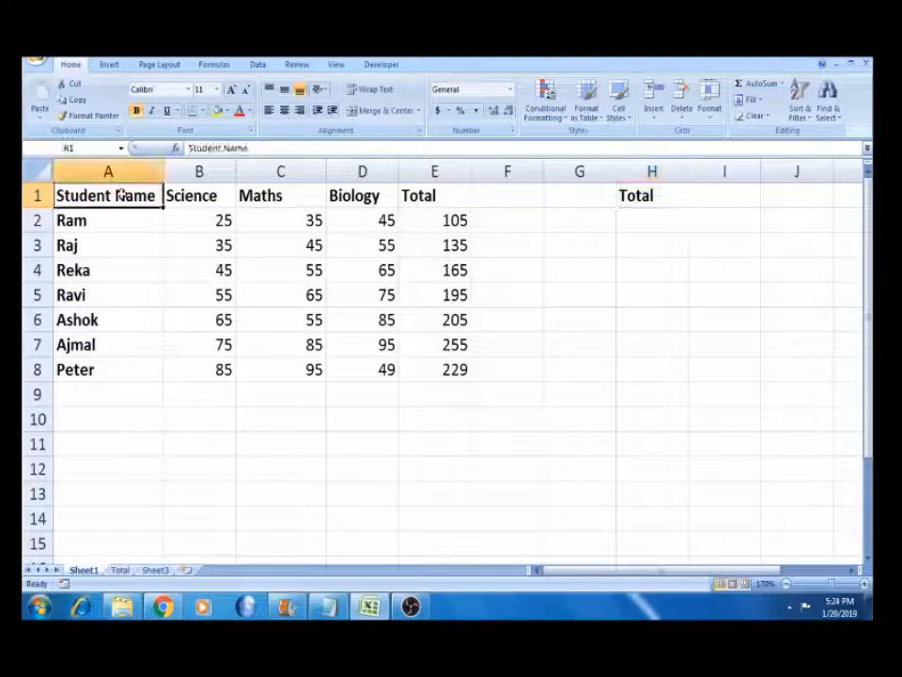
{"action": "key", "text": "ctrl+shift+Down"}
{"action": "key", "text": "ctrl+c"}
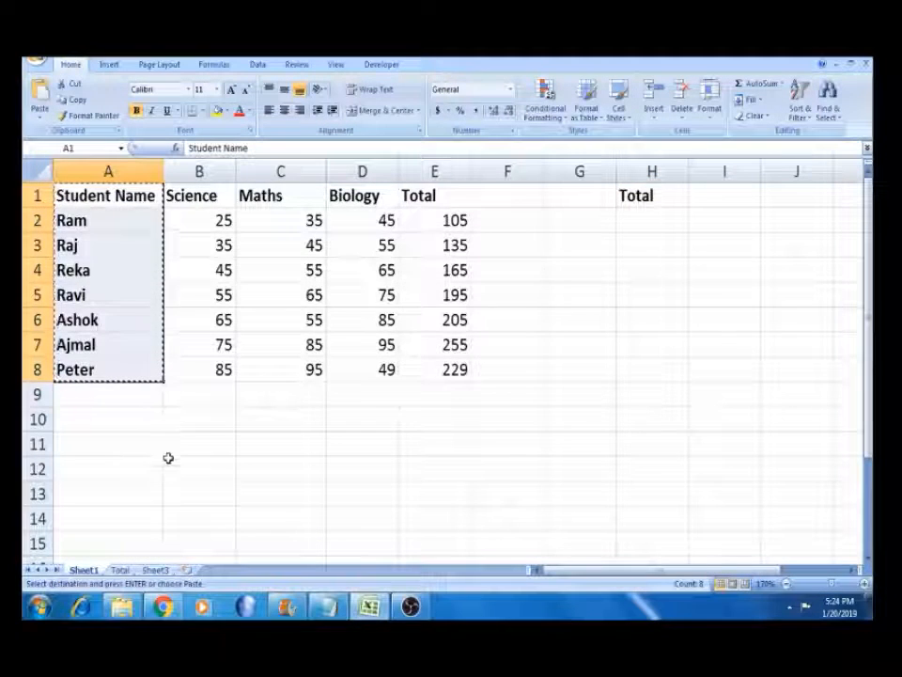
{"action": "left_click", "coordinate": [120, 571]}
{"action": "key", "text": "ctrl+v"}
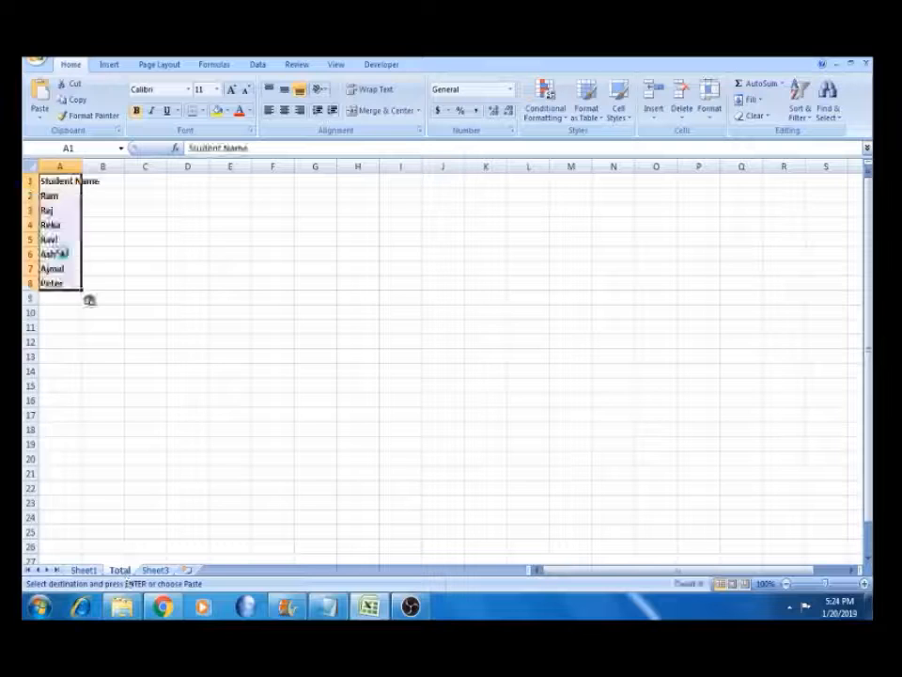
Try a plain paste of the Sheet1 totals E2:E8 at B2 of the Total sheet, and clear the pasted cells.
{"action": "left_click", "coordinate": [83, 570]}
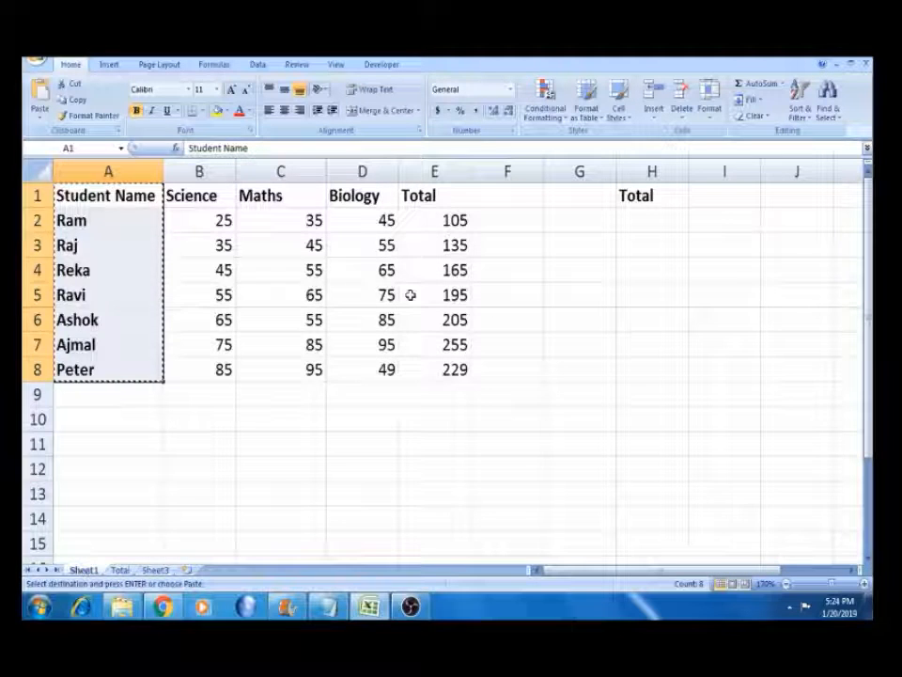
{"action": "left_click", "coordinate": [415, 419]}
{"action": "type", "text": "'"}
{"action": "left_click", "coordinate": [455, 220]}
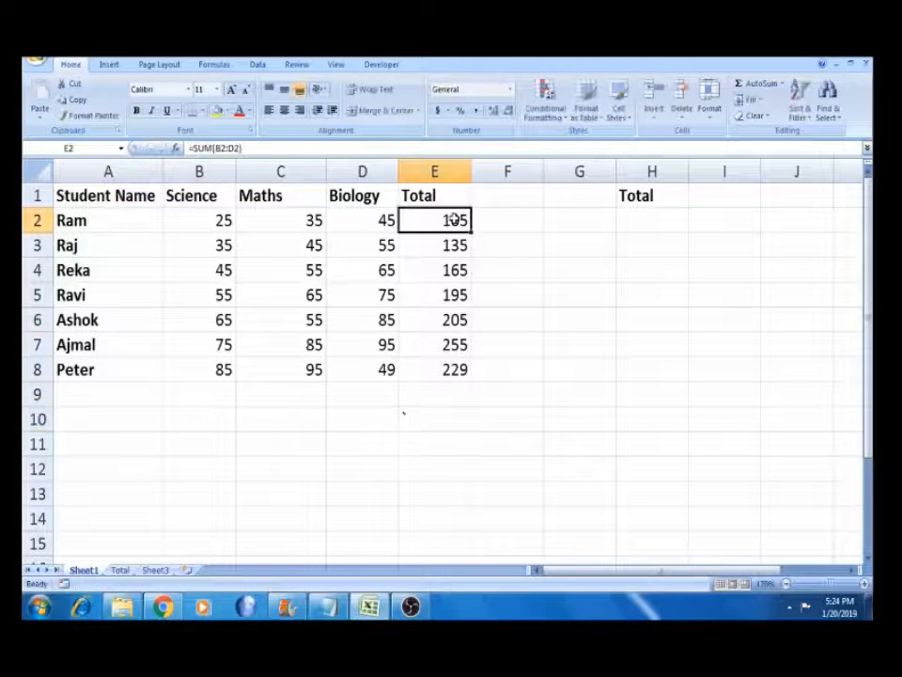
{"action": "key", "text": "ctrl+shift+Down"}
{"action": "key", "text": "ctrl+c"}
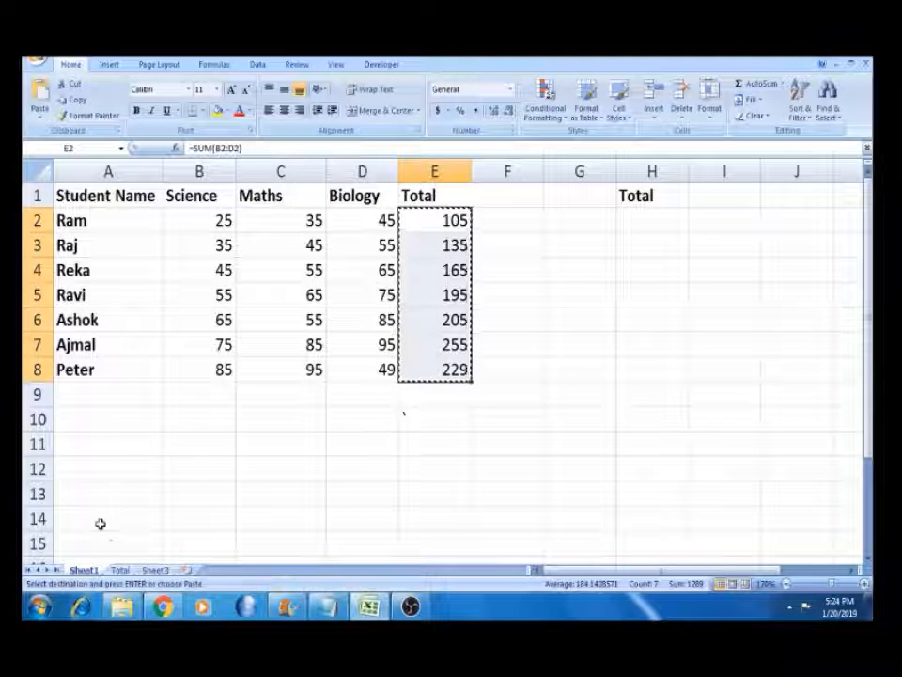
{"action": "left_click", "coordinate": [119, 569]}
{"action": "left_click", "coordinate": [107, 193]}
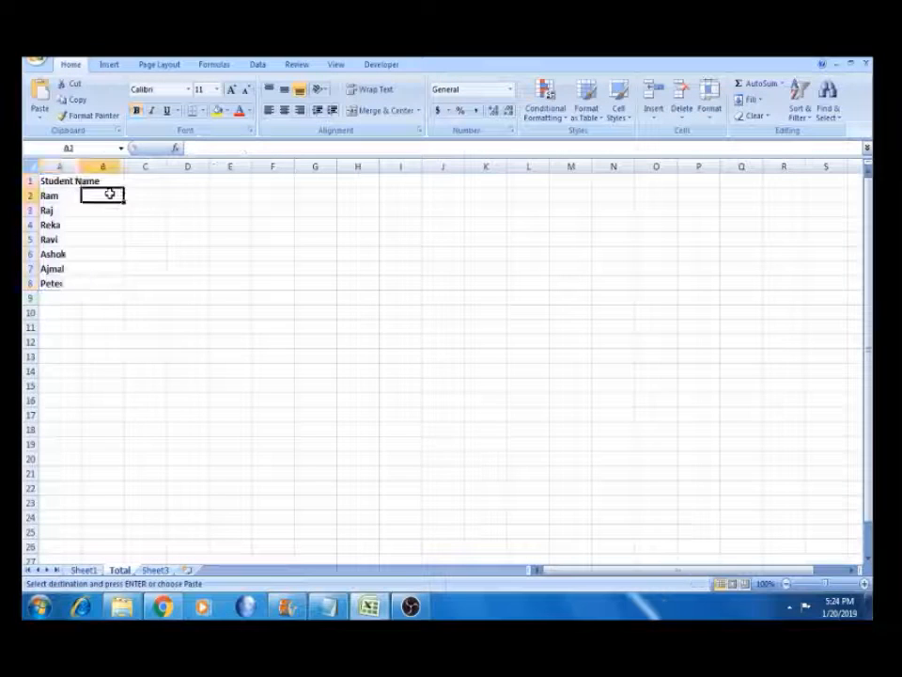
{"action": "key", "text": "ctrl+v"}
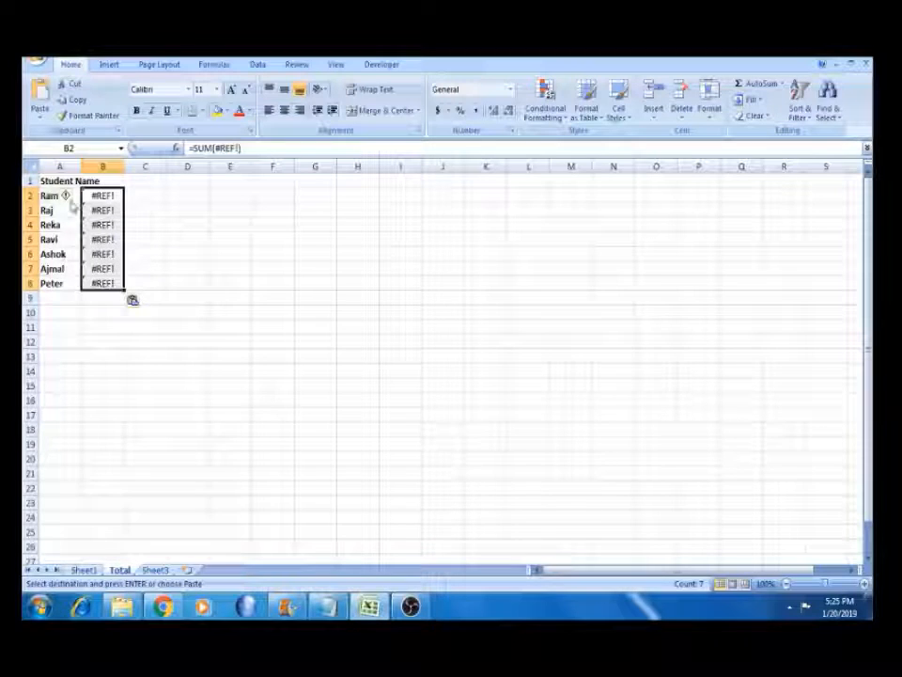
{"action": "mouse_move", "coordinate": [66, 196]}
{"action": "key", "text": "Delete"}
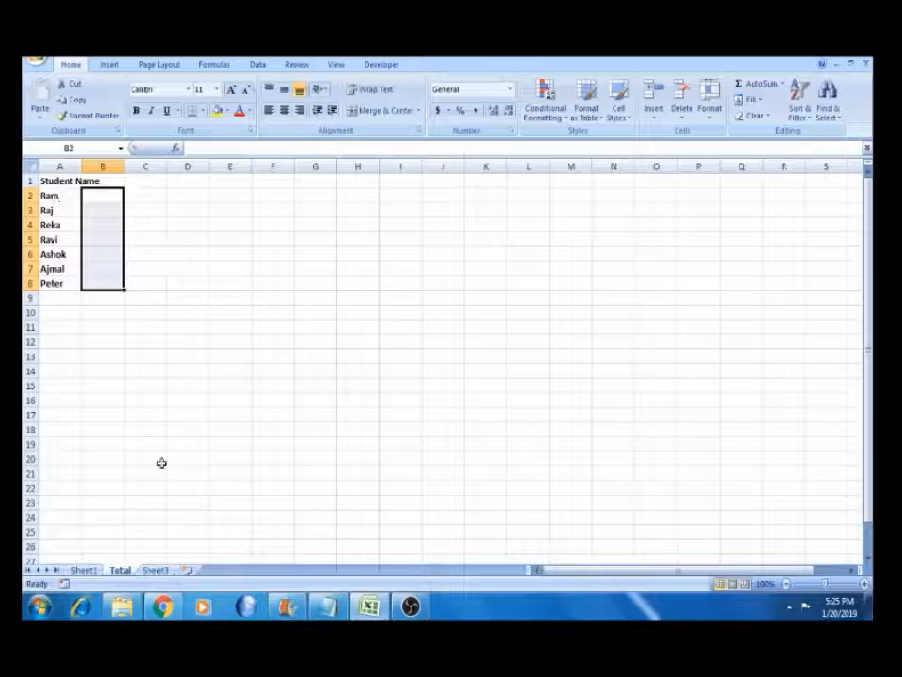
Copy the totals E2:E8 from Sheet1 and paste only their values at B2 of the Total sheet using Paste Special.
{"action": "key", "text": "ctrl+Page_Up"}
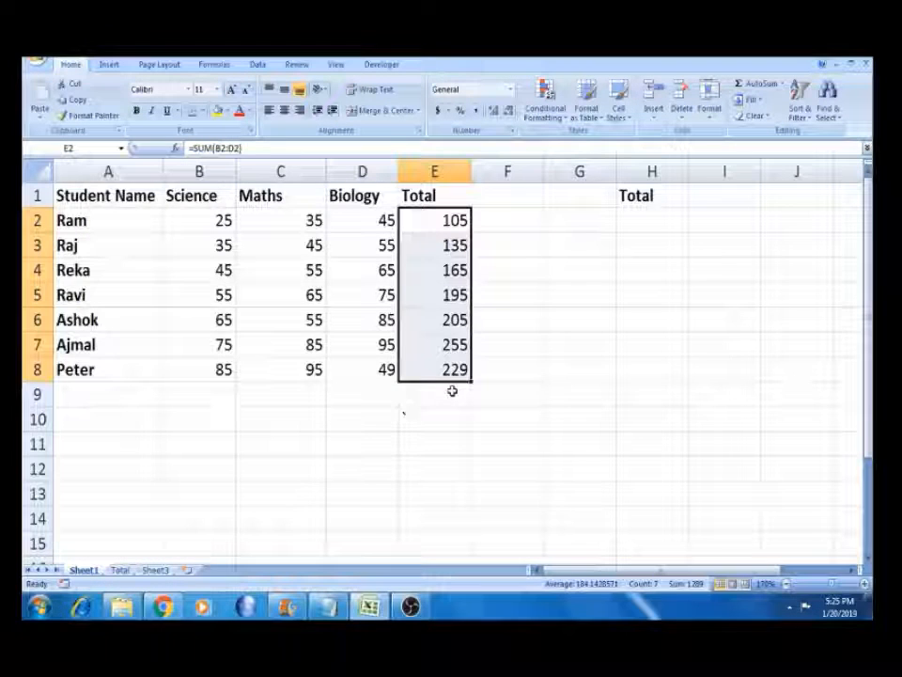
{"action": "key", "text": "ctrl+c"}
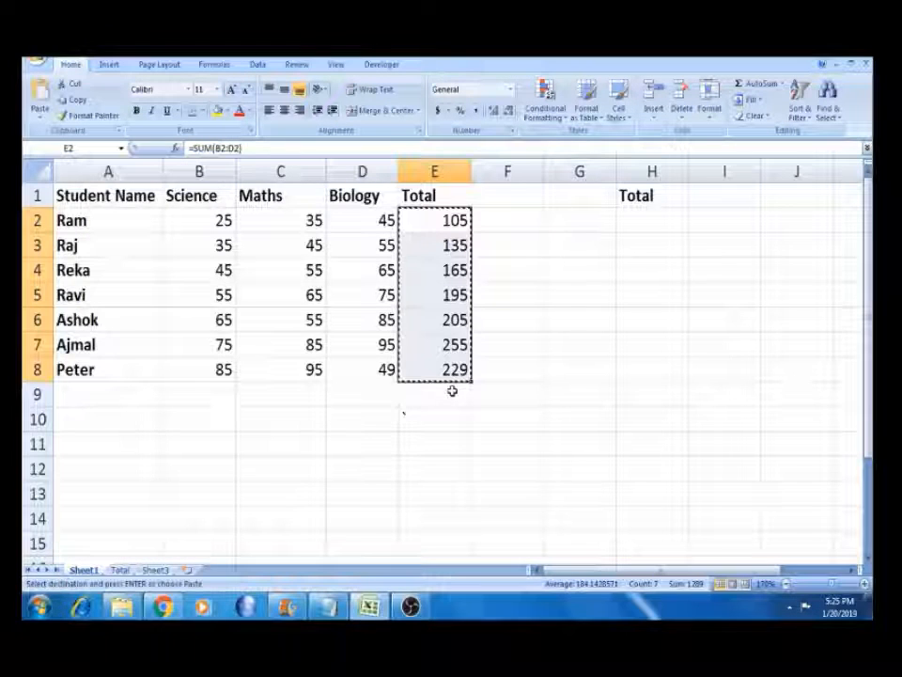
{"action": "left_click", "coordinate": [122, 571]}
{"action": "left_click", "coordinate": [111, 196]}
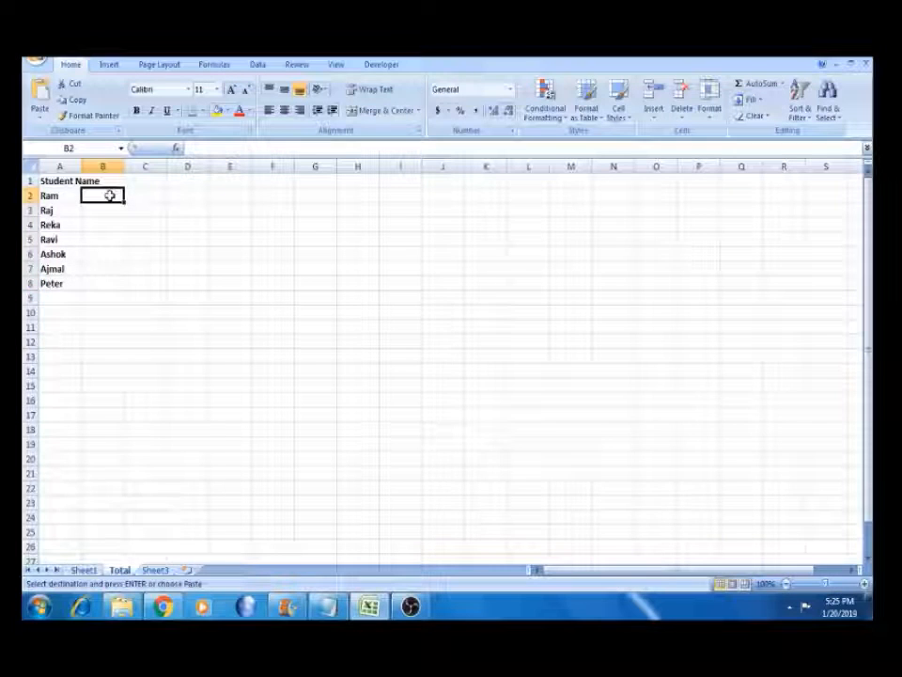
{"action": "key", "text": "ctrl+alt+v"}
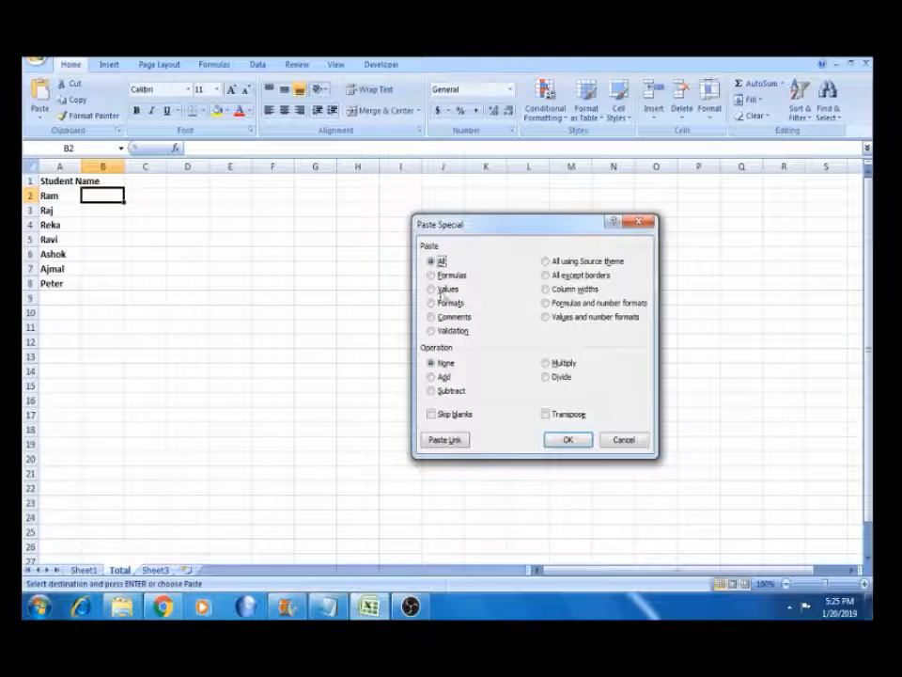
{"action": "left_click", "coordinate": [433, 288]}
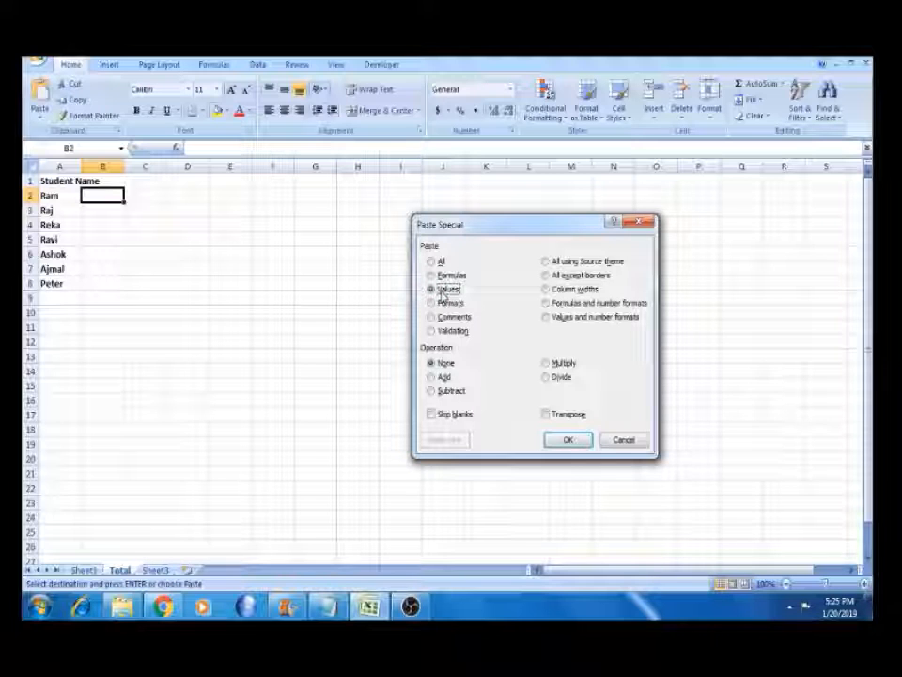
{"action": "left_click", "coordinate": [569, 438]}
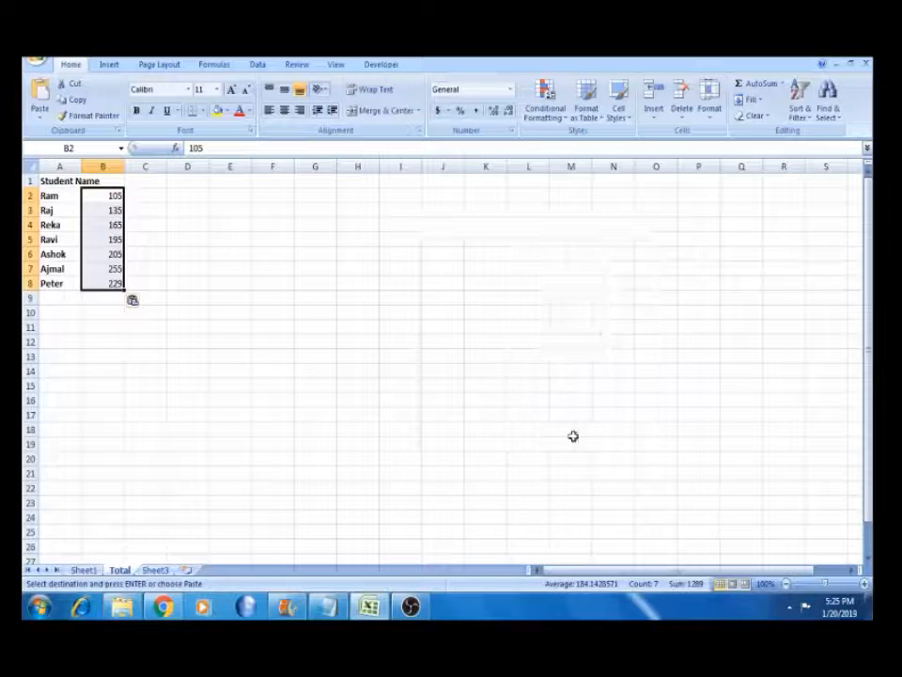
Enlarge the Total sheet to 150% and check whether the pasted totals in B2 and B3 contain values or formulas.
{"action": "left_click", "coordinate": [865, 585]}
{"action": "left_click", "coordinate": [866, 584]}
{"action": "left_click", "coordinate": [866, 585]}
{"action": "left_click", "coordinate": [866, 584]}
{"action": "left_click", "coordinate": [865, 584]}
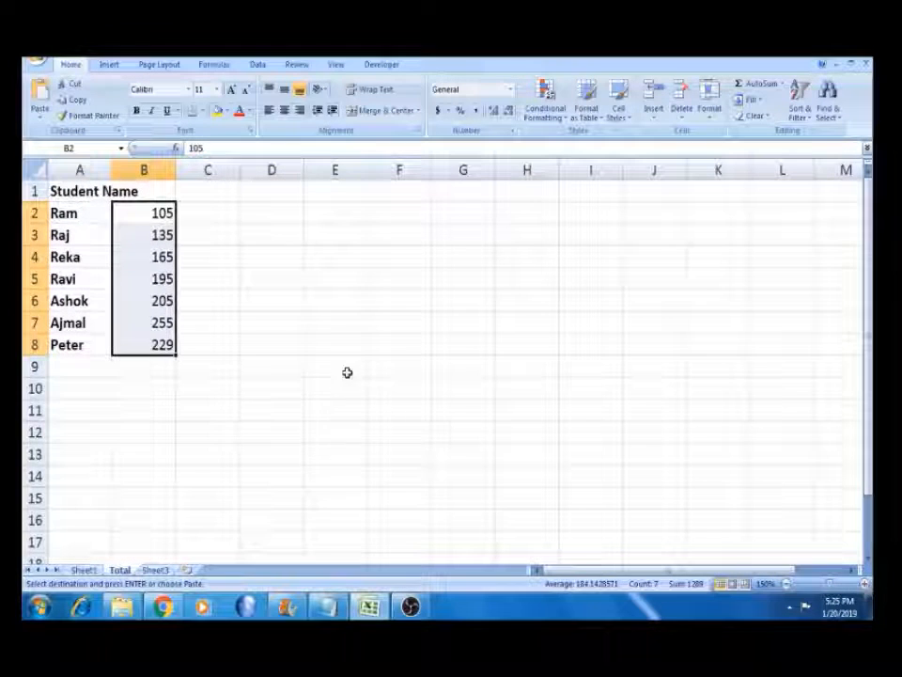
{"action": "left_click", "coordinate": [234, 247]}
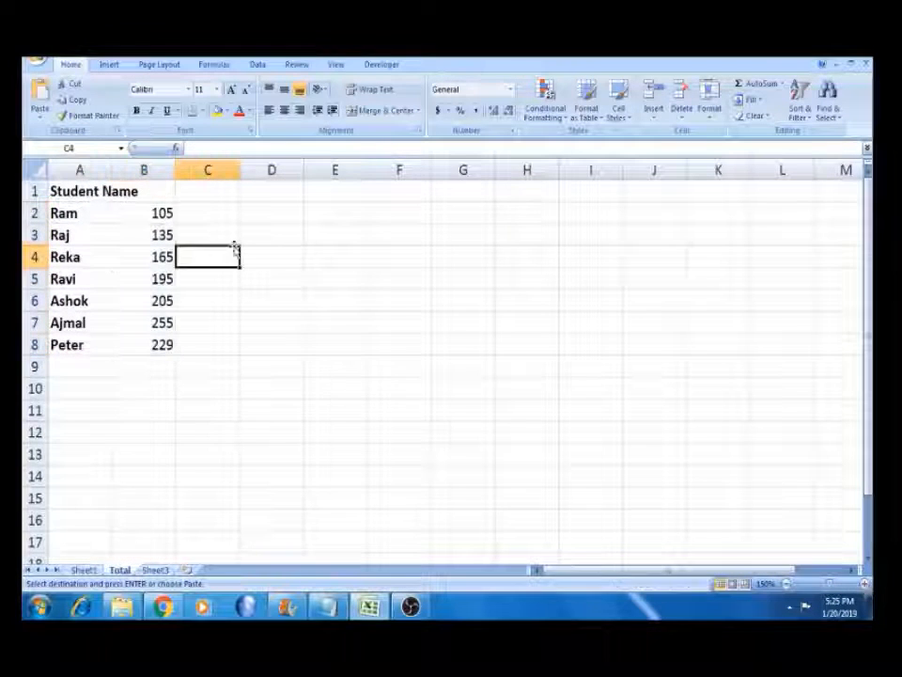
{"action": "left_click", "coordinate": [154, 209]}
{"action": "double_click", "coordinate": [153, 205]}
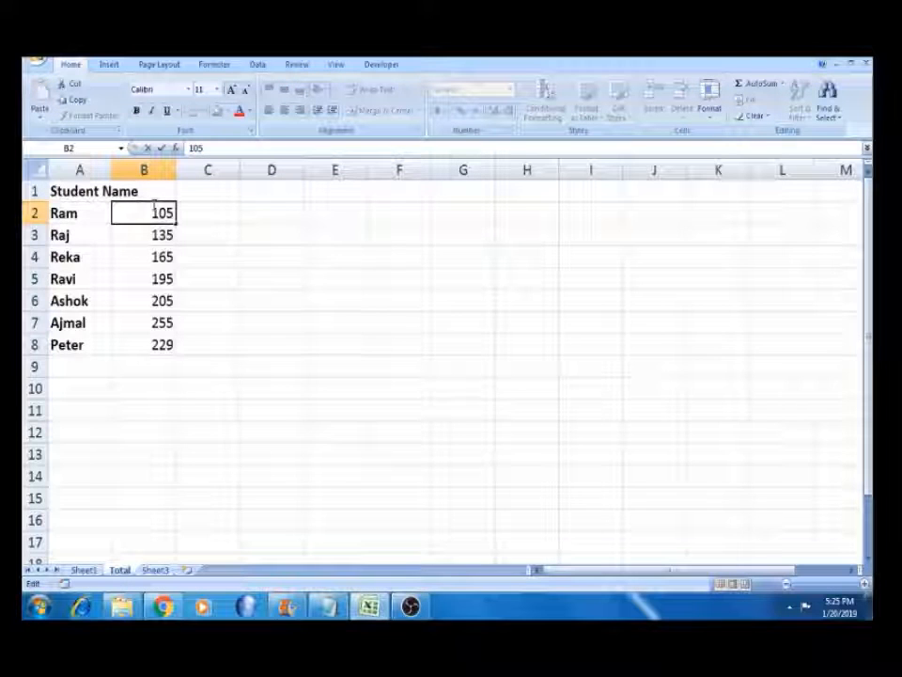
{"action": "left_click", "coordinate": [162, 233]}
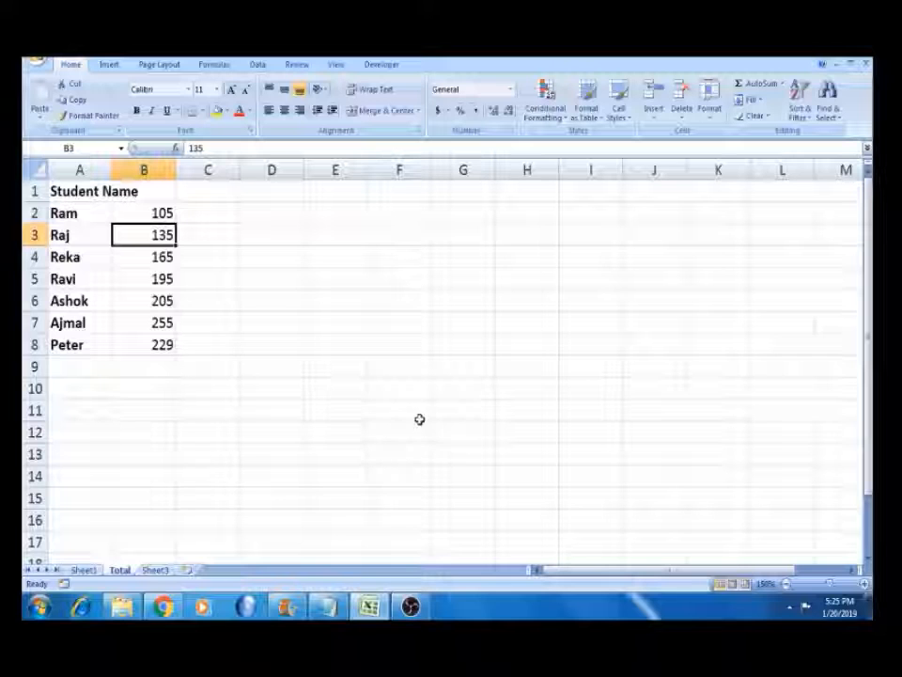
Compare the original total formula in E2 of Sheet1 with the pasted totals on the Total sheet.
{"action": "left_click", "coordinate": [84, 569]}
{"action": "left_click", "coordinate": [461, 211]}
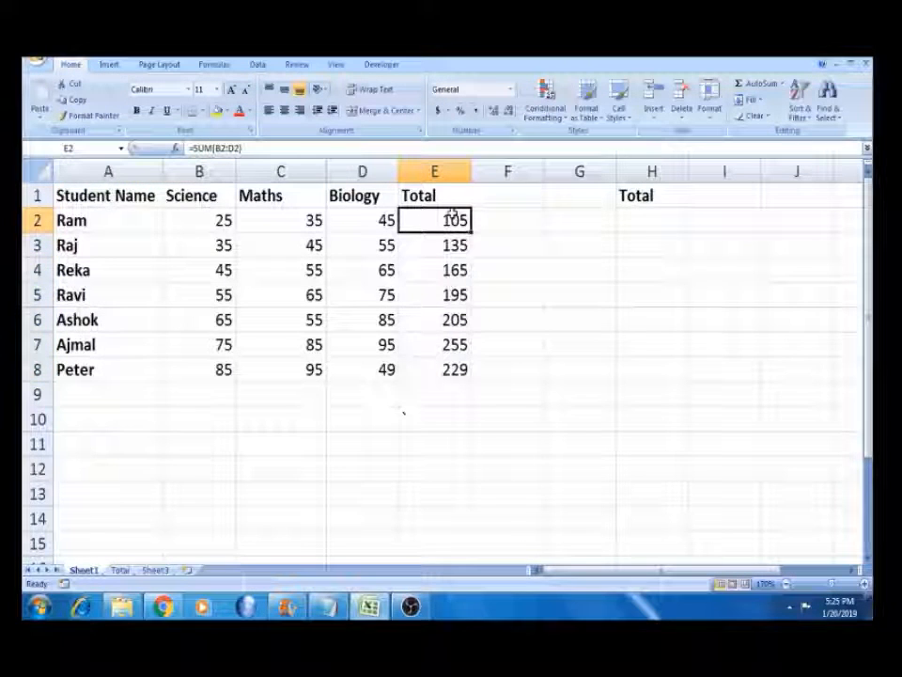
{"action": "left_click", "coordinate": [120, 569]}
{"action": "left_click", "coordinate": [84, 569]}
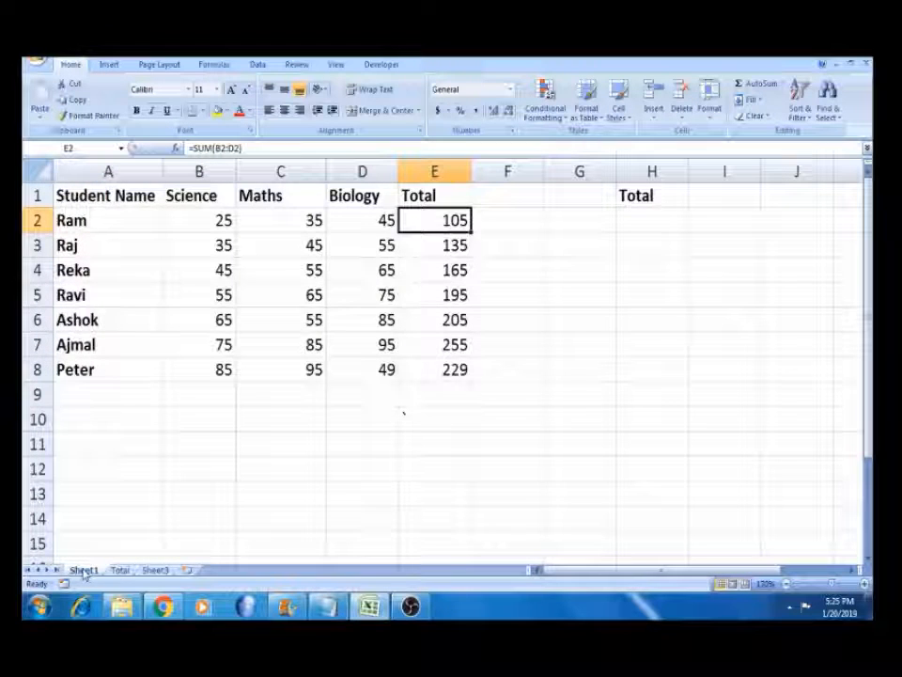
Copy the Maths mark in C7 and view the Paste Special options, closing them without pasting.
{"action": "left_click", "coordinate": [254, 428]}
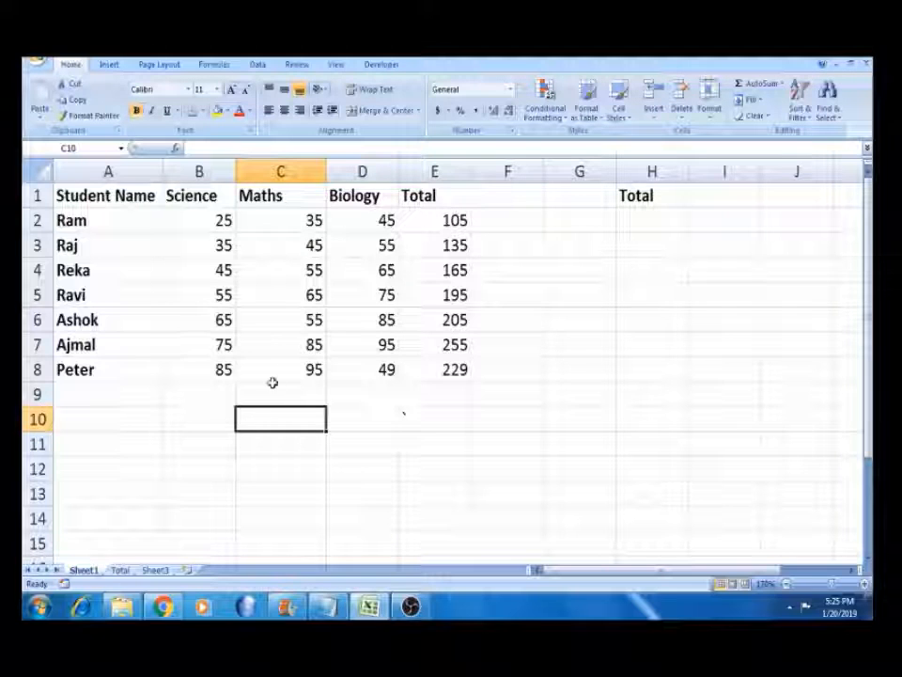
{"action": "left_click", "coordinate": [277, 354]}
{"action": "key", "text": "ctrl+c"}
{"action": "key", "text": "alt+e"}
{"action": "key", "text": "s"}
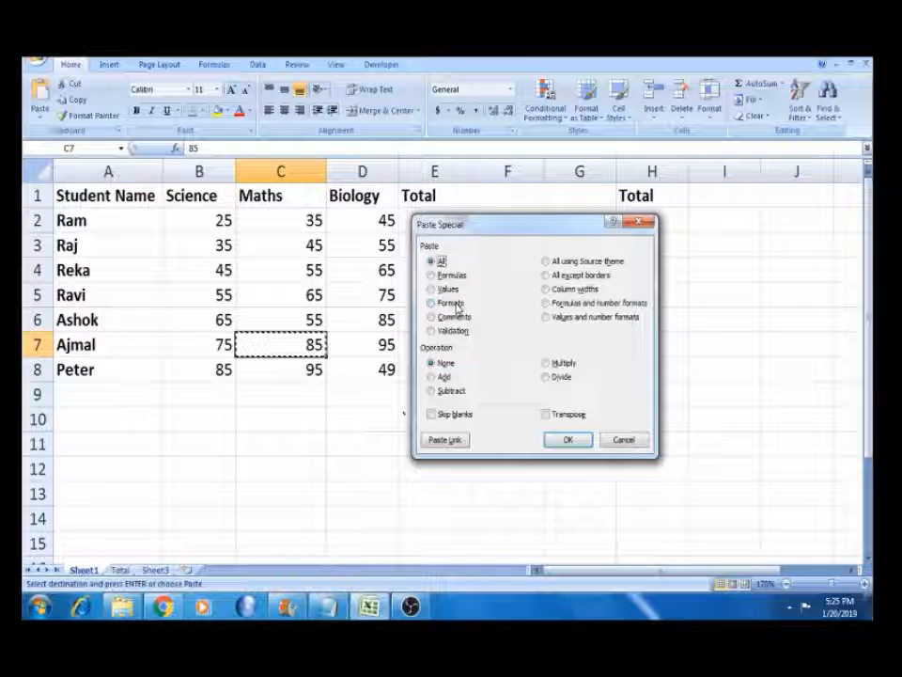
{"action": "key", "text": "Escape"}
{"action": "left_click", "coordinate": [248, 371]}
{"action": "key", "text": "Escape"}
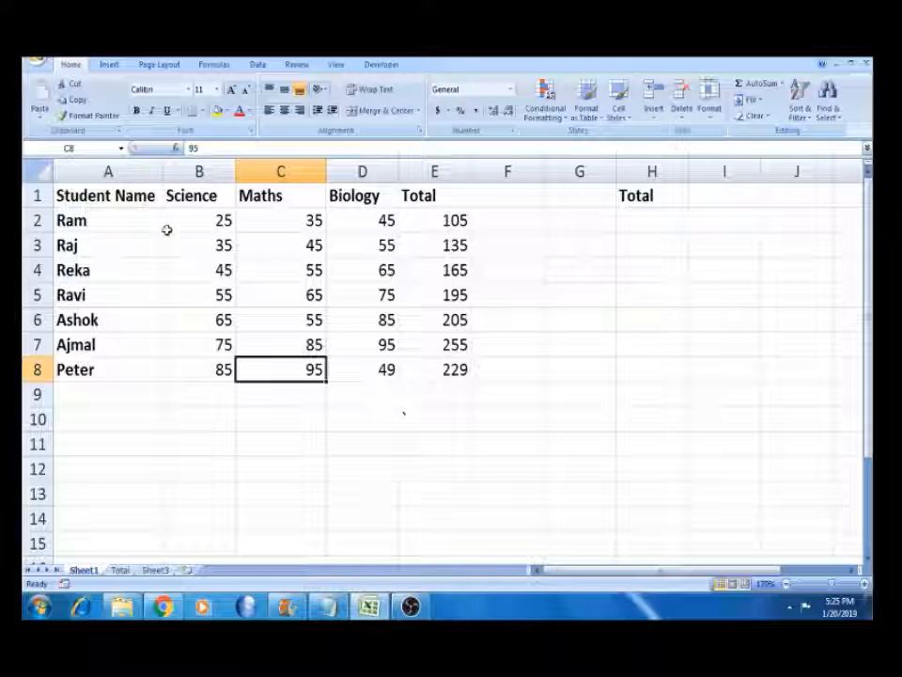
Outline the marks table A1:E8 with a Thick Box Border and replace it with All Borders.
{"action": "left_click", "coordinate": [139, 195]}
{"action": "key", "text": "shift+Right"}
{"action": "key", "text": "shift+Right"}
{"action": "key", "text": "shift+Right"}
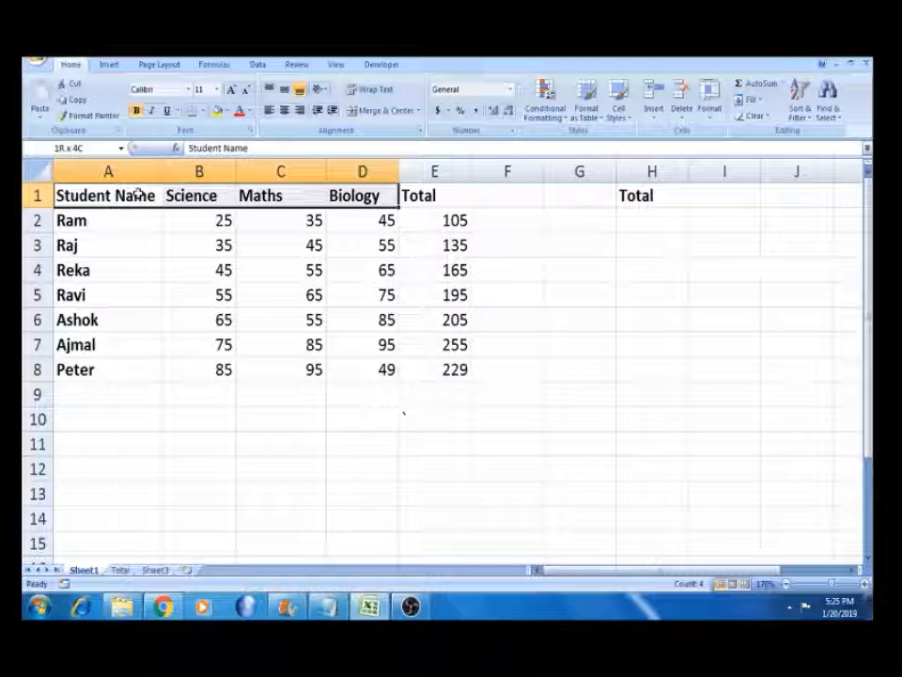
{"action": "key", "text": "shift+Right"}
{"action": "key", "text": "shift+Down"}
{"action": "key", "text": "shift+Down"}
{"action": "key", "text": "shift+Down"}
{"action": "key", "text": "shift+Down"}
{"action": "key", "text": "shift+Down"}
{"action": "key", "text": "shift+Down"}
{"action": "key", "text": "shift+Down"}
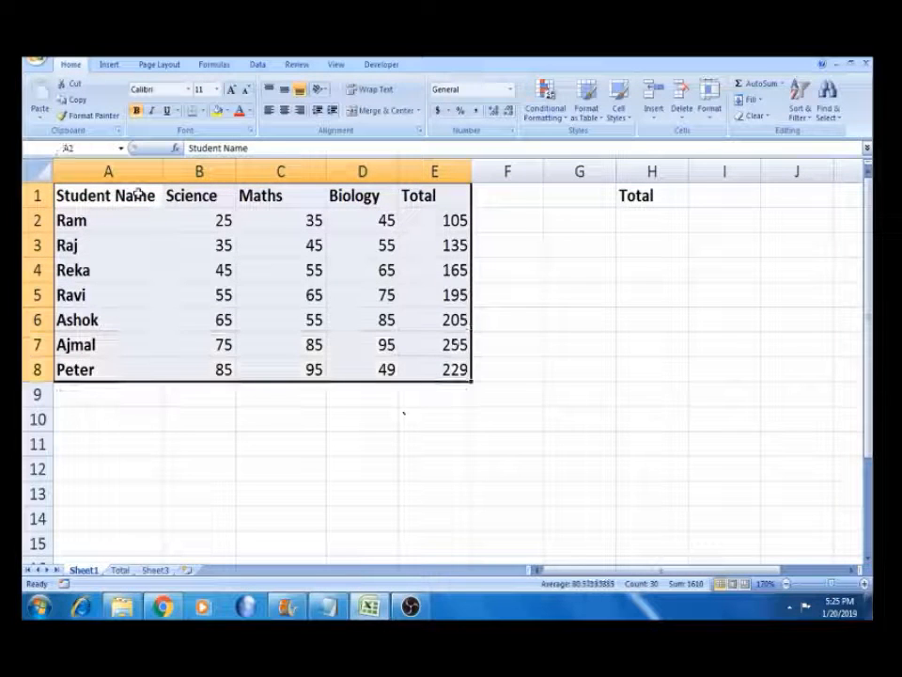
{"action": "left_click", "coordinate": [205, 110]}
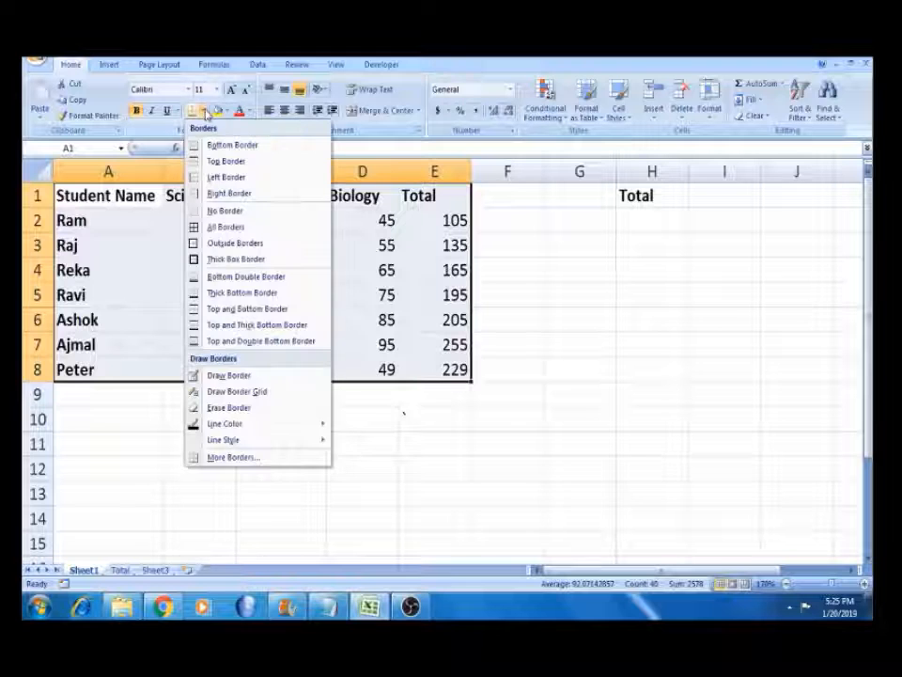
{"action": "left_click", "coordinate": [243, 261]}
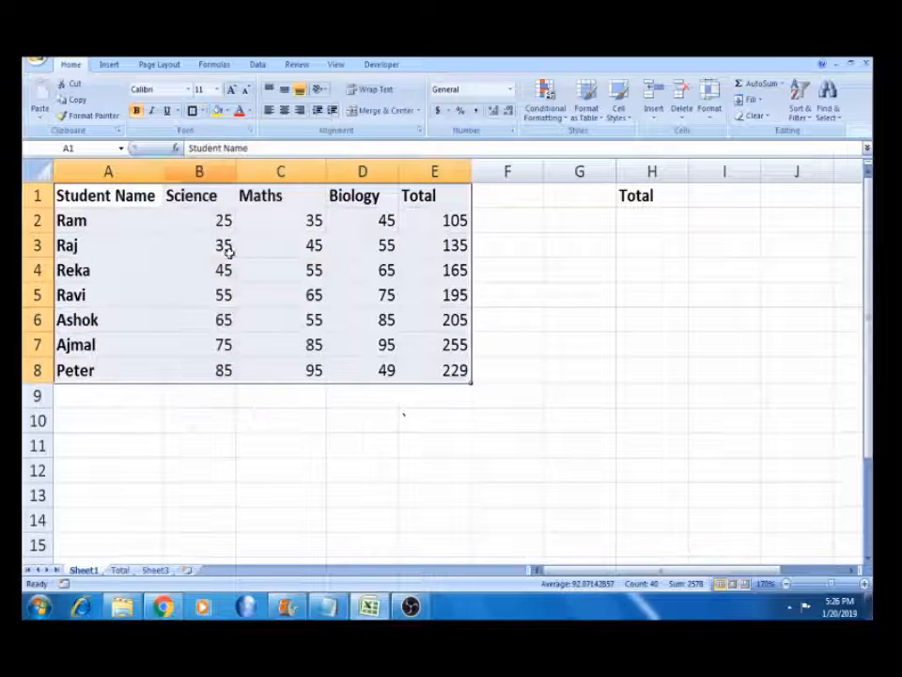
{"action": "left_click", "coordinate": [207, 111]}
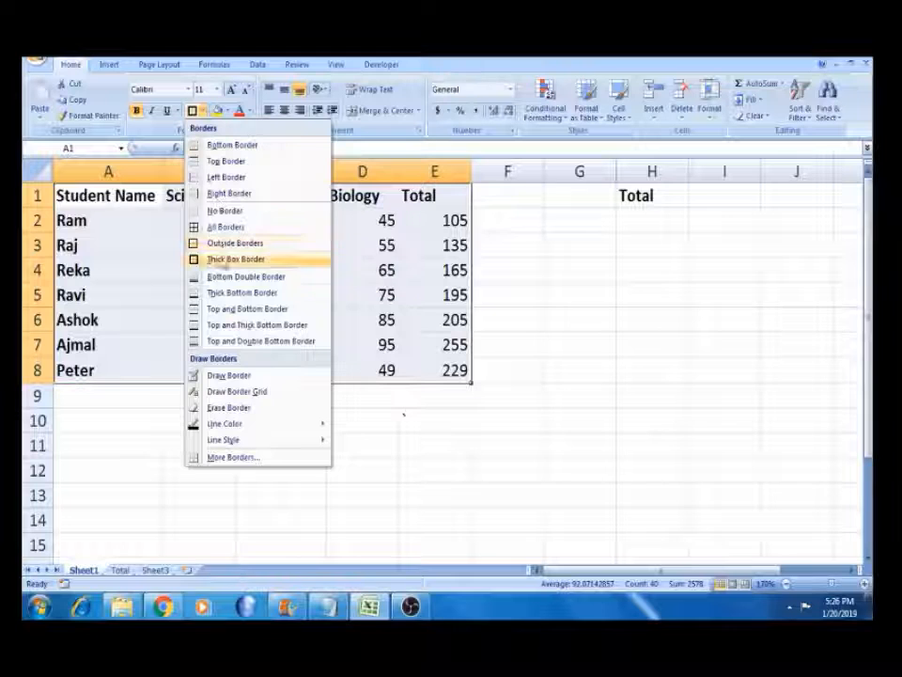
{"action": "left_click", "coordinate": [220, 223]}
{"action": "left_click", "coordinate": [229, 396]}
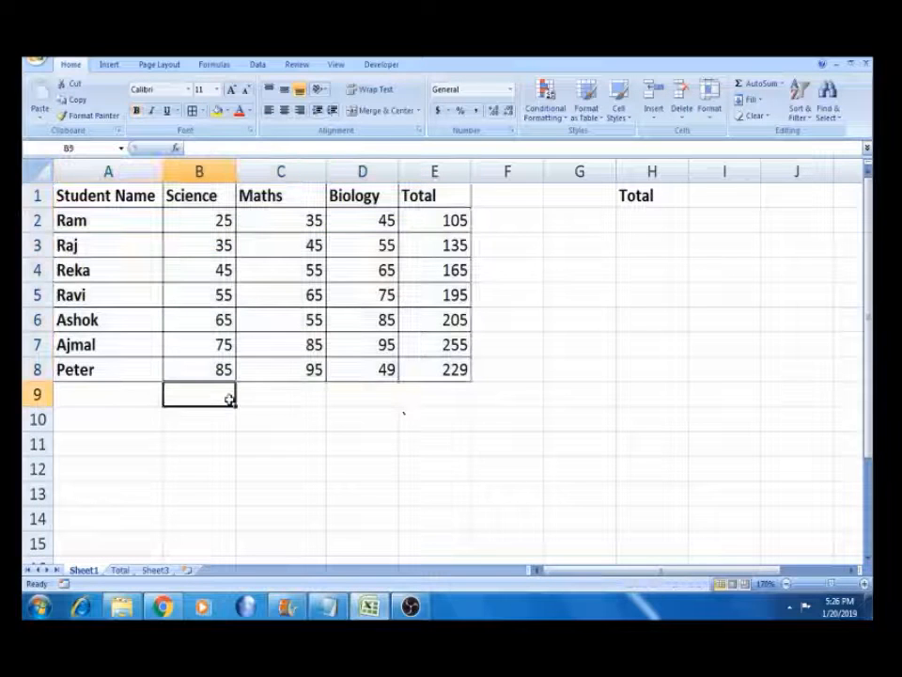
{"action": "left_click", "coordinate": [281, 459]}
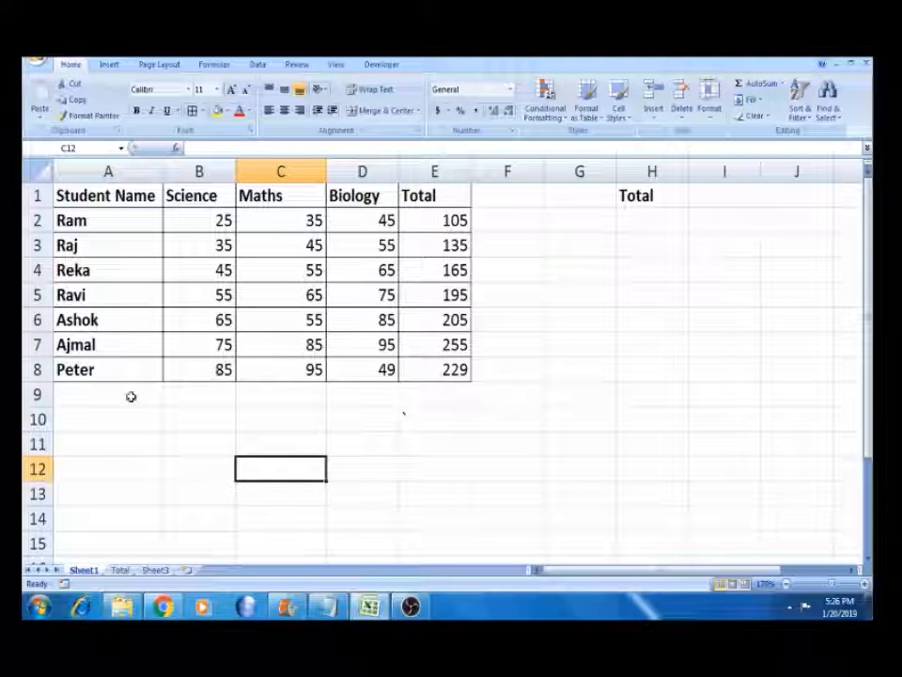
{"action": "left_click", "coordinate": [79, 444]}
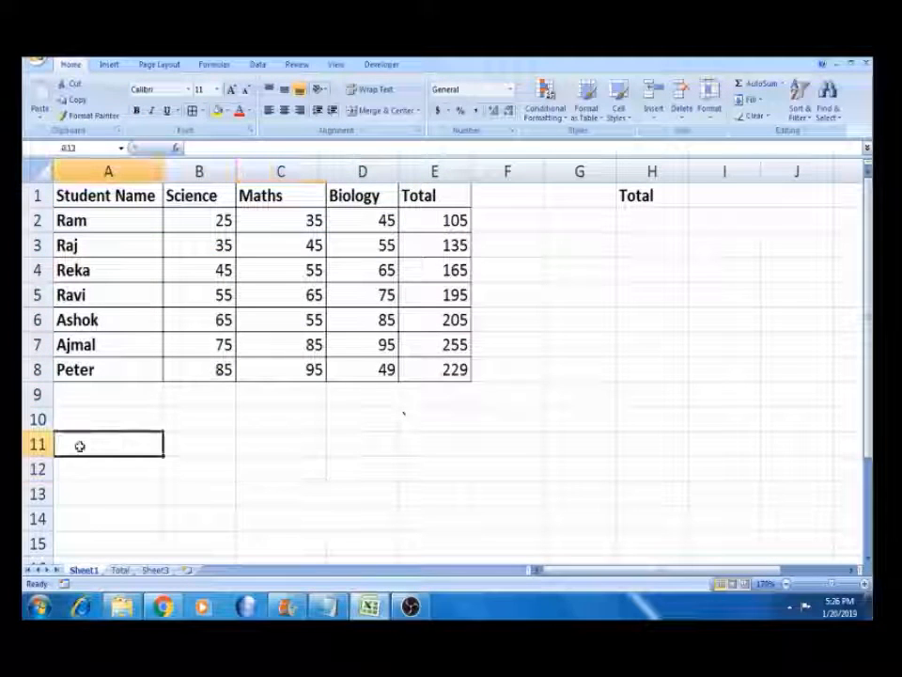
{"action": "left_click", "coordinate": [137, 193]}
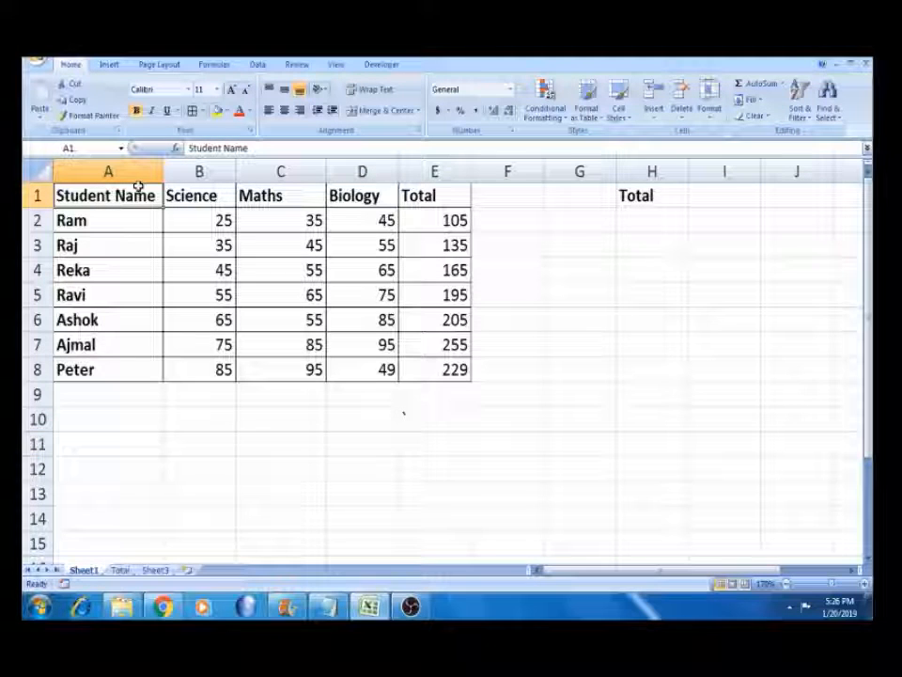
{"action": "key", "text": "shift+Right"}
{"action": "key", "text": "shift+Right"}
{"action": "key", "text": "shift+Right"}
{"action": "key", "text": "shift+Right"}
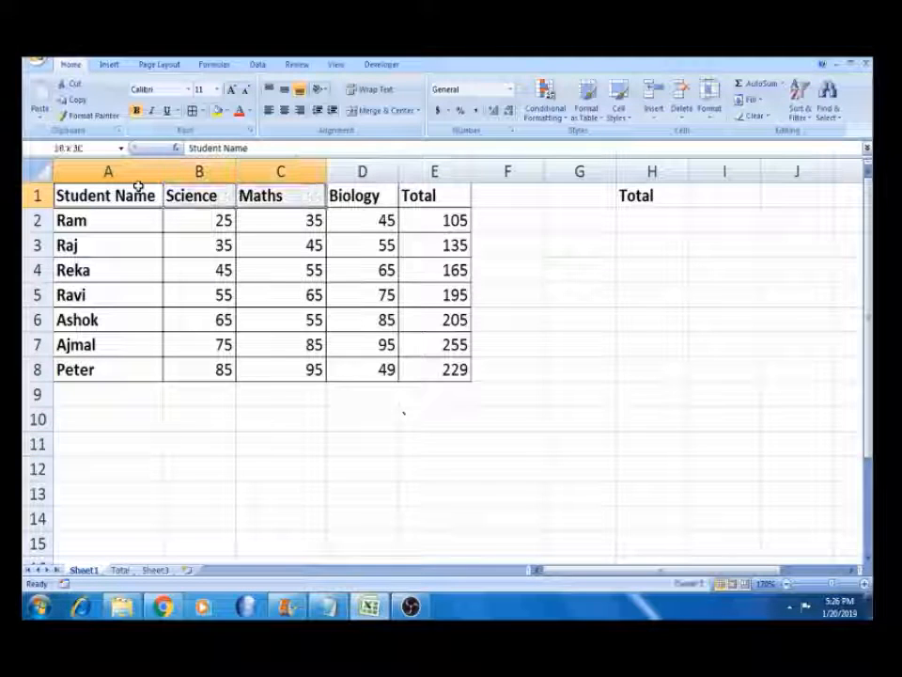
{"action": "key", "text": "shift+Down"}
{"action": "key", "text": "shift+Down"}
{"action": "key", "text": "shift+Down"}
{"action": "key", "text": "shift+Down"}
{"action": "key", "text": "shift+Down"}
{"action": "key", "text": "shift+Down"}
{"action": "key", "text": "shift+Down"}
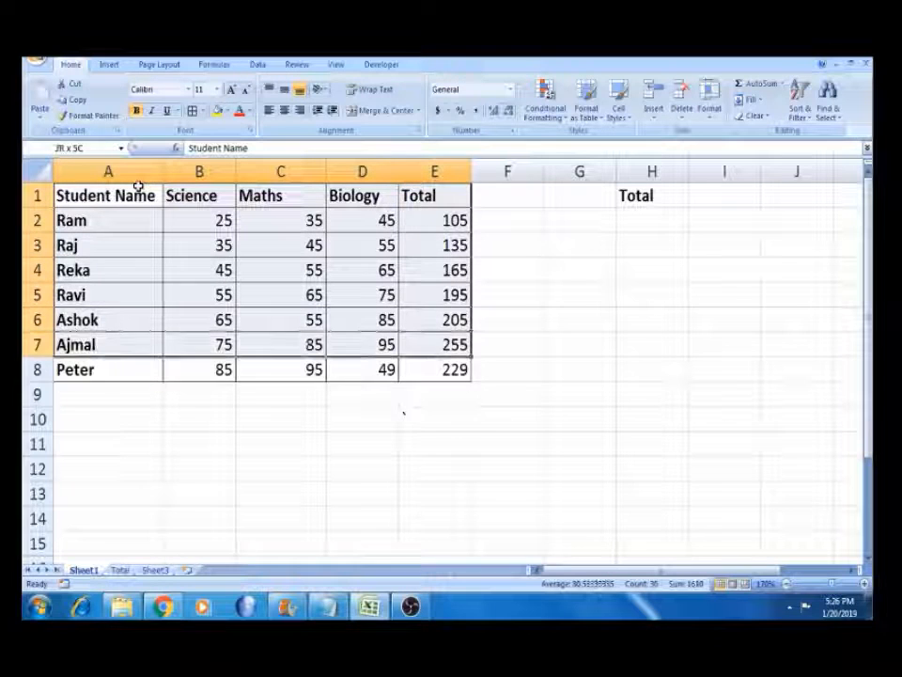
{"action": "key", "text": "ctrl+c"}
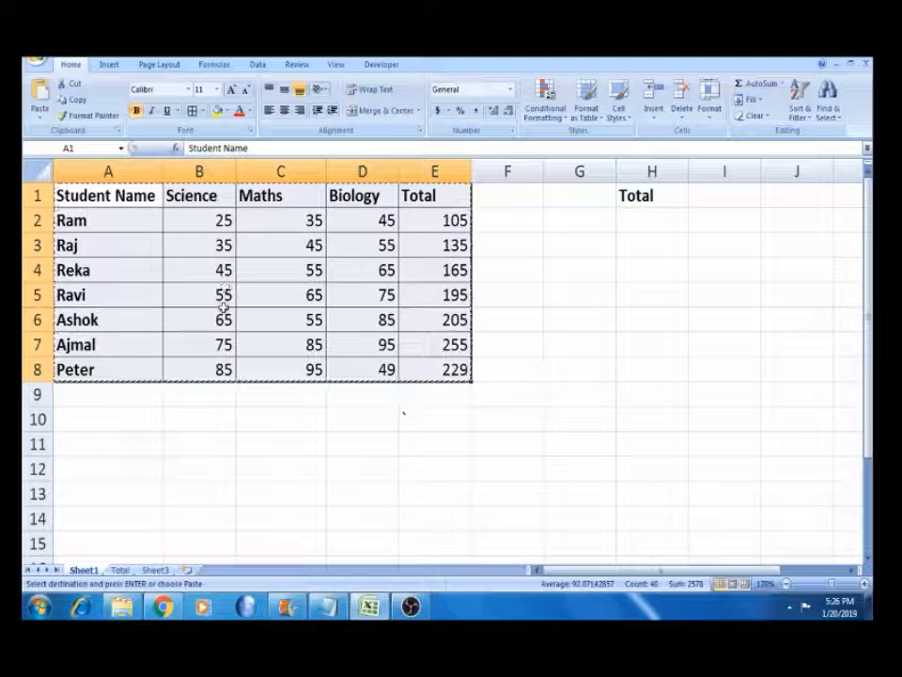
{"action": "key", "text": "Escape"}
{"action": "left_click", "coordinate": [209, 469]}
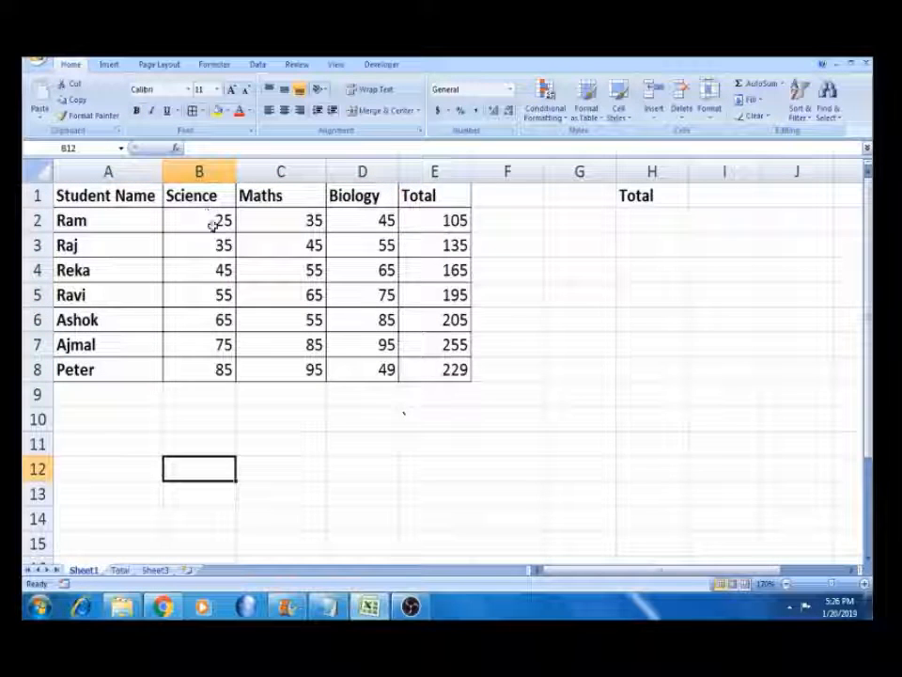
Copy the bordered marks table A1:E8 and paste only its formats at F6 of Sheet3 using Paste Special.
{"action": "left_click_drag", "start_coordinate": [151, 192], "coordinate": [150, 191]}
{"action": "key", "text": "shift+Right"}
{"action": "key", "text": "shift+Right"}
{"action": "key", "text": "shift+Right"}
{"action": "key", "text": "shift+Down"}
{"action": "key", "text": "shift+Down"}
{"action": "key", "text": "shift+Down"}
{"action": "key", "text": "shift+Down"}
{"action": "key", "text": "shift+Down"}
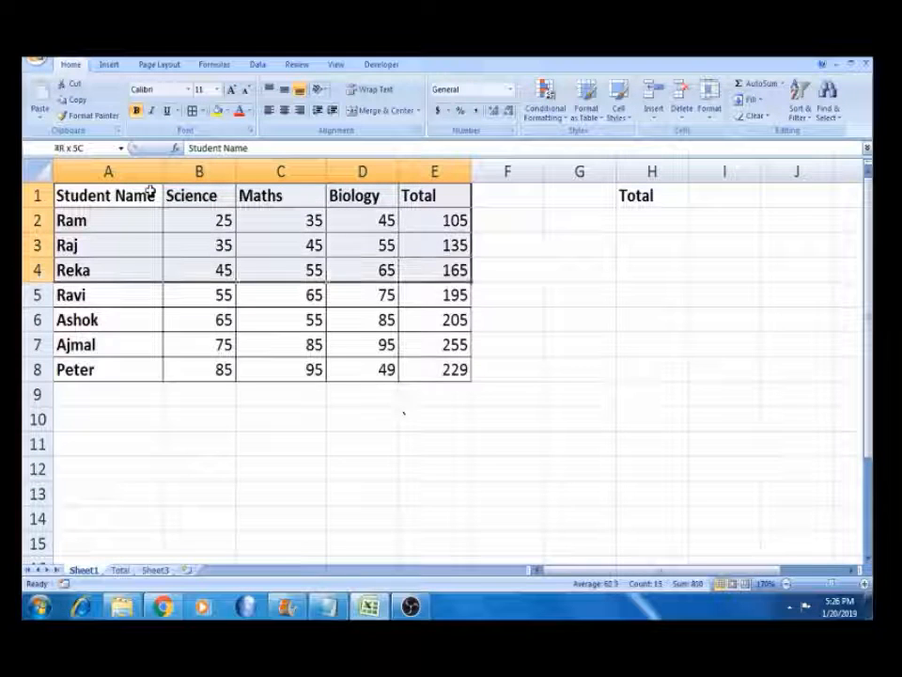
{"action": "key", "text": "shift+Down"}
{"action": "key", "text": "shift+Down"}
{"action": "key", "text": "ctrl+c"}
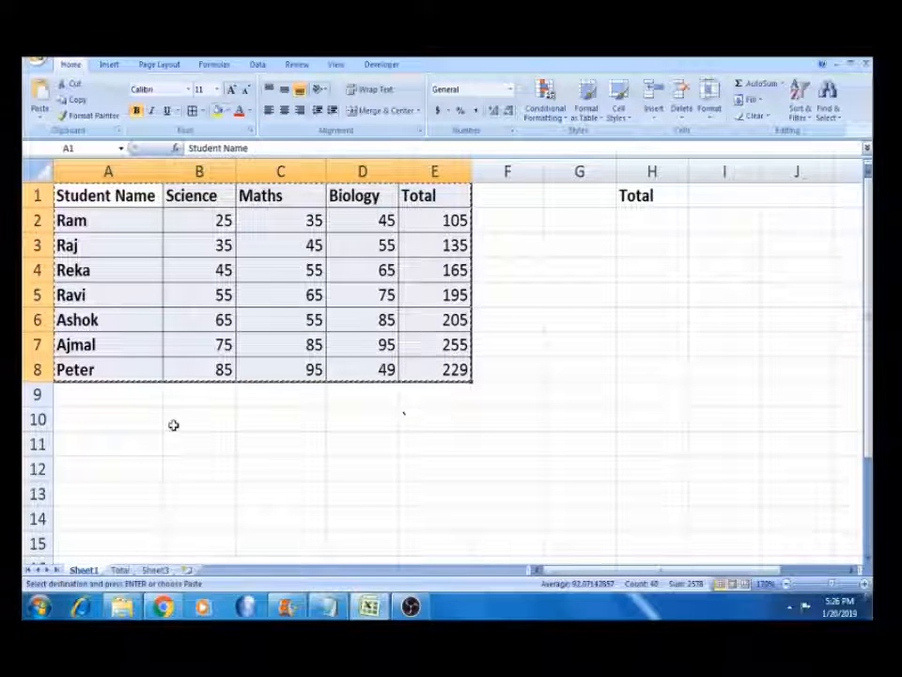
{"action": "left_click", "coordinate": [155, 570]}
{"action": "left_click", "coordinate": [285, 254]}
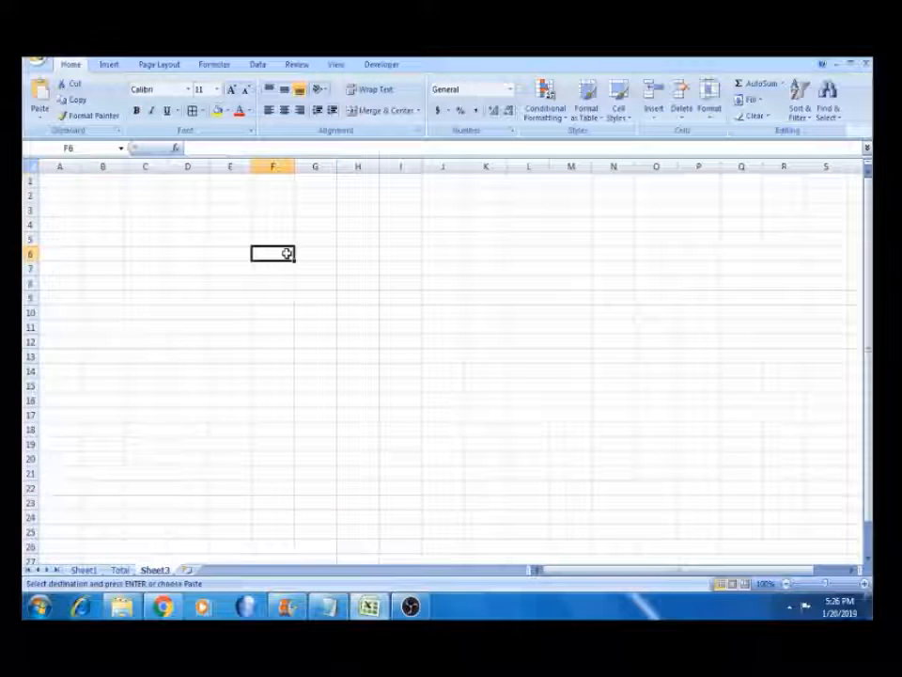
{"action": "key", "text": "ctrl+alt+v"}
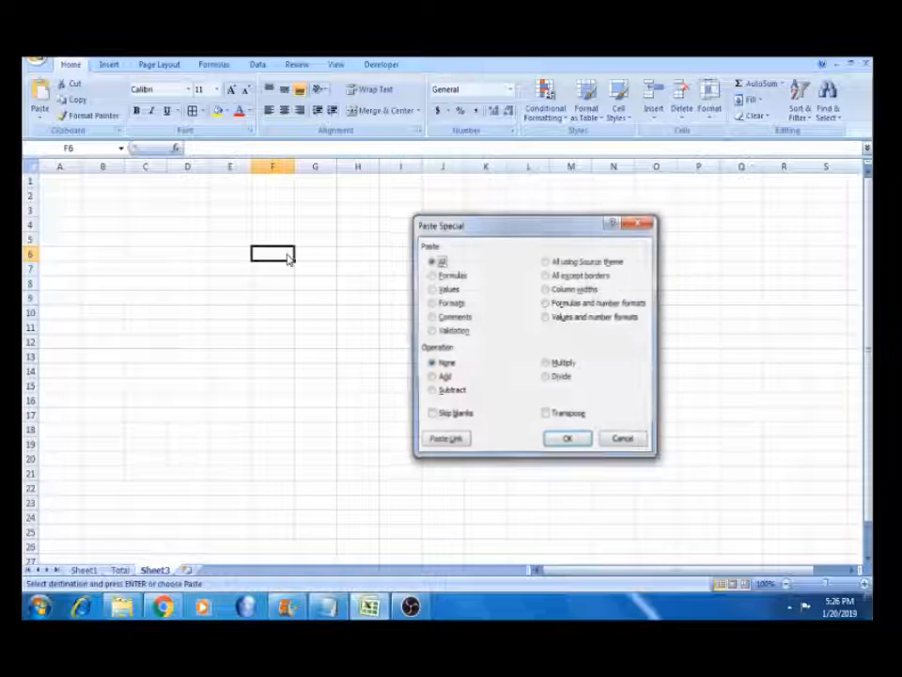
{"action": "left_click", "coordinate": [431, 303]}
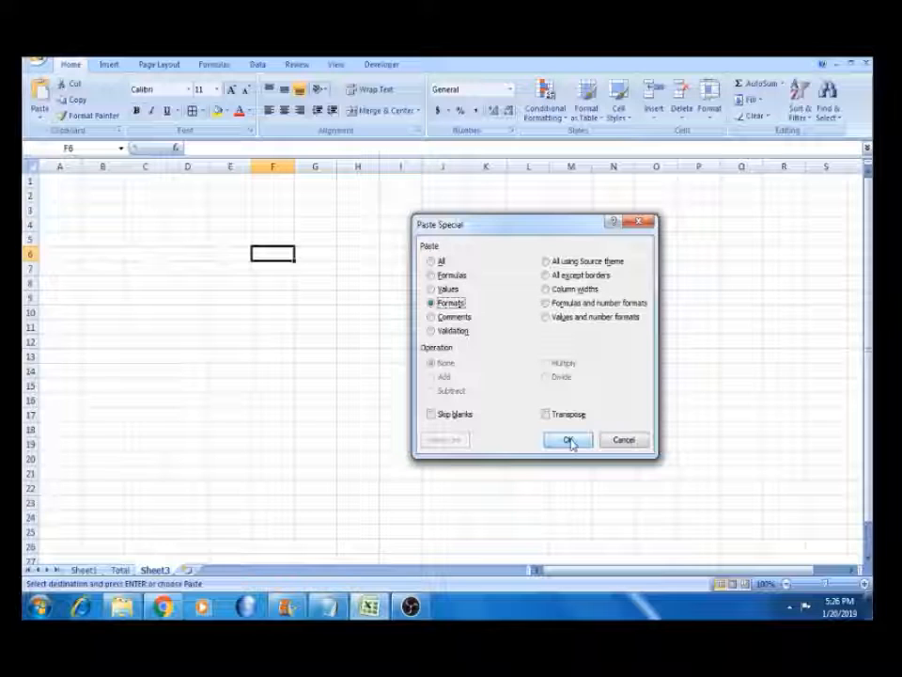
{"action": "left_click", "coordinate": [569, 440]}
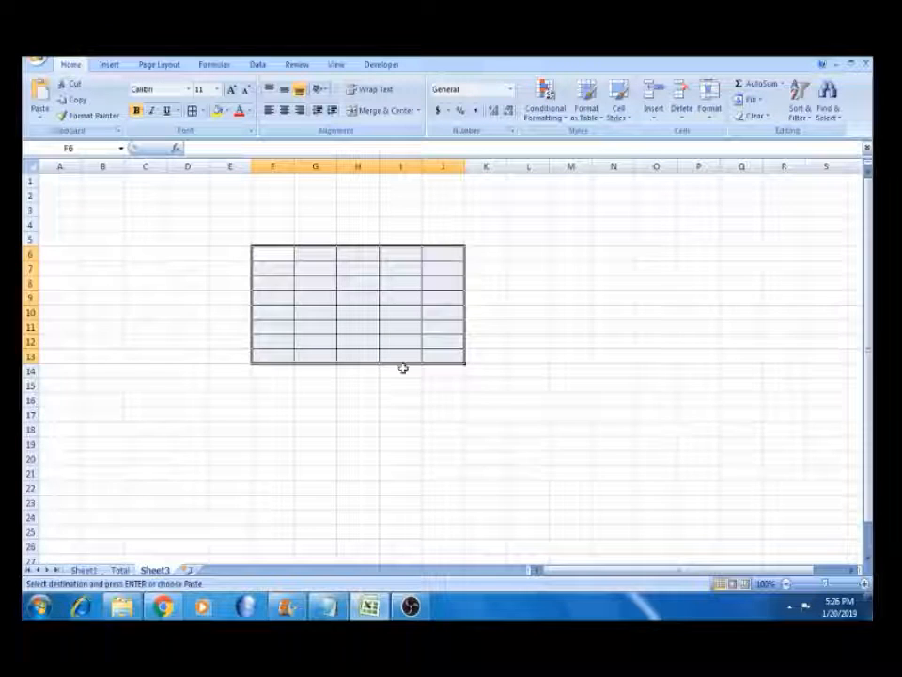
Enlarge Sheet3 to 150% and examine the formatting pasted into F6:J13.
{"action": "left_click", "coordinate": [334, 289]}
{"action": "left_click", "coordinate": [277, 253]}
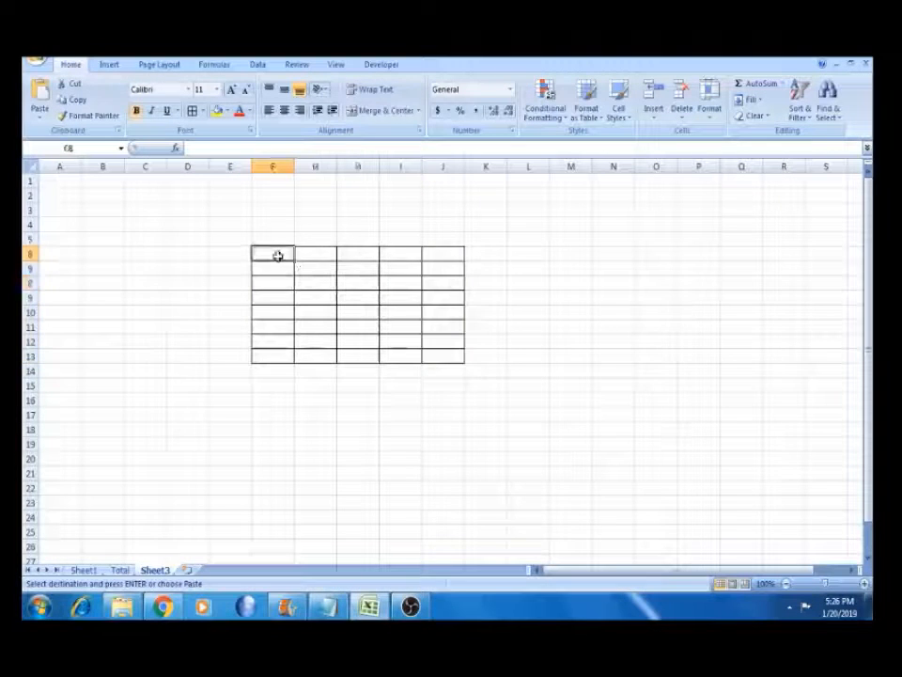
{"action": "left_click", "coordinate": [864, 584]}
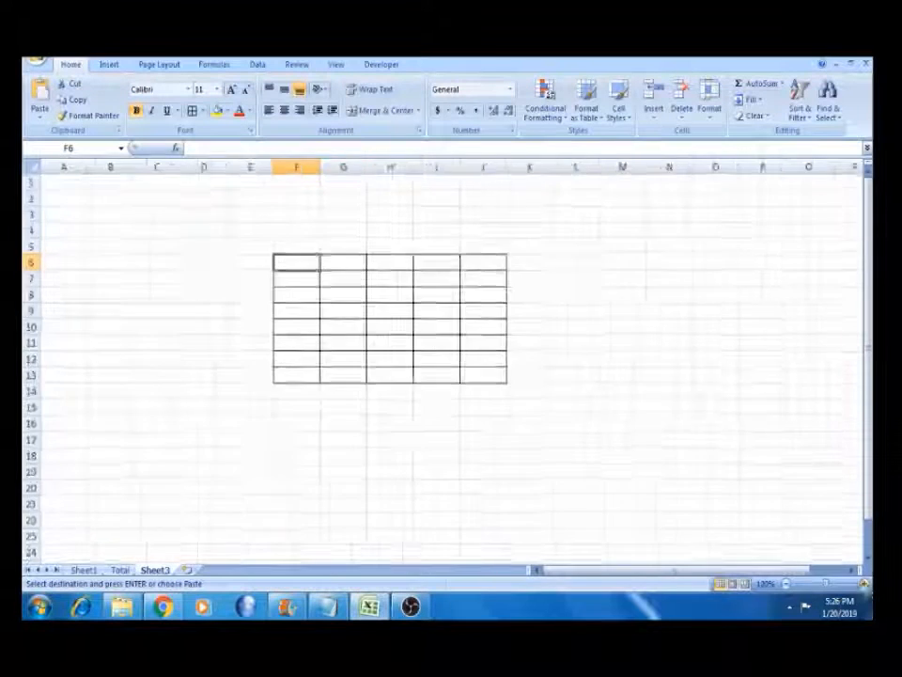
{"action": "left_click", "coordinate": [865, 585]}
{"action": "left_click", "coordinate": [865, 584]}
{"action": "left_click", "coordinate": [865, 585]}
{"action": "left_click", "coordinate": [865, 585]}
{"action": "left_click_drag", "start_coordinate": [708, 571], "coordinate": [716, 570]}
Cancel the copy selection on Sheet1 and fill the Science mark in B5 with yellow.
{"action": "left_click", "coordinate": [84, 570]}
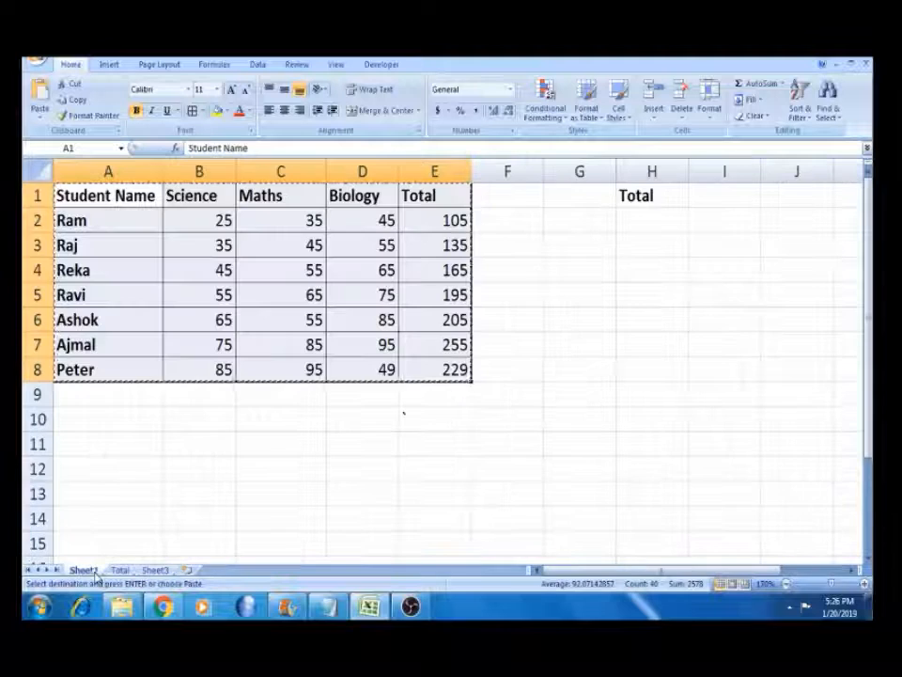
{"action": "left_click", "coordinate": [230, 294]}
{"action": "key", "text": "Escape"}
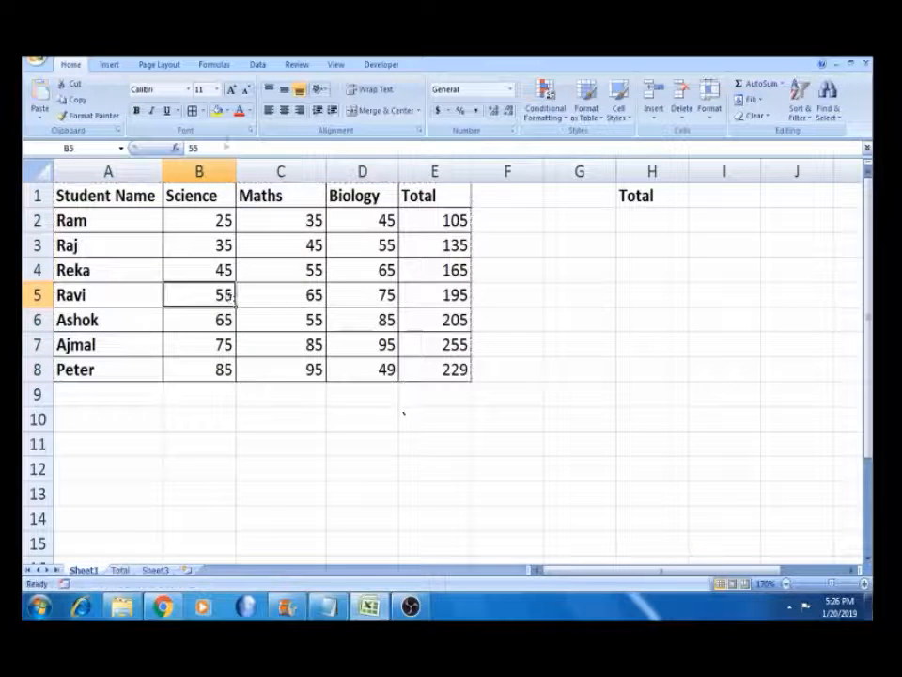
{"action": "left_click", "coordinate": [217, 109]}
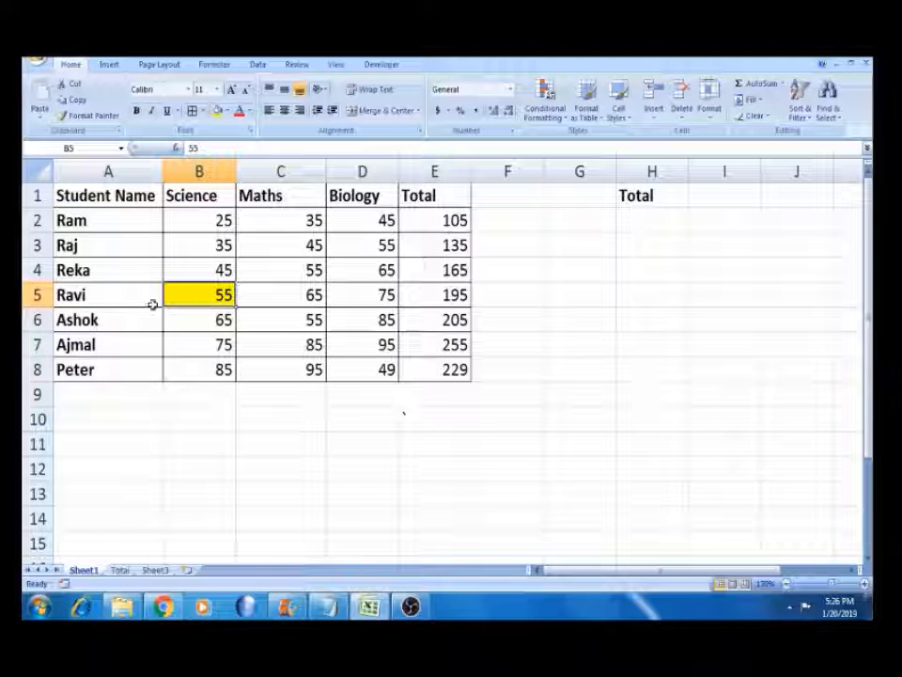
Copy A1:E8 from Sheet1, paste only its formats at M6 of Sheet3, and compare N10's fill with the source cell.
{"action": "left_click", "coordinate": [112, 195]}
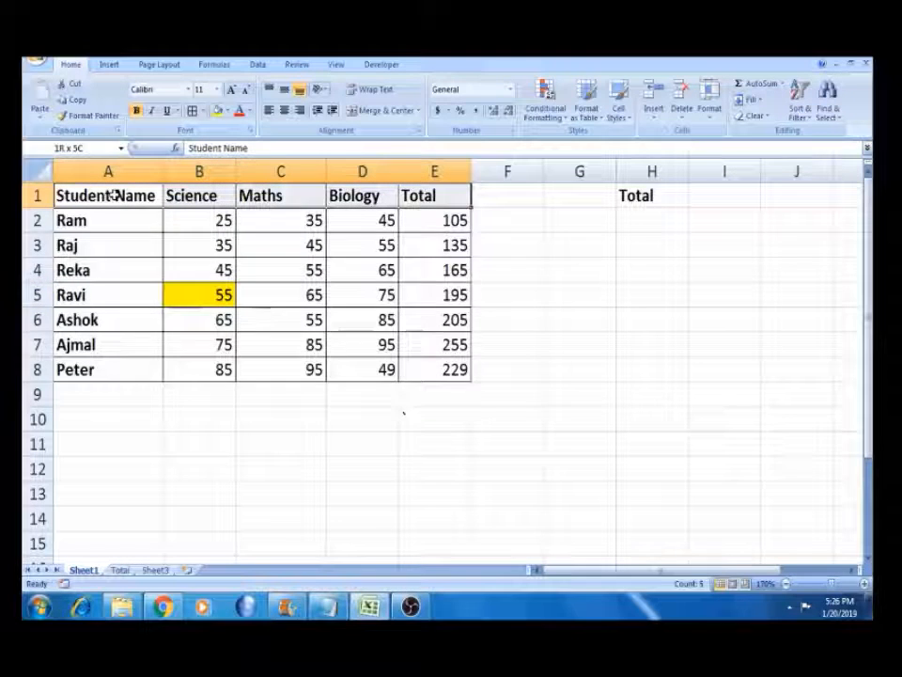
{"action": "key", "text": "ctrl+a"}
{"action": "key", "text": "ctrl+c"}
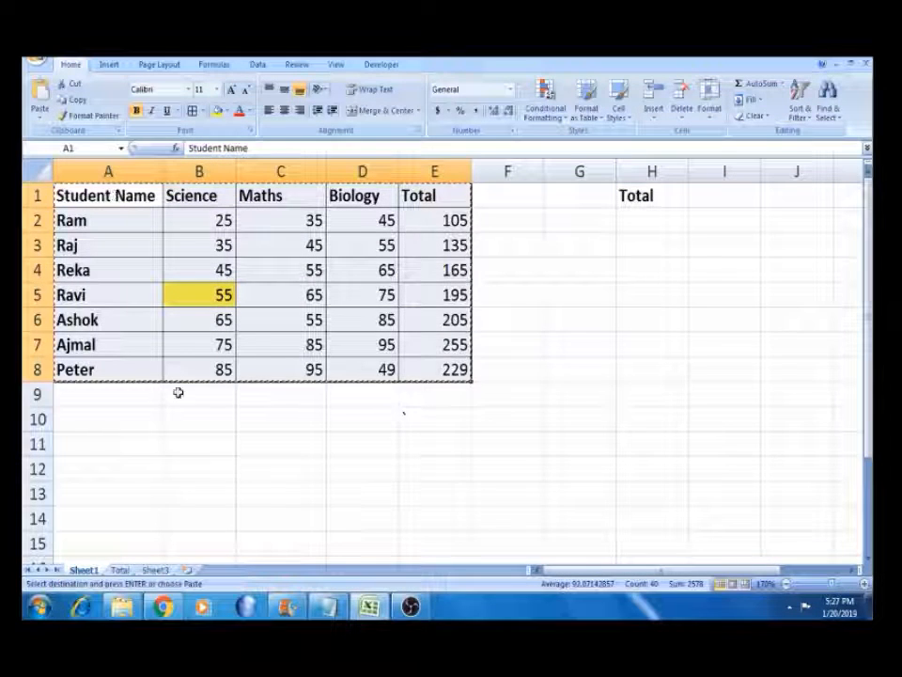
{"action": "left_click", "coordinate": [155, 569]}
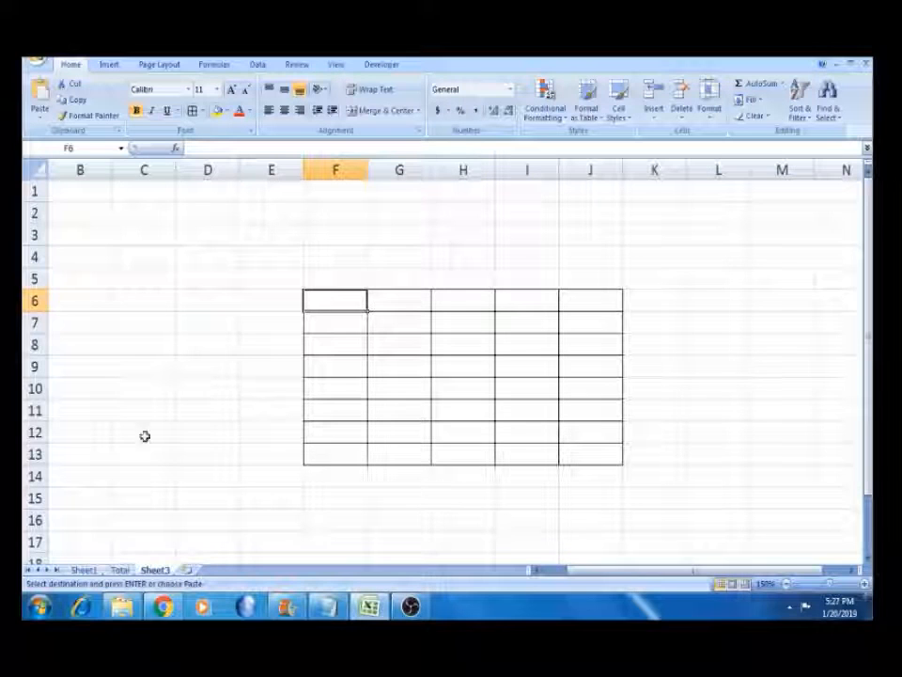
{"action": "scroll", "coordinate": [630, 437], "scroll_direction": "right", "scroll_amount": 5}
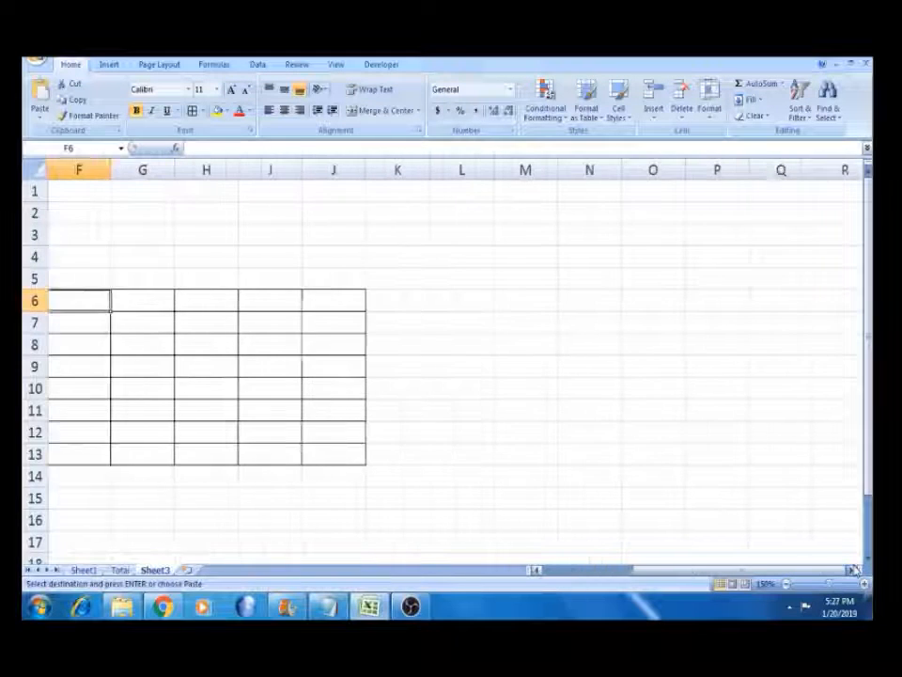
{"action": "left_click", "coordinate": [450, 299]}
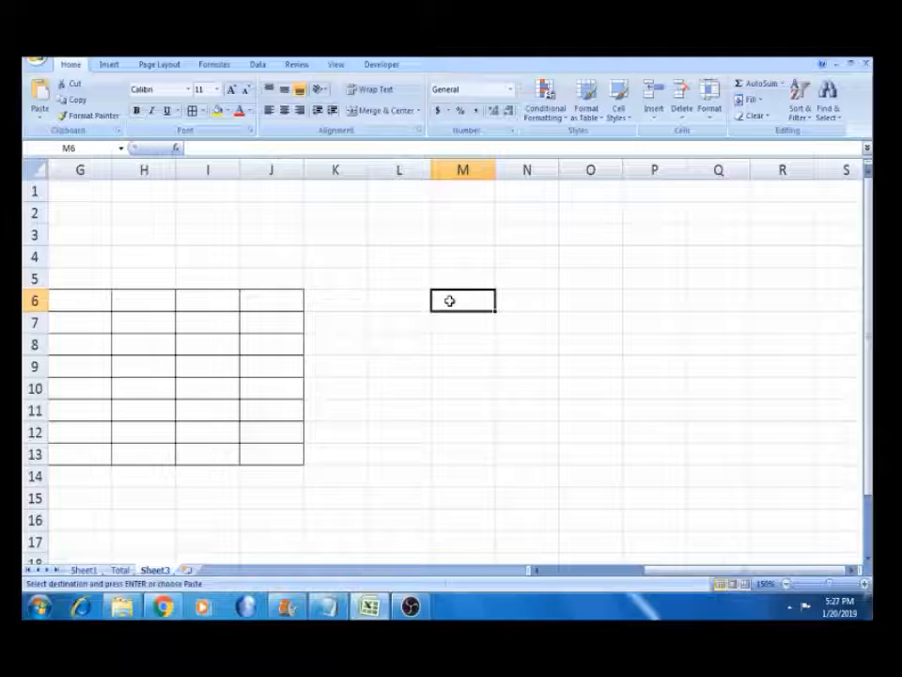
{"action": "key", "text": "ctrl+alt+v"}
{"action": "left_click", "coordinate": [451, 305]}
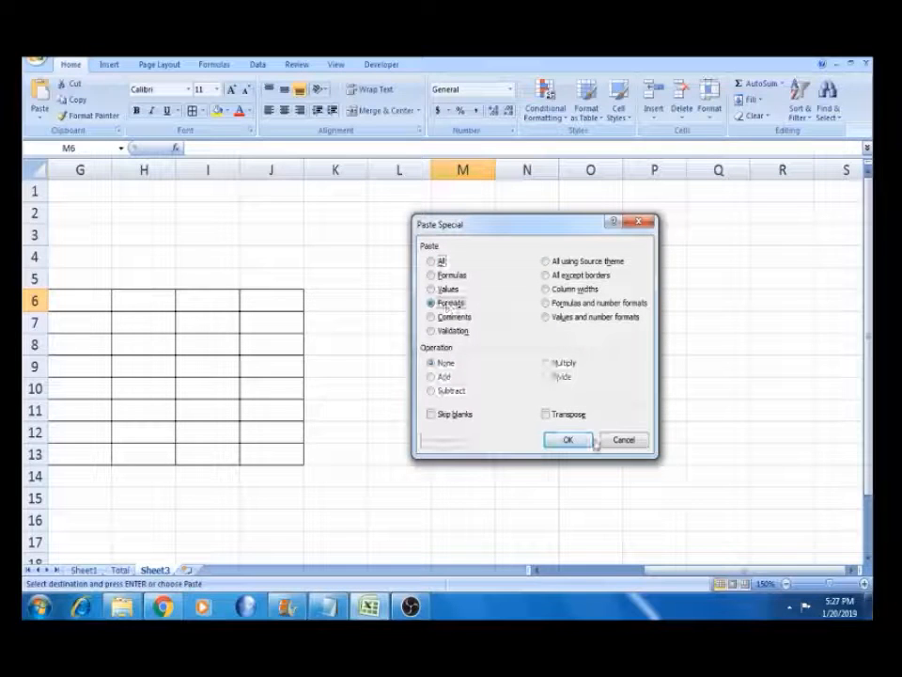
{"action": "left_click", "coordinate": [568, 440]}
{"action": "left_click", "coordinate": [546, 393]}
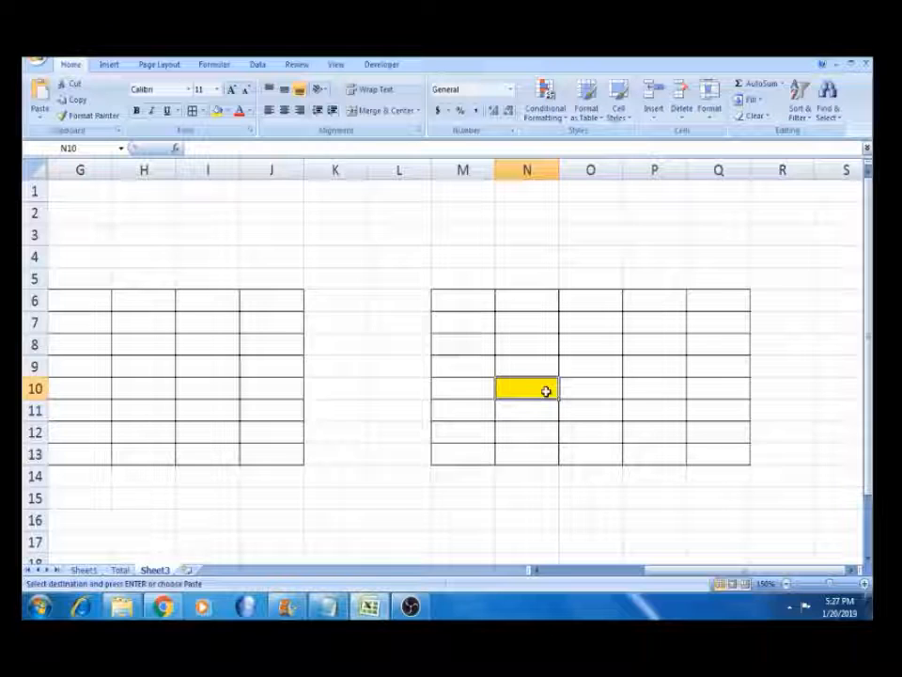
{"action": "left_click", "coordinate": [84, 571]}
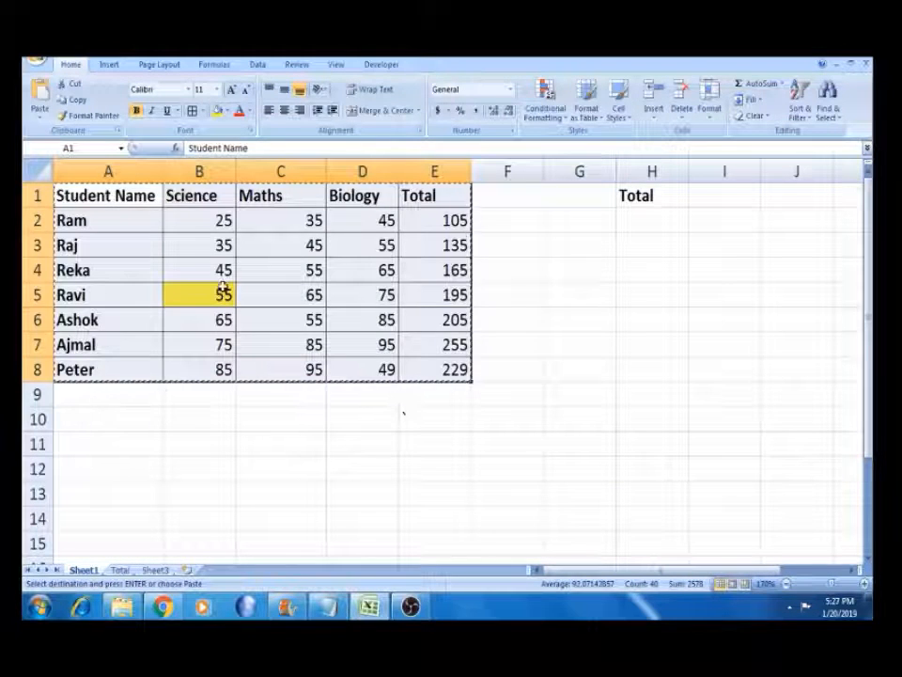
Cancel the copy selection and insert a comment reading "Good Boy" on the yellow Science mark in B5, then preview it.
{"action": "left_click", "coordinate": [224, 290]}
{"action": "key", "text": "Escape"}
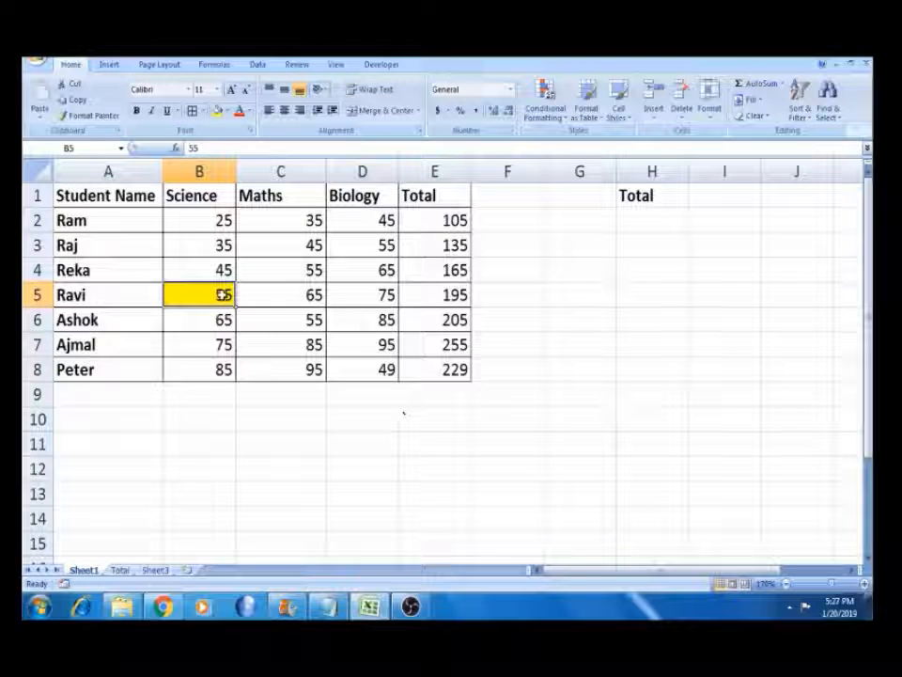
{"action": "right_click", "coordinate": [224, 294]}
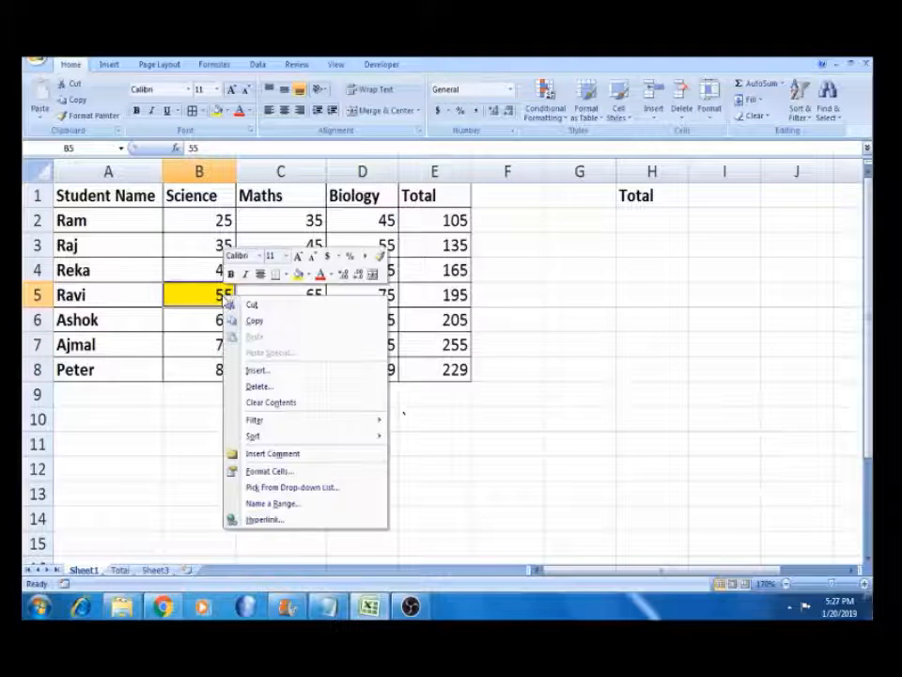
{"action": "left_click", "coordinate": [296, 459]}
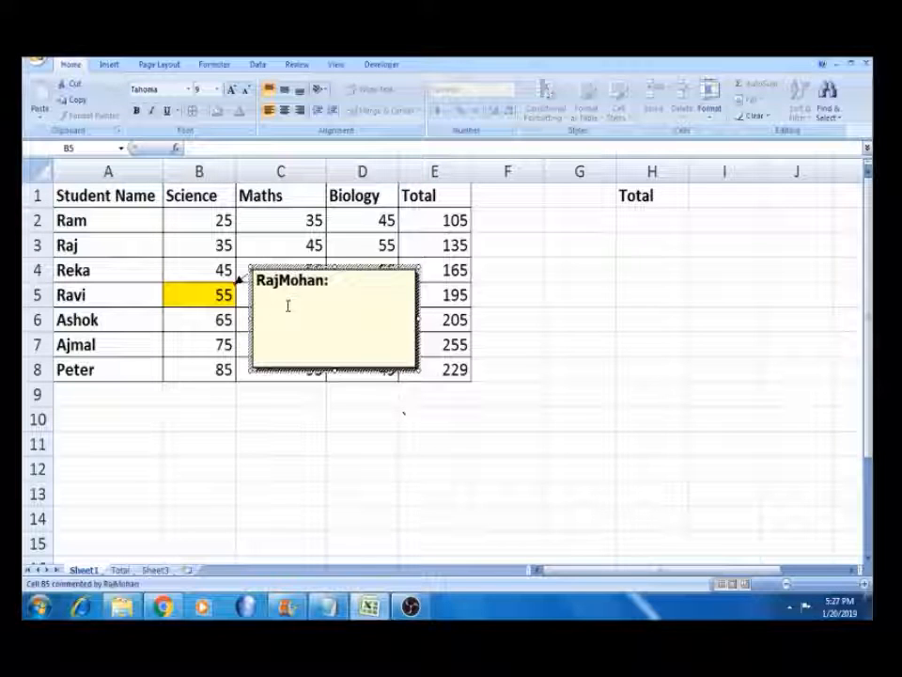
{"action": "type", "text": "Goiod"}
{"action": "key", "text": "BackSpace"}
{"action": "key", "text": "BackSpace"}
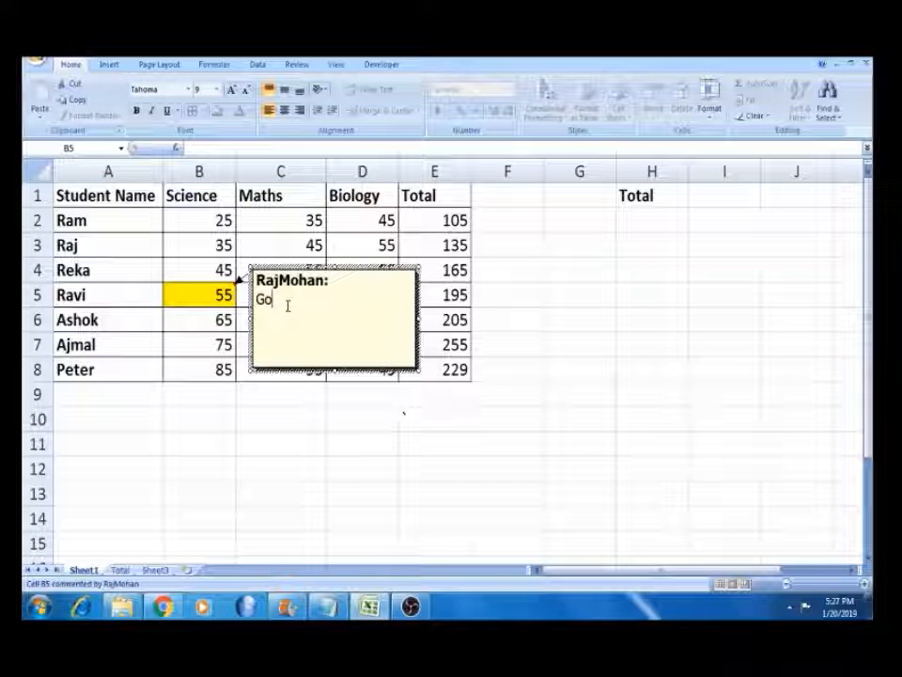
{"action": "type", "text": "od Boy"}
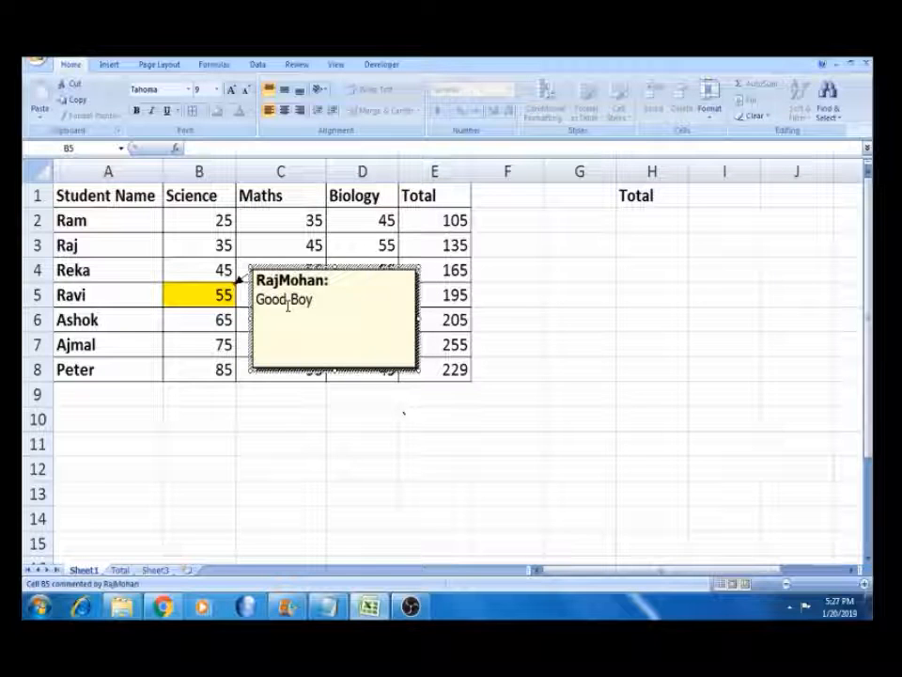
{"action": "left_click", "coordinate": [221, 415]}
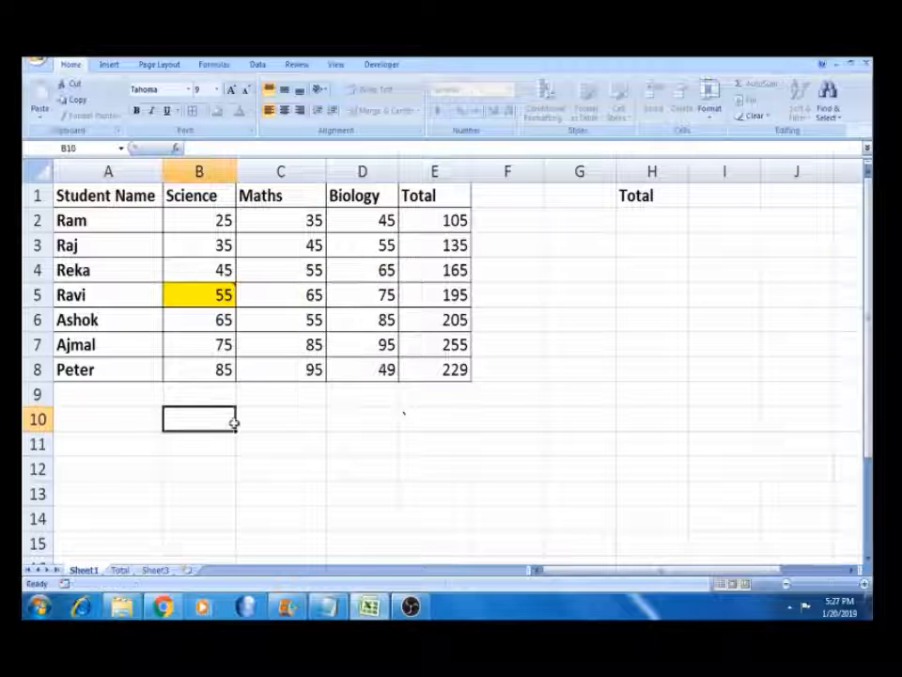
{"action": "mouse_move", "coordinate": [221, 295]}
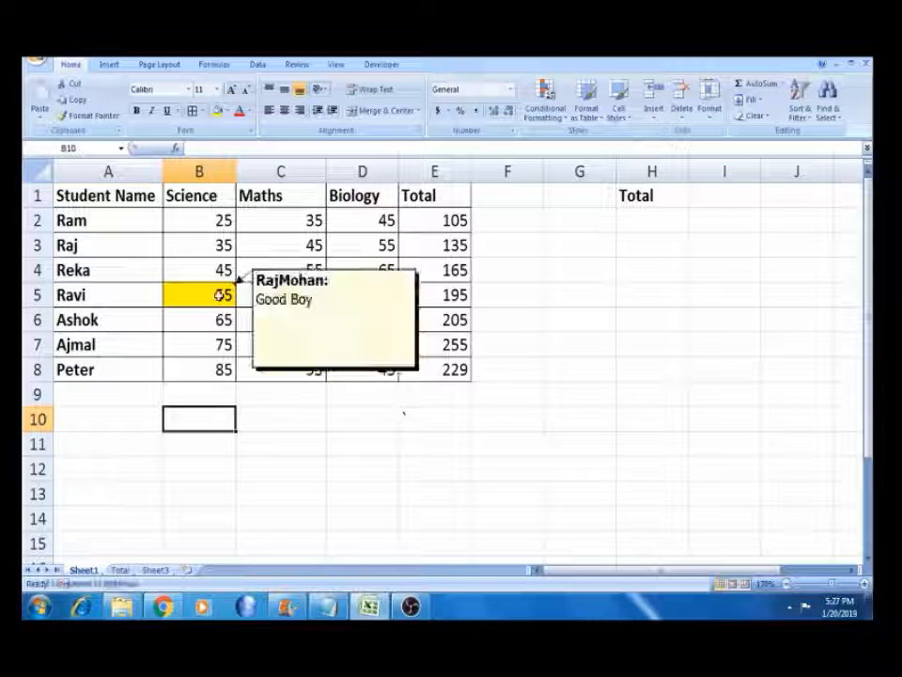
{"action": "left_click", "coordinate": [220, 372]}
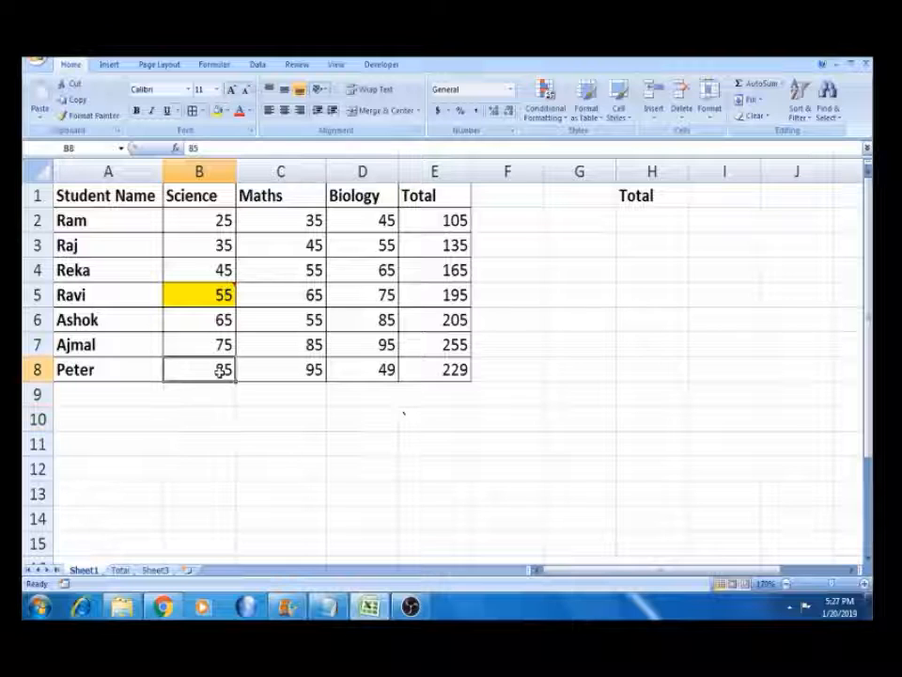
{"action": "left_click", "coordinate": [110, 195]}
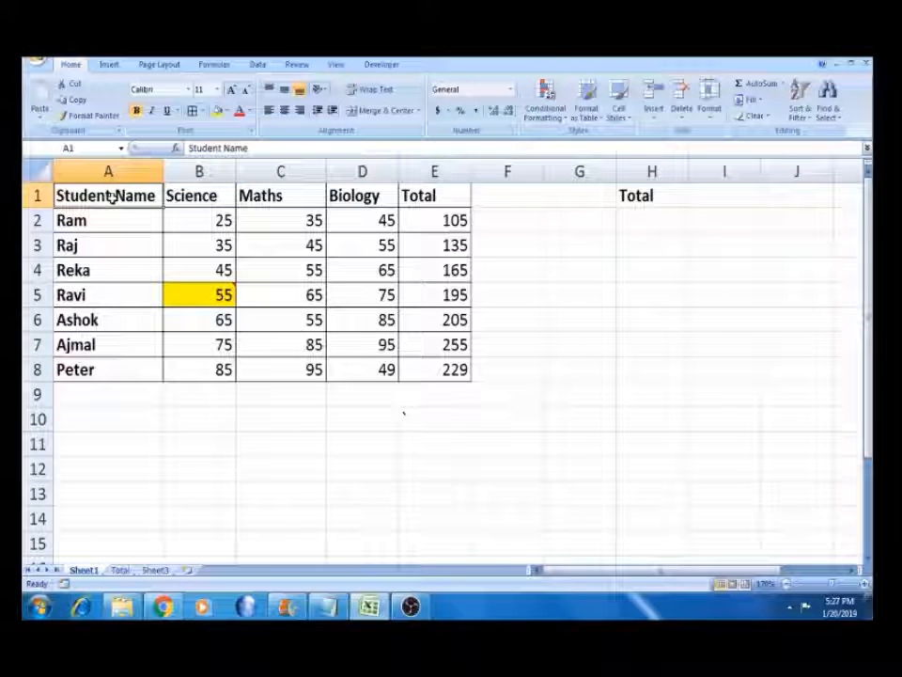
{"action": "key", "text": "shift+Right"}
{"action": "key", "text": "shift+Right"}
{"action": "key", "text": "shift+Right"}
{"action": "key", "text": "shift+Right"}
{"action": "key", "text": "shift+Down"}
{"action": "key", "text": "shift+Down"}
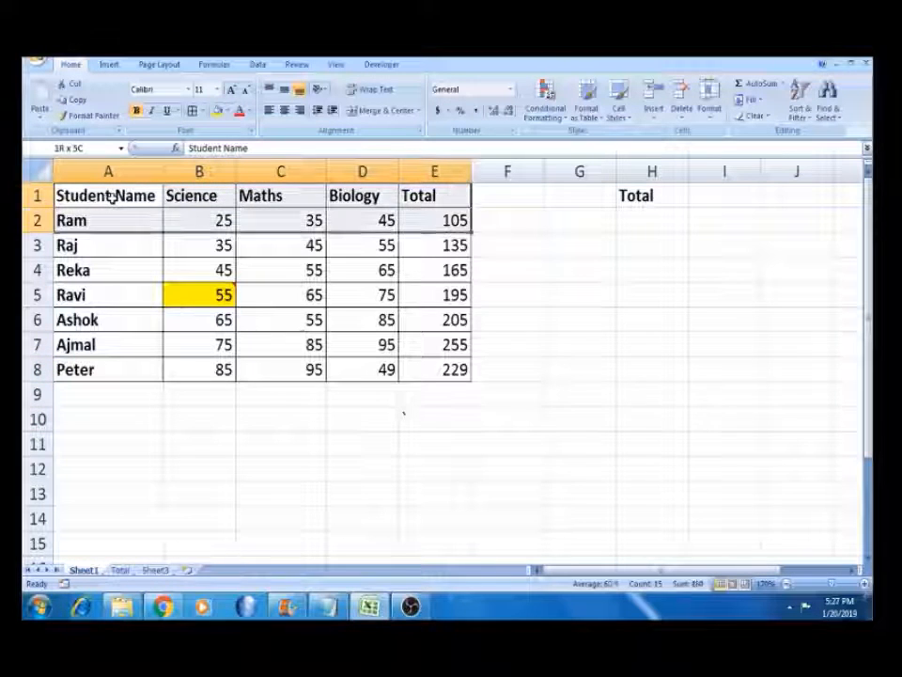
{"action": "left_click", "coordinate": [111, 196]}
Insert a comment reading "High Mark" on the Biology mark in D7.
{"action": "left_click", "coordinate": [257, 354]}
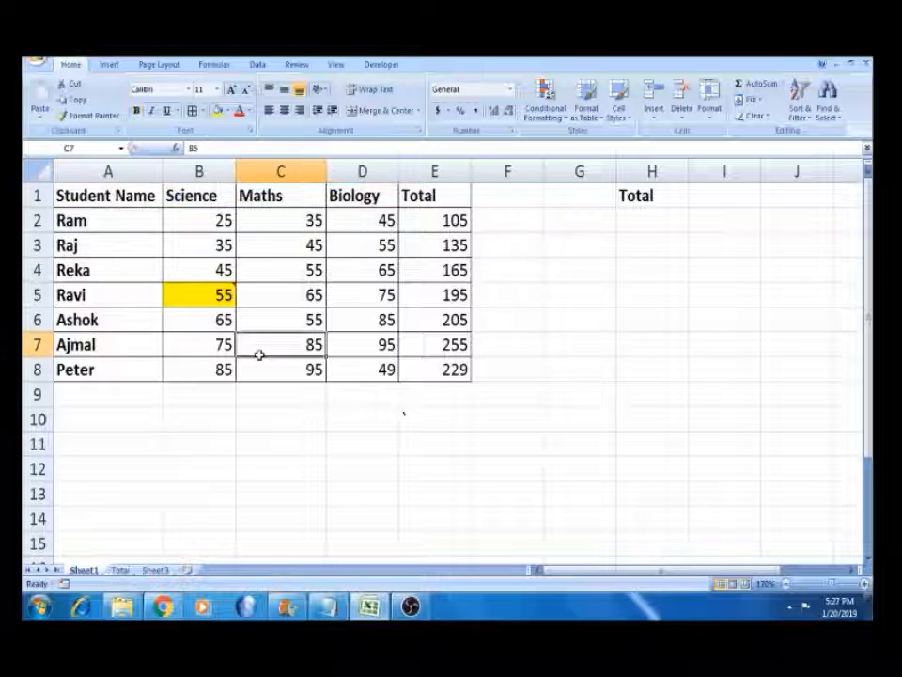
{"action": "left_click", "coordinate": [358, 352]}
{"action": "right_click", "coordinate": [358, 353]}
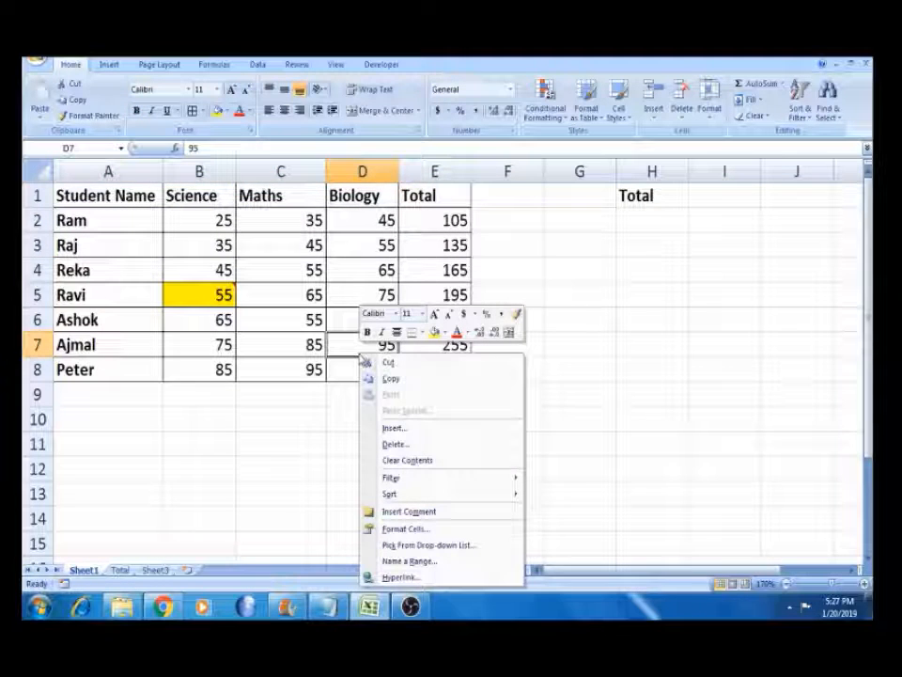
{"action": "left_click", "coordinate": [410, 511]}
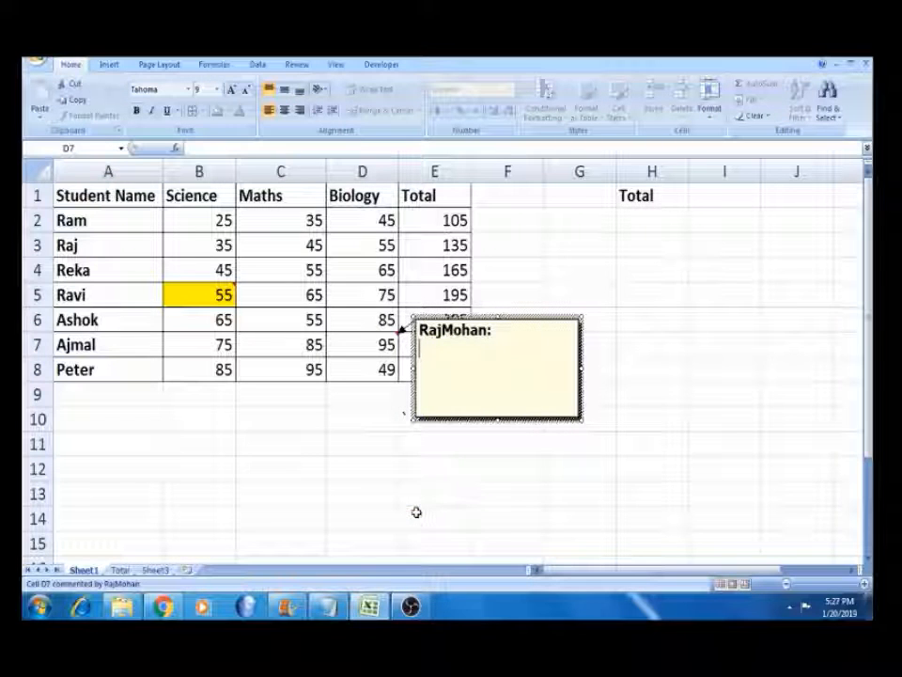
{"action": "type", "text": "High "}
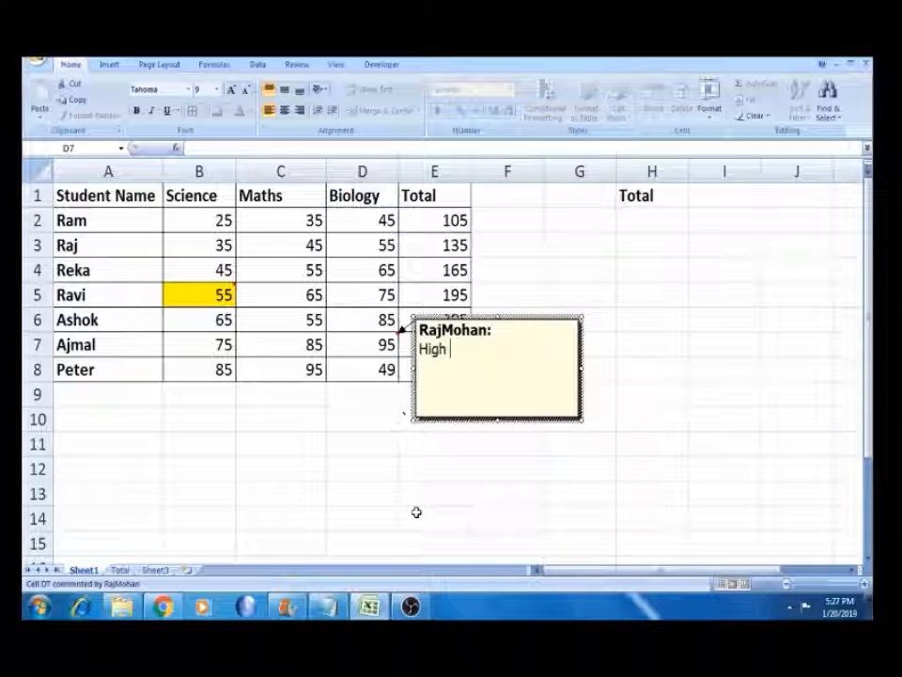
{"action": "type", "text": "Mark"}
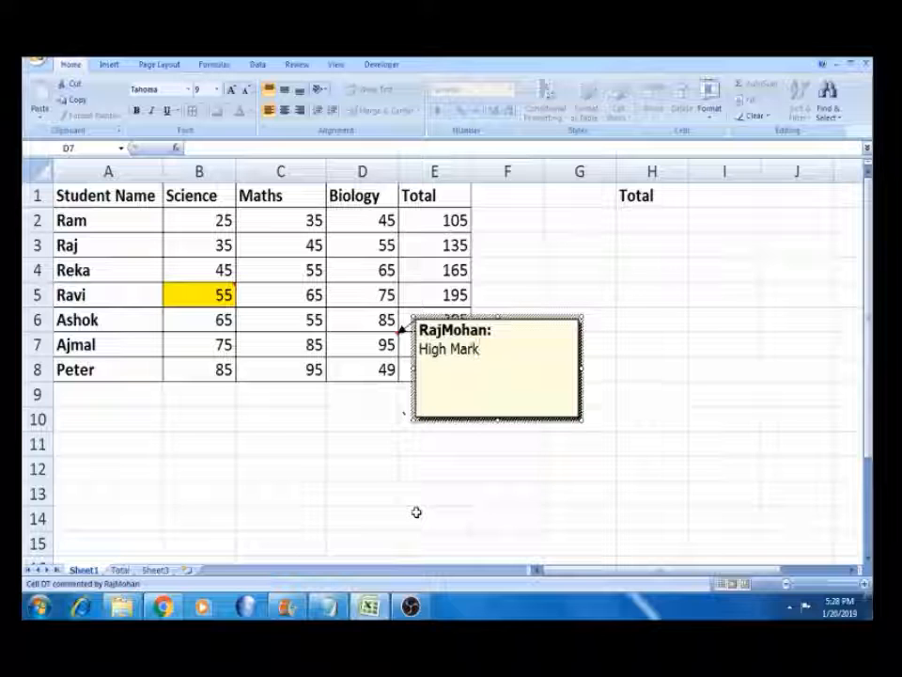
{"action": "mouse_move", "coordinate": [287, 607]}
{"action": "left_click", "coordinate": [311, 487]}
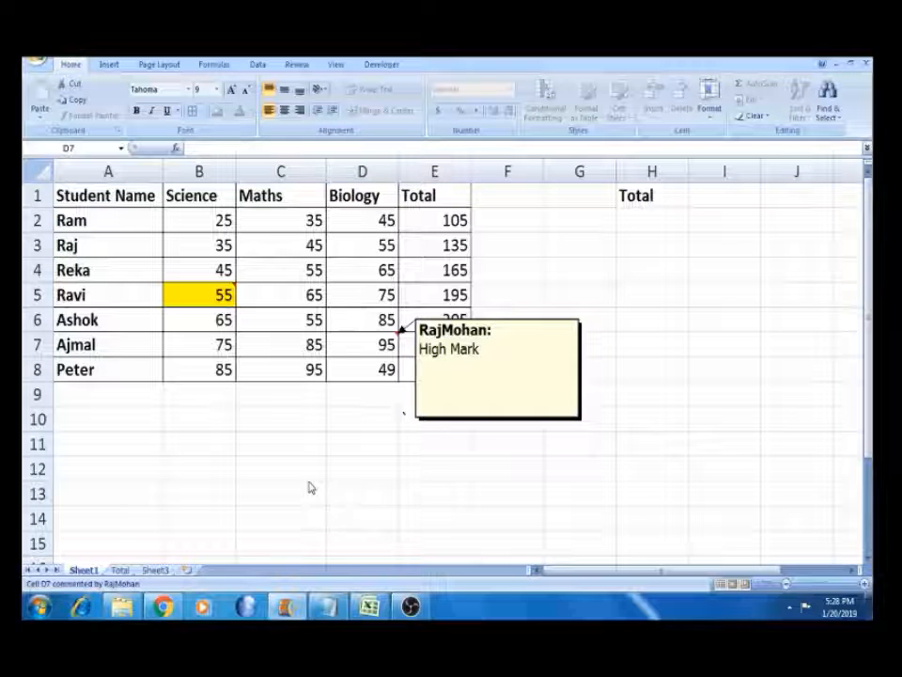
{"action": "left_click", "coordinate": [296, 445]}
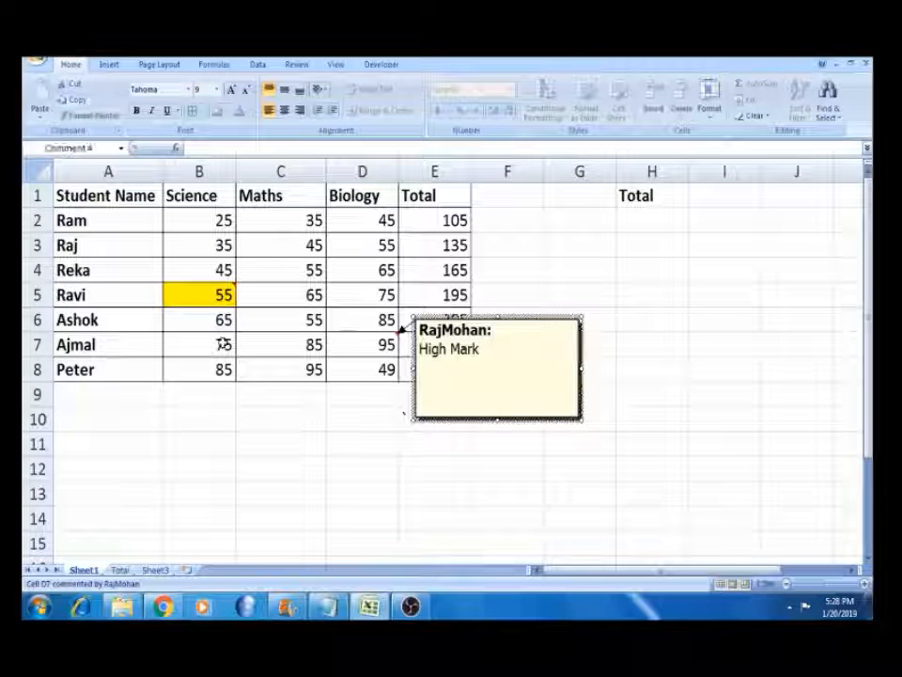
{"action": "key", "text": "Escape"}
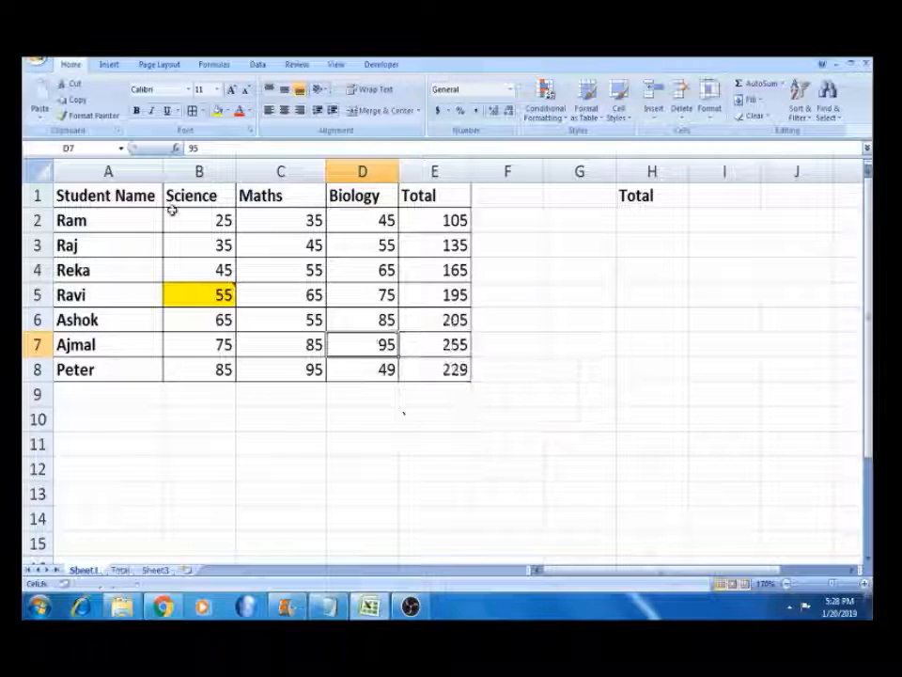
Copy the commented marks table A1:E8 on Sheet1.
{"action": "left_click", "coordinate": [121, 195]}
{"action": "key", "text": "shift+Right"}
{"action": "key", "text": "shift+Right"}
{"action": "key", "text": "shift+Right"}
{"action": "key", "text": "shift+Right"}
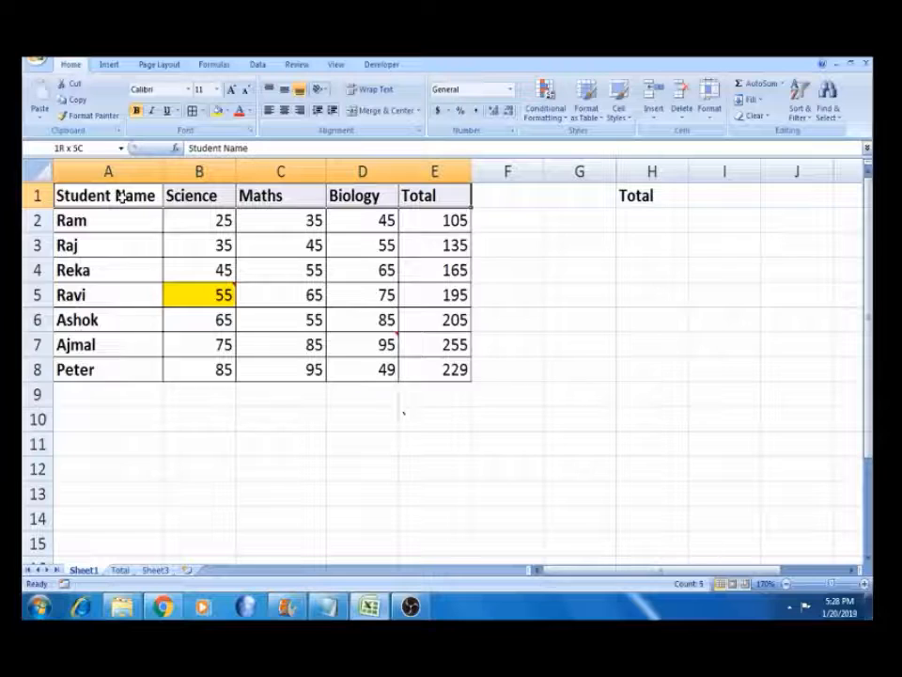
{"action": "key", "text": "shift+Down"}
{"action": "key", "text": "shift+Down"}
{"action": "key", "text": "shift+Down"}
{"action": "key", "text": "shift+Down"}
{"action": "key", "text": "shift+Down"}
{"action": "key", "text": "shift+Down"}
{"action": "key", "text": "shift+Down"}
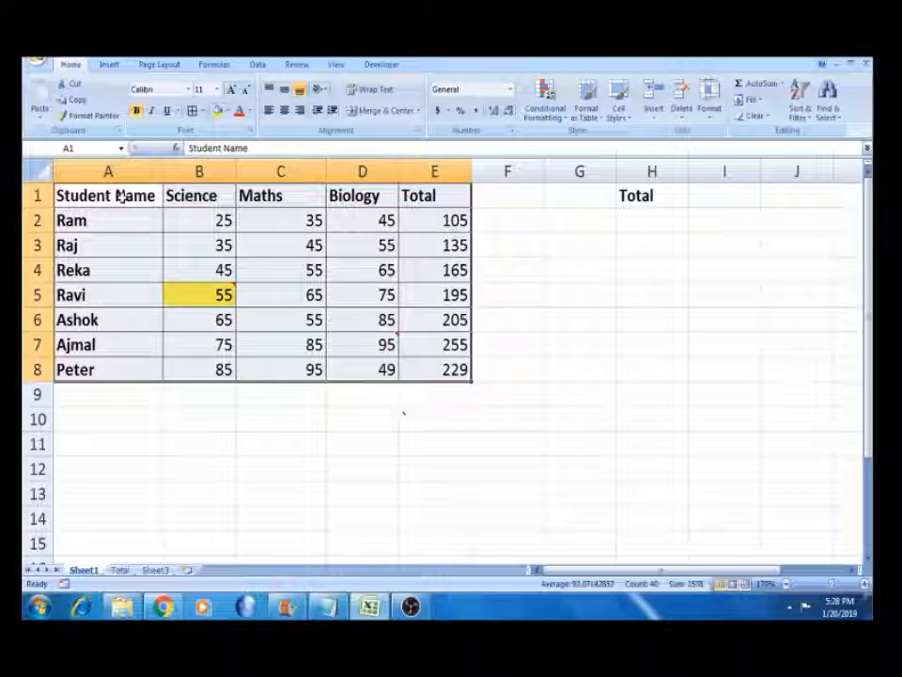
{"action": "key", "text": "ctrl+c"}
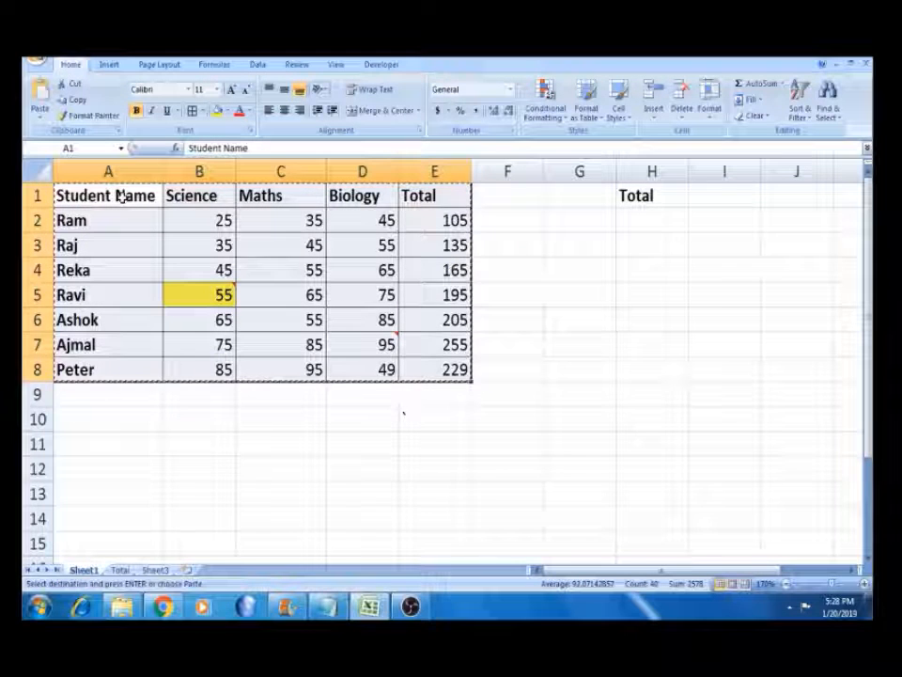
Paste only the comments of the copied table at G4 of Sheet1 using Paste Special.
{"action": "left_click", "coordinate": [564, 273]}
{"action": "key", "text": "ctrl+alt+v"}
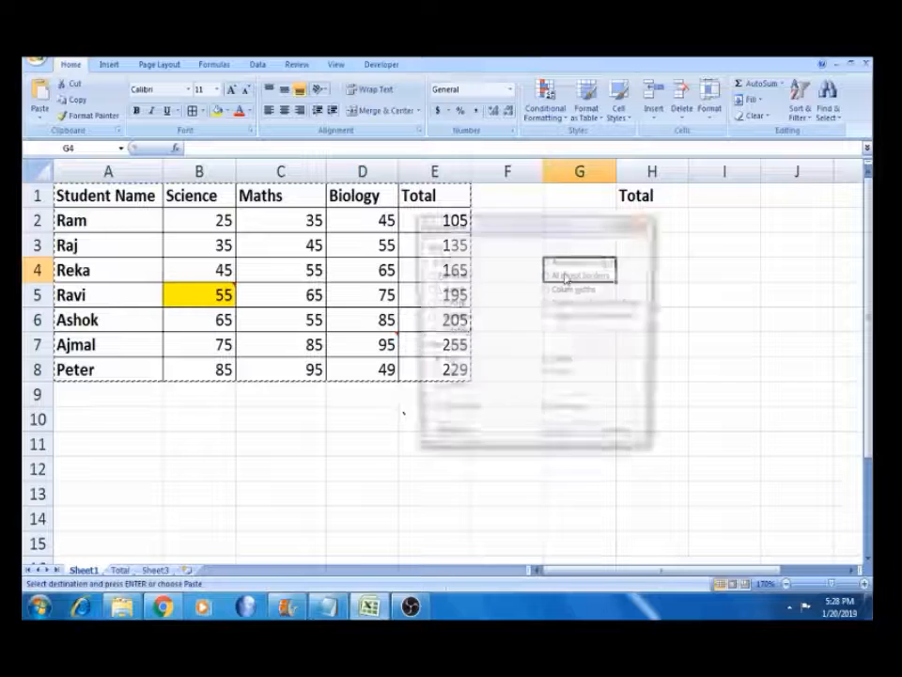
{"action": "left_click", "coordinate": [438, 318]}
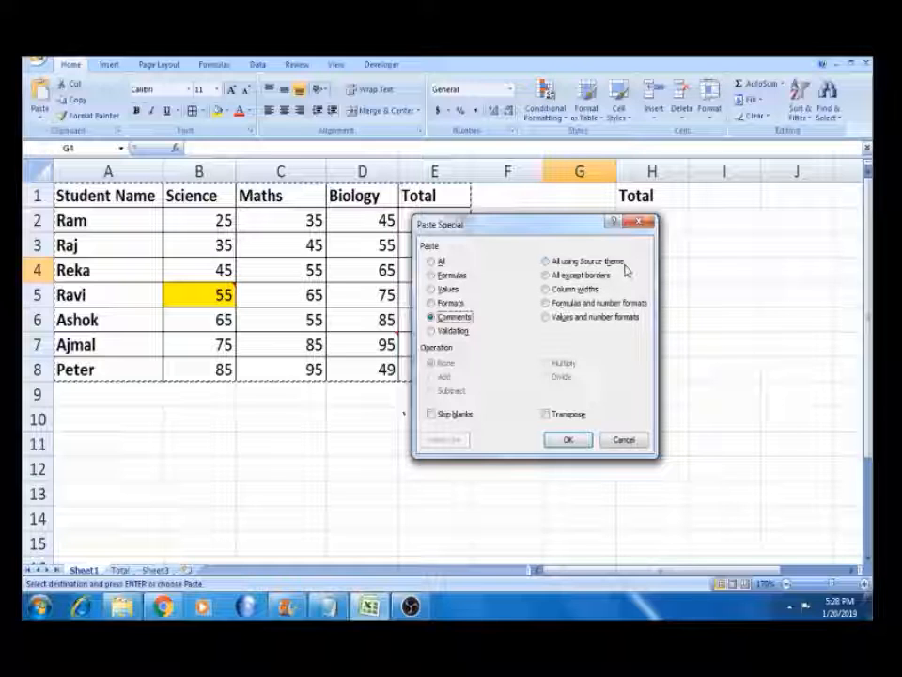
{"action": "left_click", "coordinate": [546, 290]}
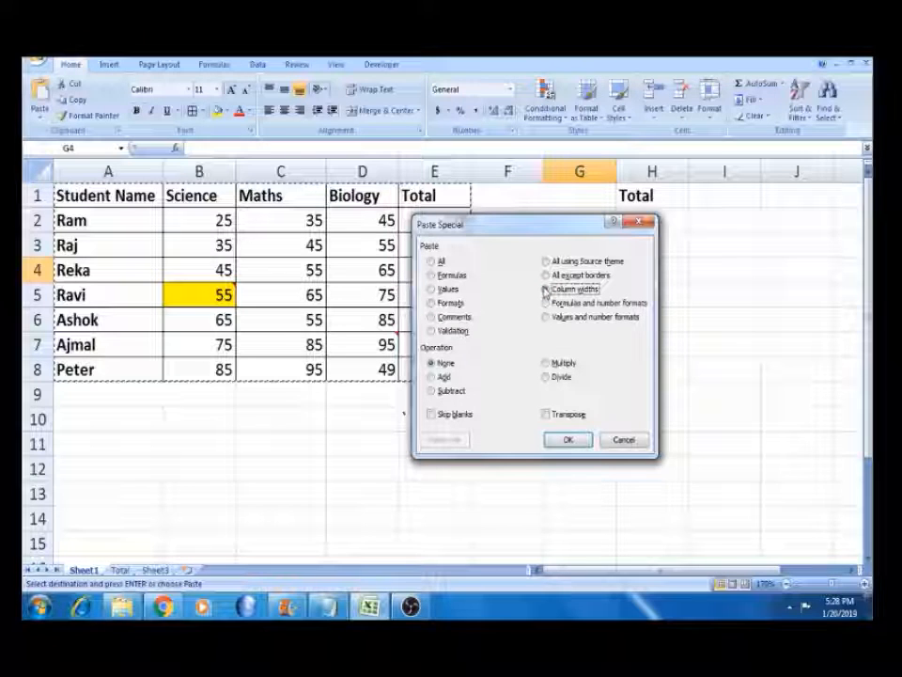
{"action": "left_click", "coordinate": [548, 303]}
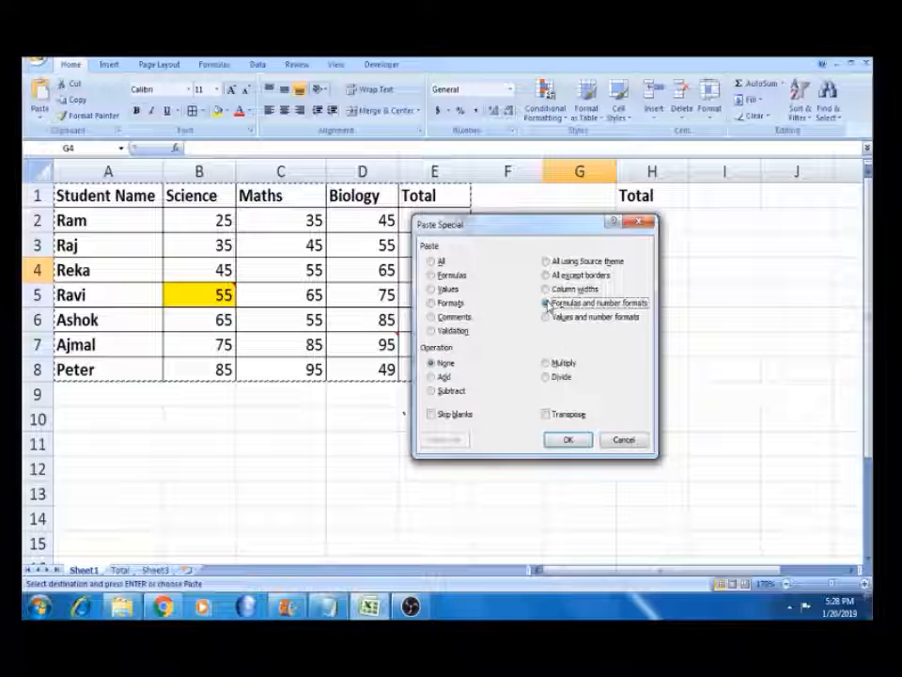
{"action": "left_click", "coordinate": [433, 317]}
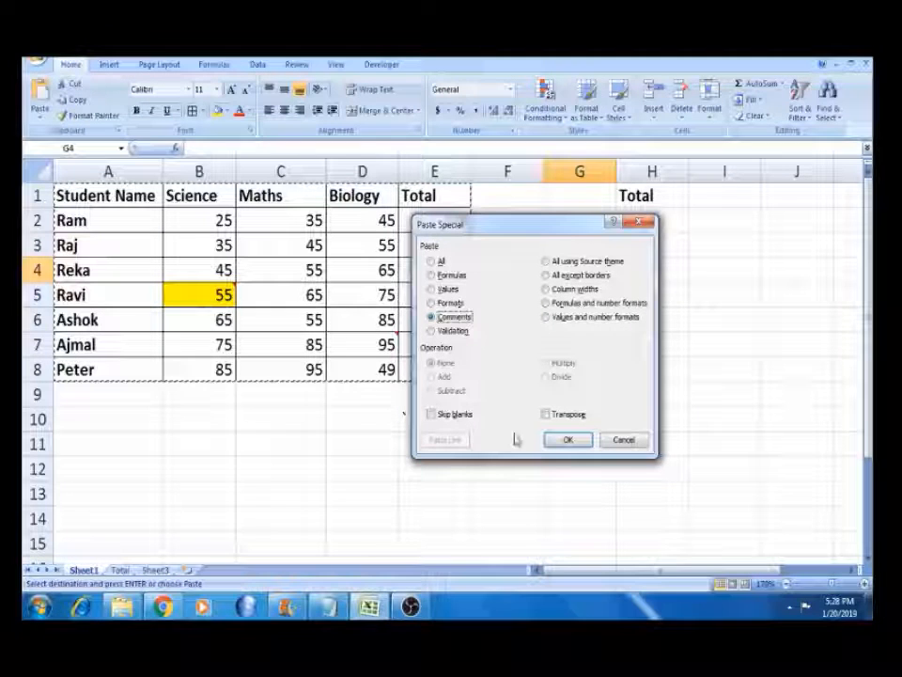
{"action": "left_click", "coordinate": [565, 441]}
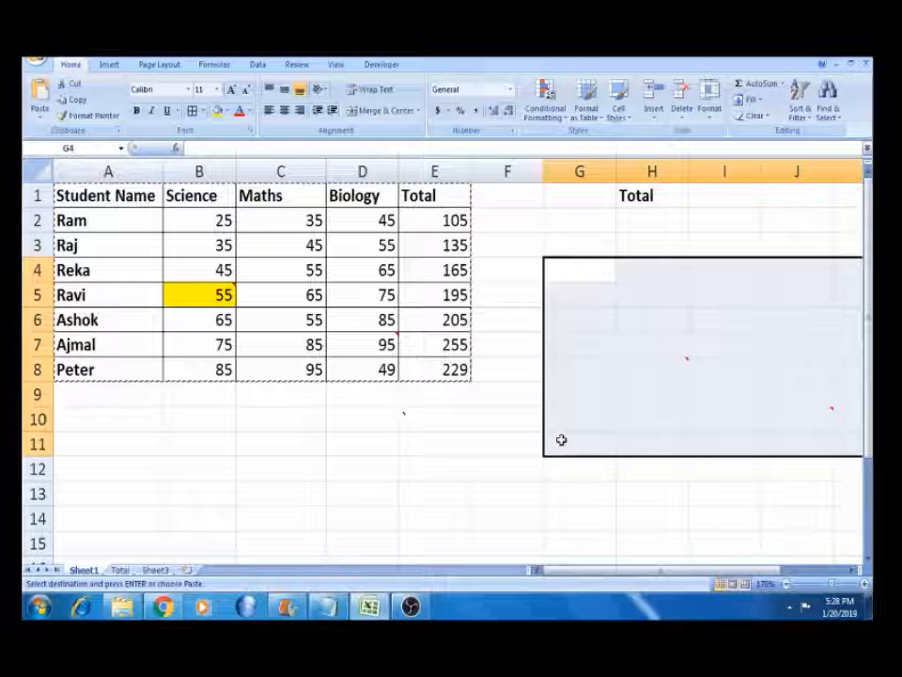
Examine the pasted comments on H8 and J10 and compare their positions with the source cells B5 and D7.
{"action": "left_click", "coordinate": [527, 483]}
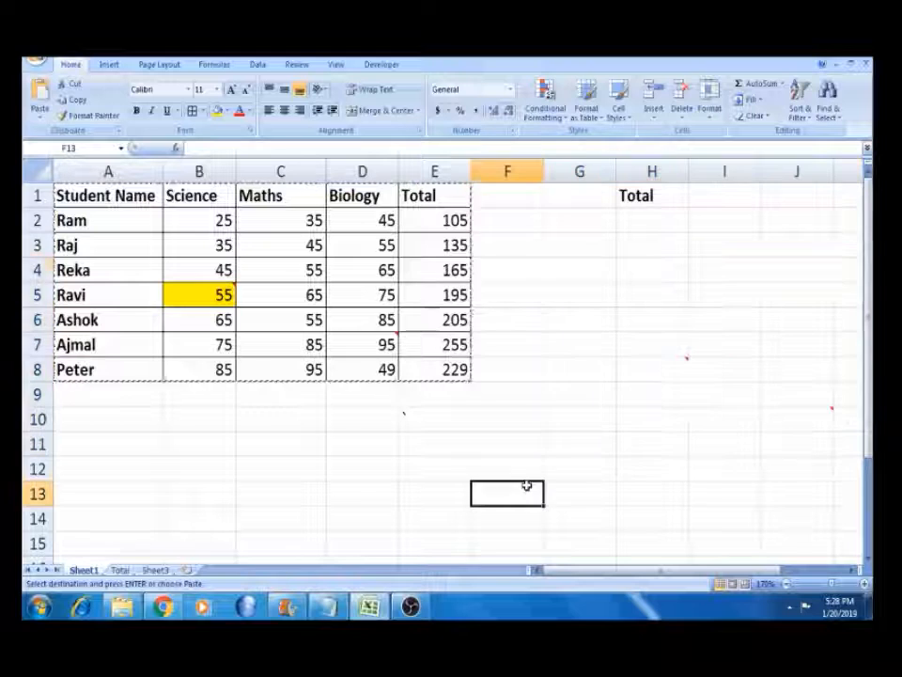
{"action": "left_click", "coordinate": [513, 384]}
{"action": "key", "text": "Right"}
{"action": "key", "text": "Right"}
{"action": "key", "text": "Right"}
{"action": "key", "text": "Left"}
{"action": "key", "text": "Up"}
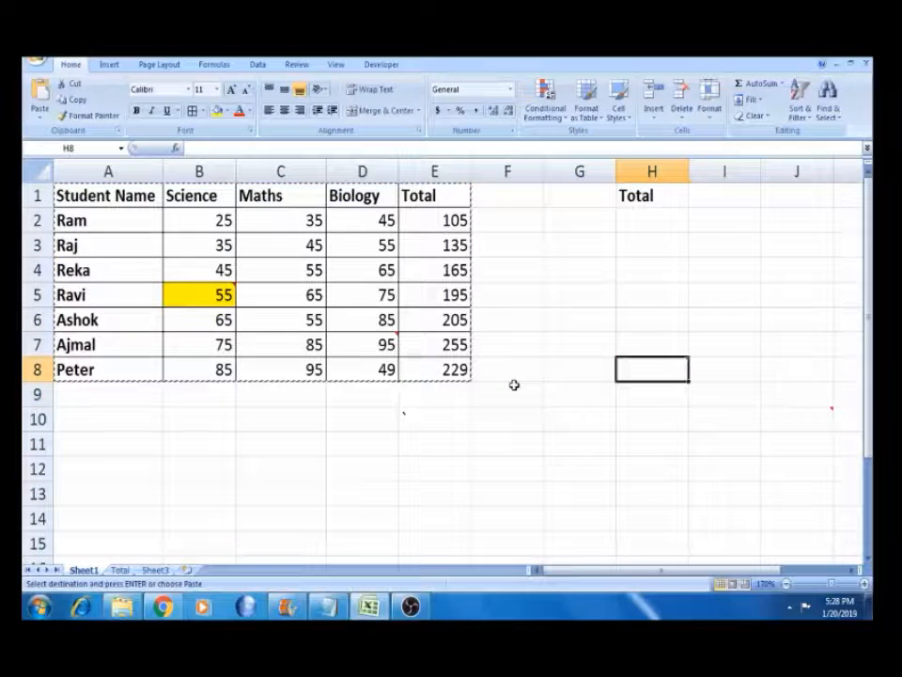
{"action": "key", "text": "Return"}
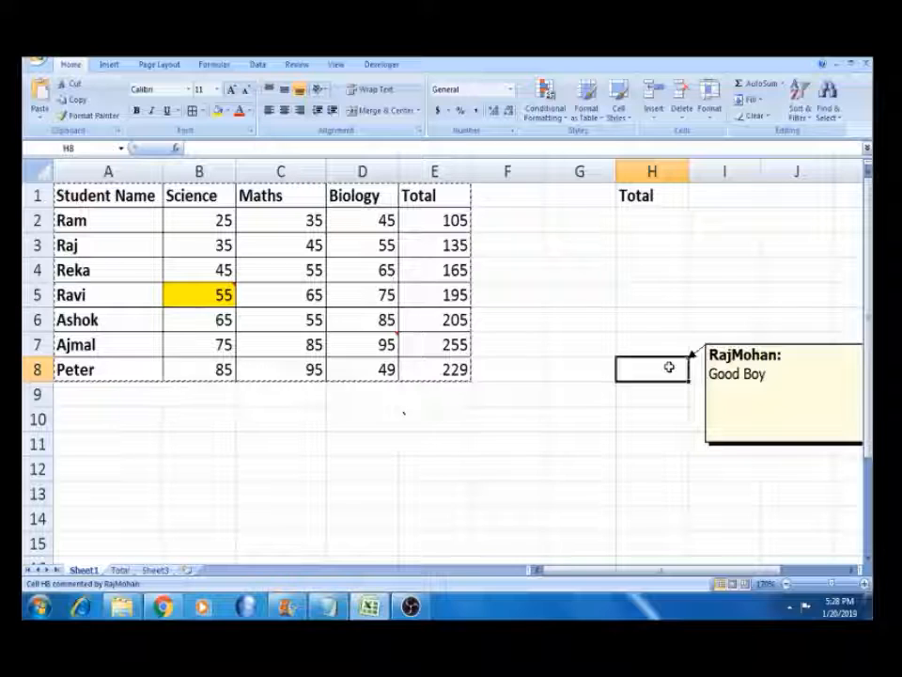
{"action": "left_click", "coordinate": [666, 398]}
{"action": "key", "text": "Right"}
{"action": "key", "text": "Right"}
{"action": "key", "text": "Down"}
{"action": "key", "text": "Right"}
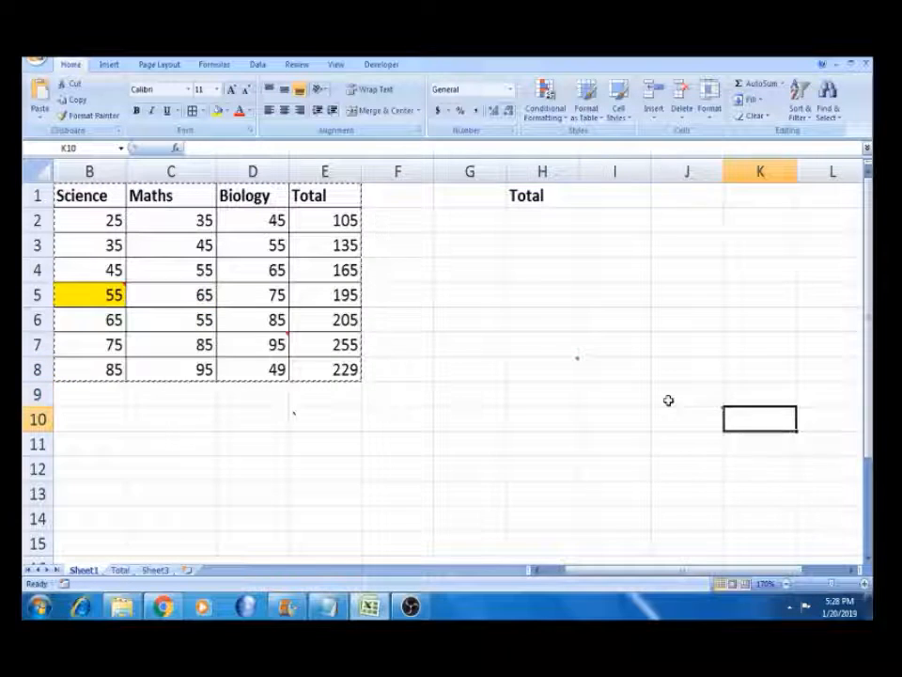
{"action": "key", "text": "Left"}
{"action": "mouse_move", "coordinate": [693, 417]}
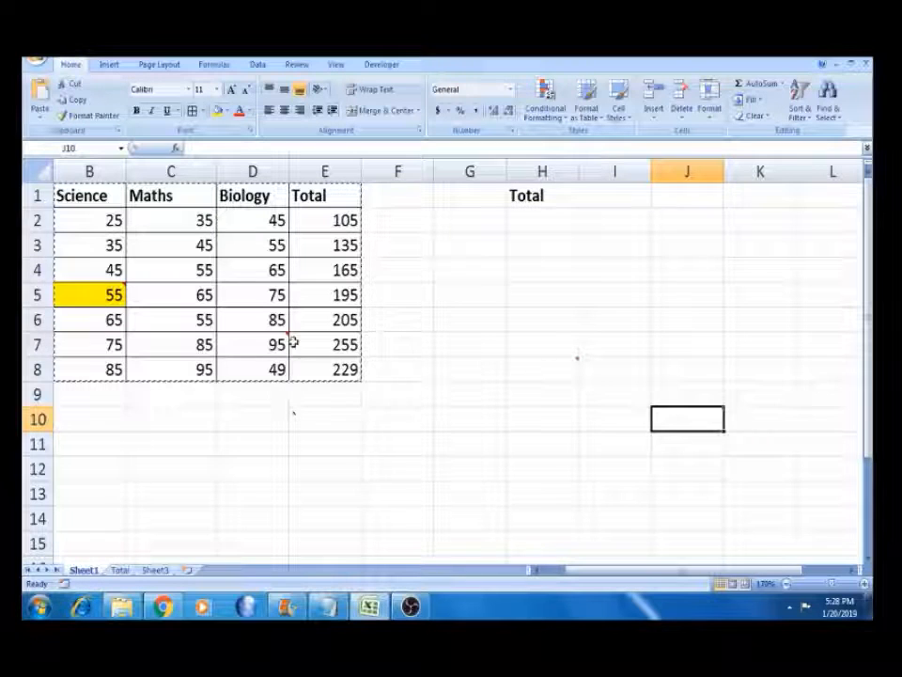
{"action": "left_click", "coordinate": [513, 299]}
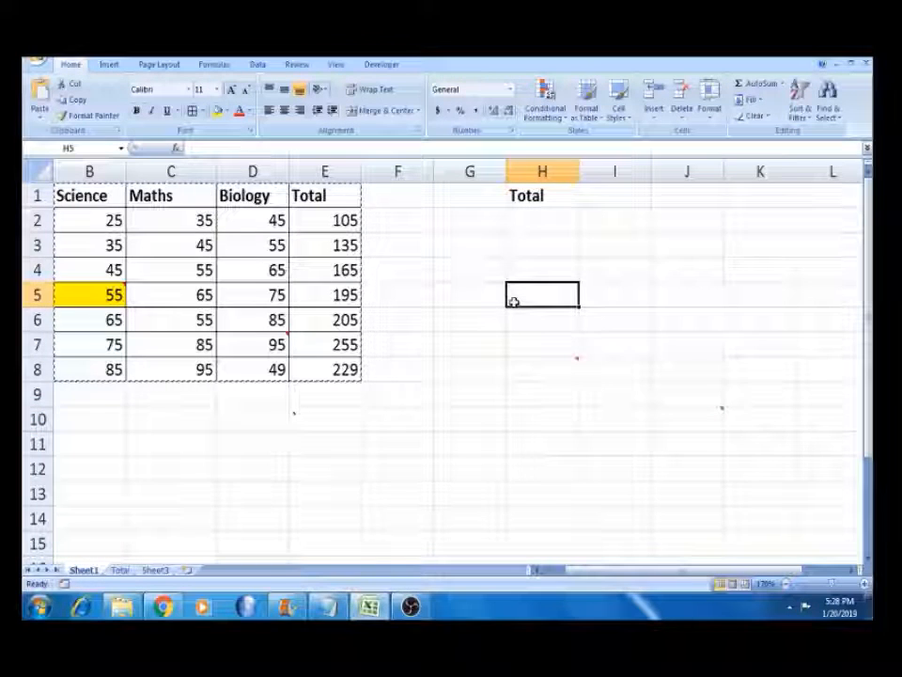
{"action": "key", "text": "Left"}
{"action": "key", "text": "Left"}
{"action": "key", "text": "Left"}
{"action": "key", "text": "Left"}
{"action": "key", "text": "Left"}
{"action": "key", "text": "Left"}
{"action": "key", "text": "Left"}
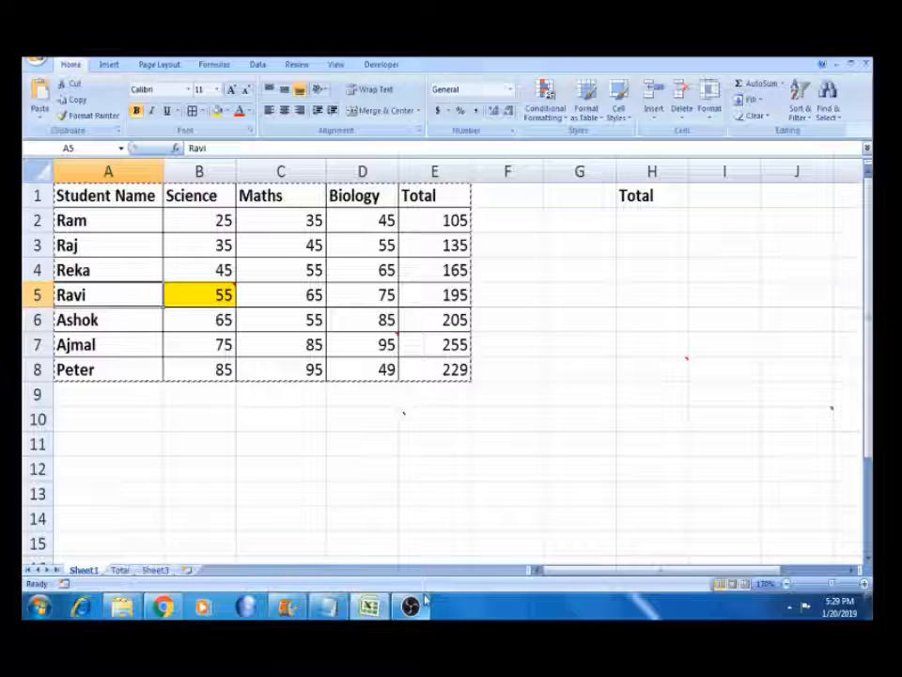
{"action": "mouse_move", "coordinate": [411, 607]}
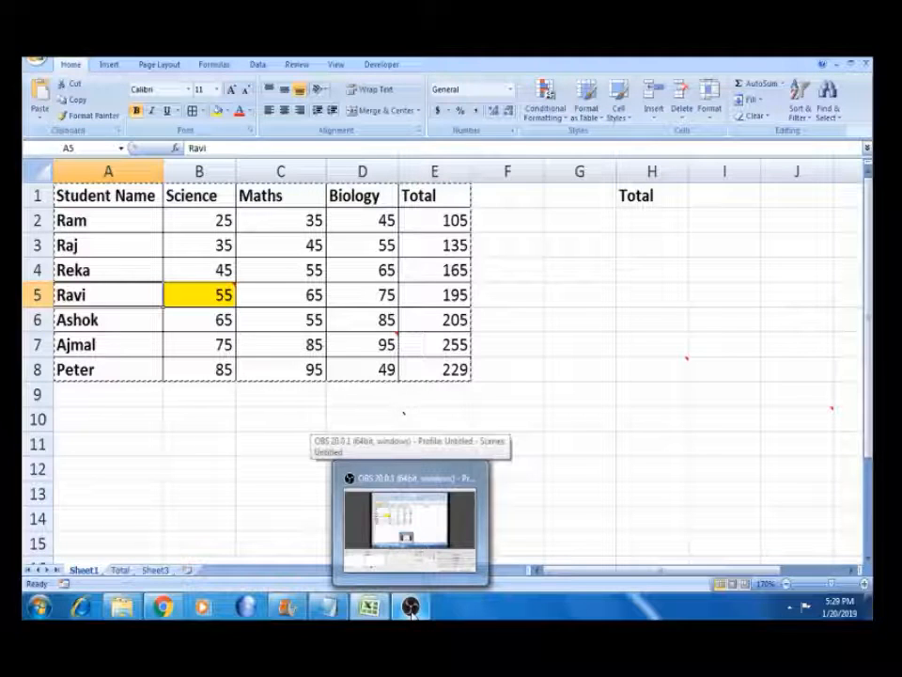